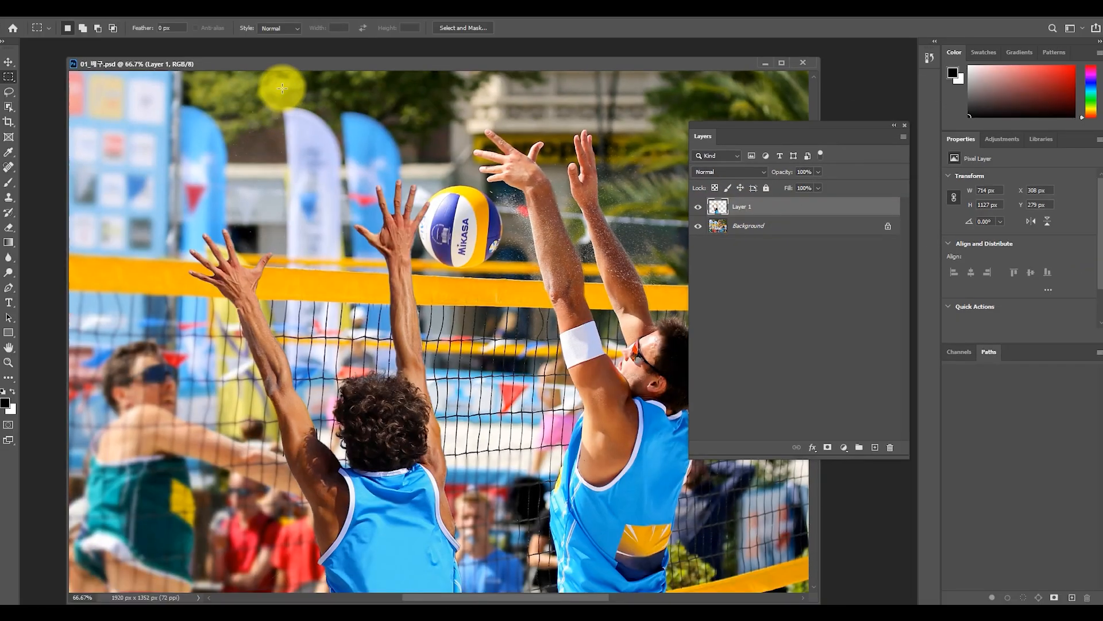
Step: Hide the Background layer, try moving the cut-out player on Layer 1 upward, and undo the move
key(v)
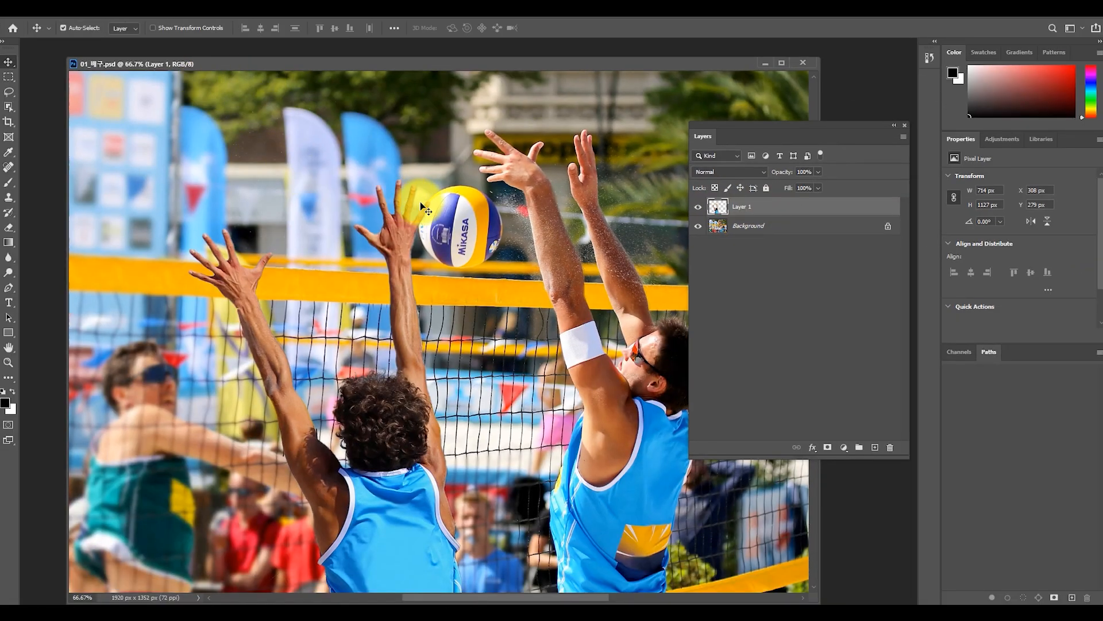
click(698, 226)
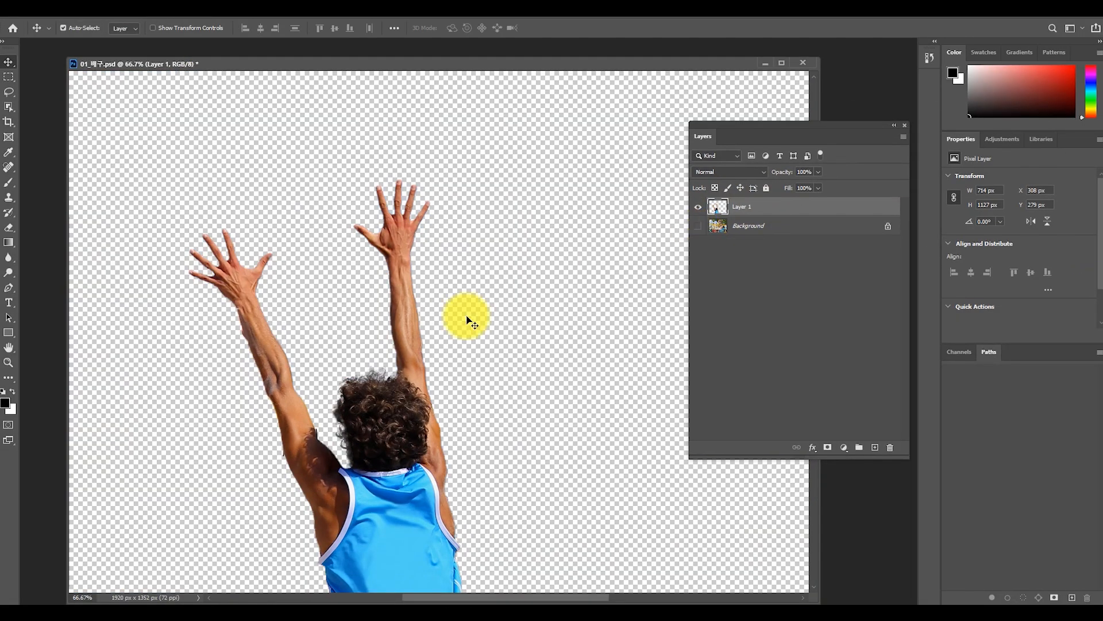
drag(374, 424, 393, 308)
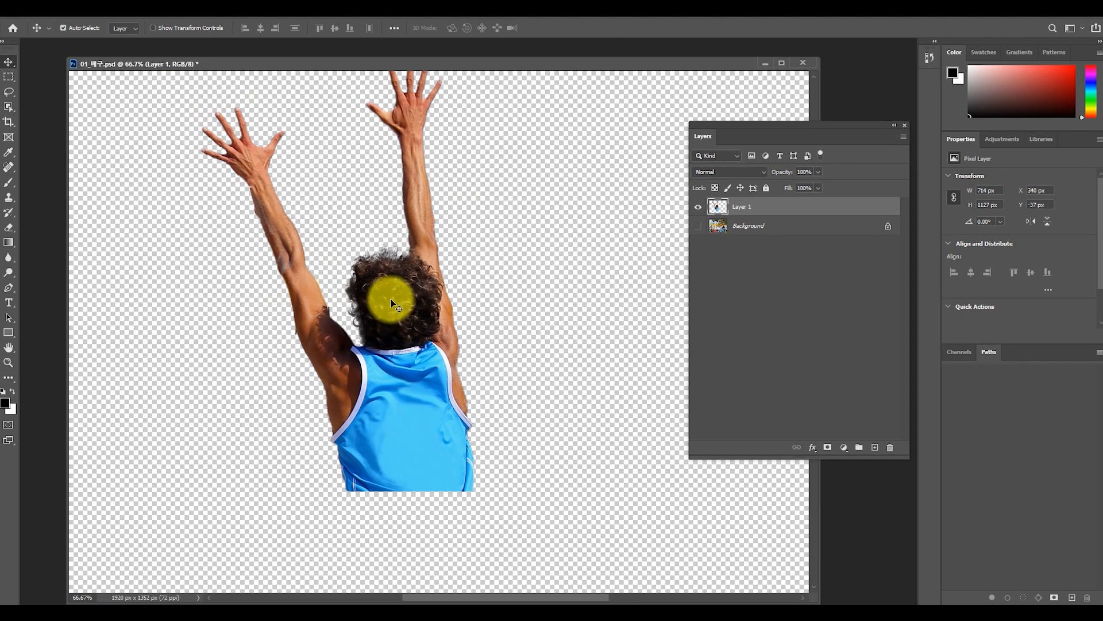
key(ctrl+z)
Step: View the Background layer on its own, and restore the visibility of Layer 1
click(698, 207)
click(699, 225)
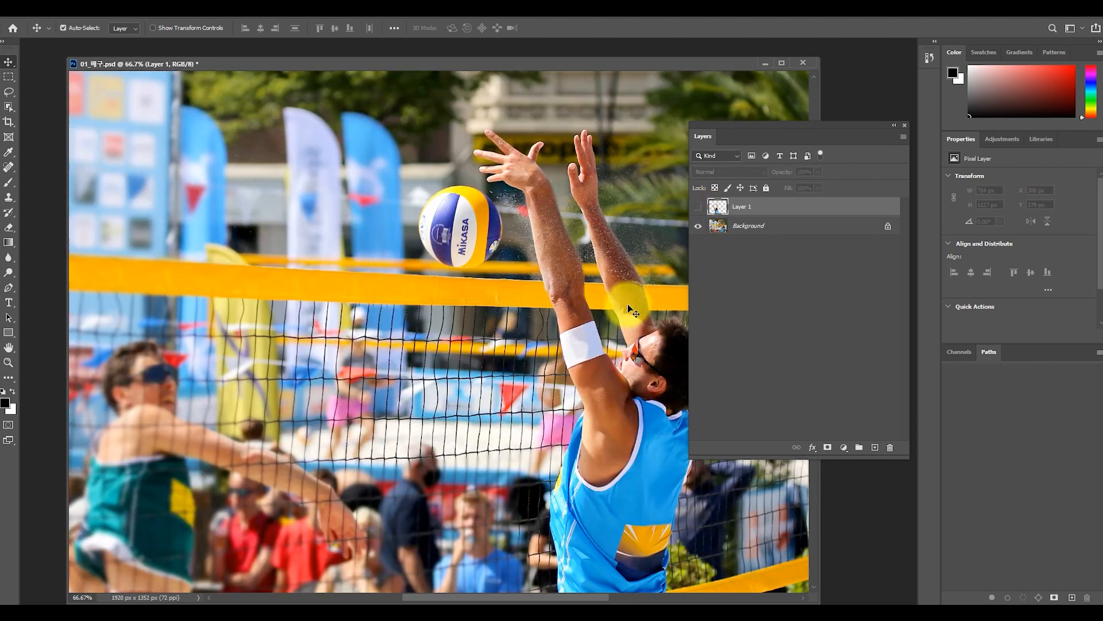
click(390, 208)
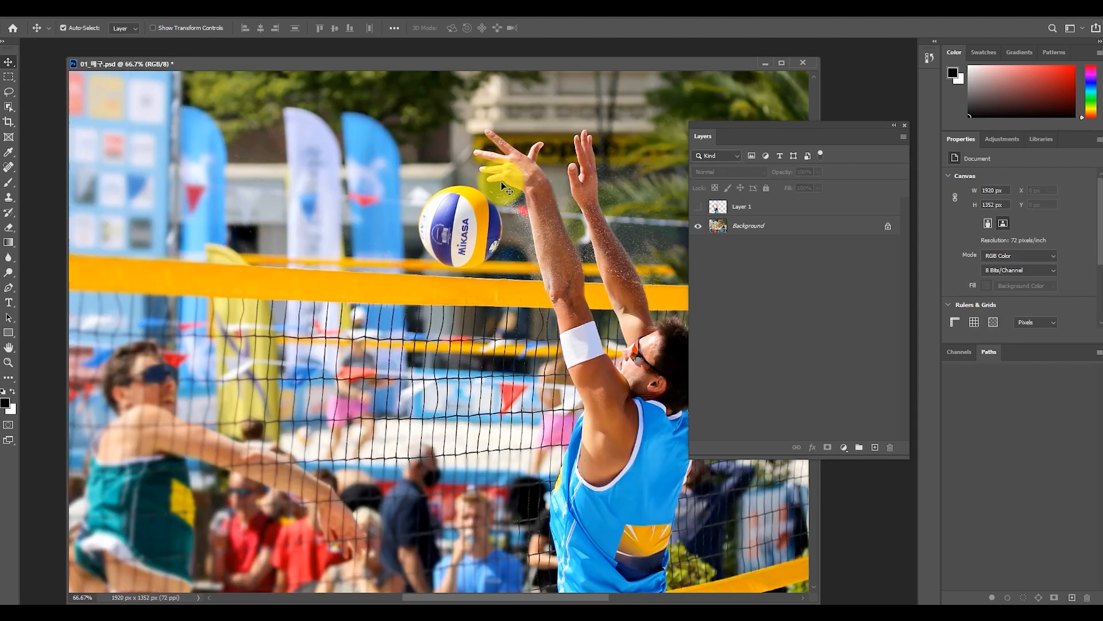
click(698, 206)
click(749, 208)
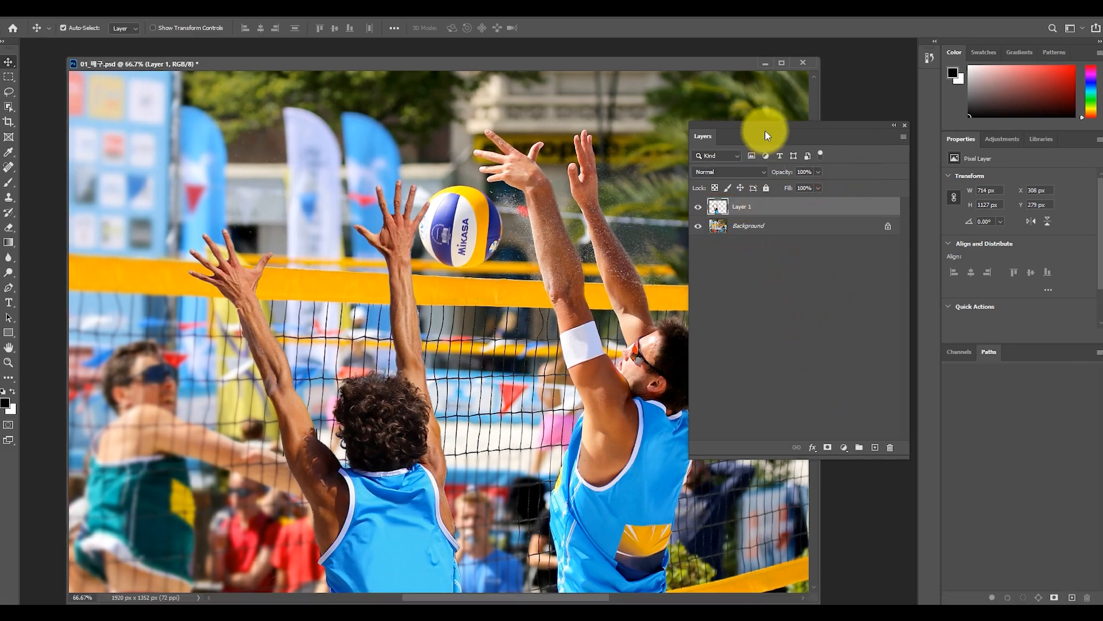
Step: Switch to Premiere Pro and import 01_배구.psd into the project as Individual Layers, including both Layer 1 and Background
drag(810, 60, 786, 0)
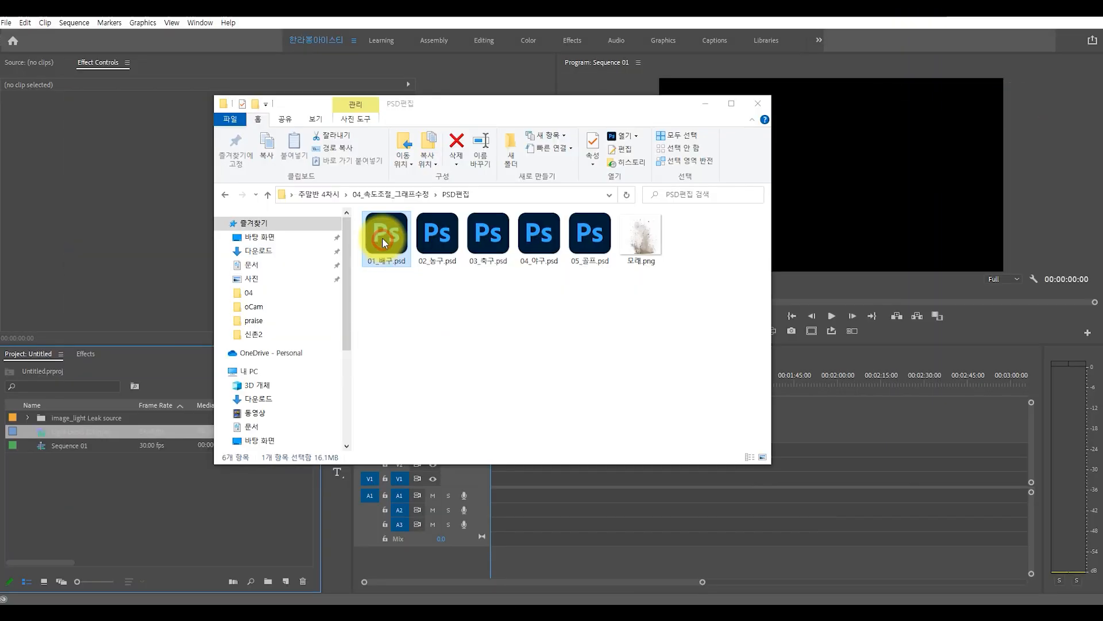
drag(382, 236, 60, 499)
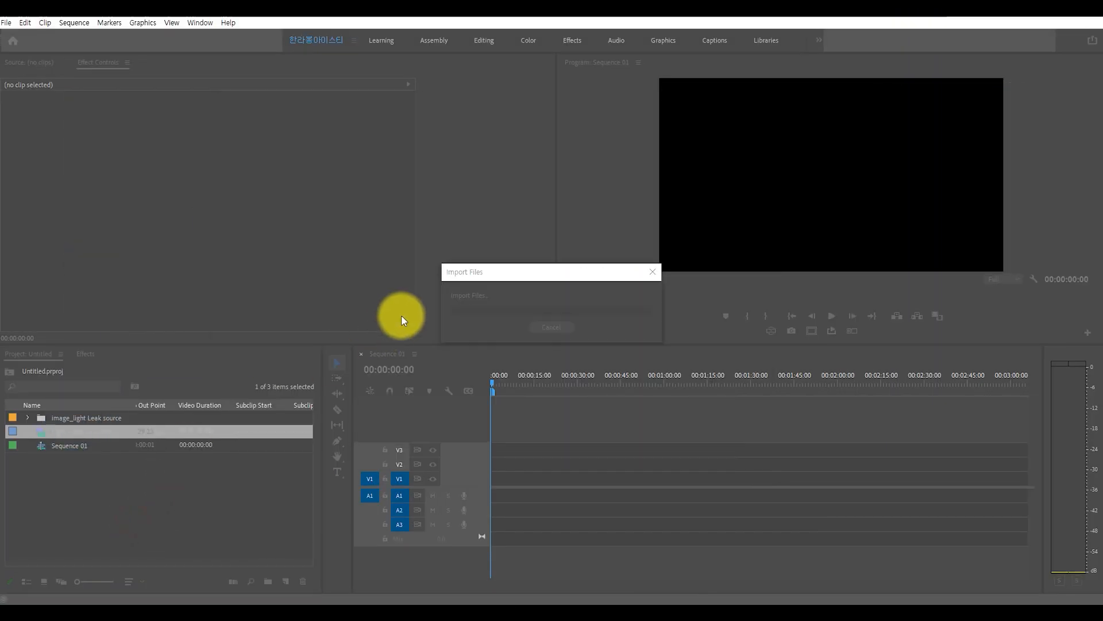
click(522, 133)
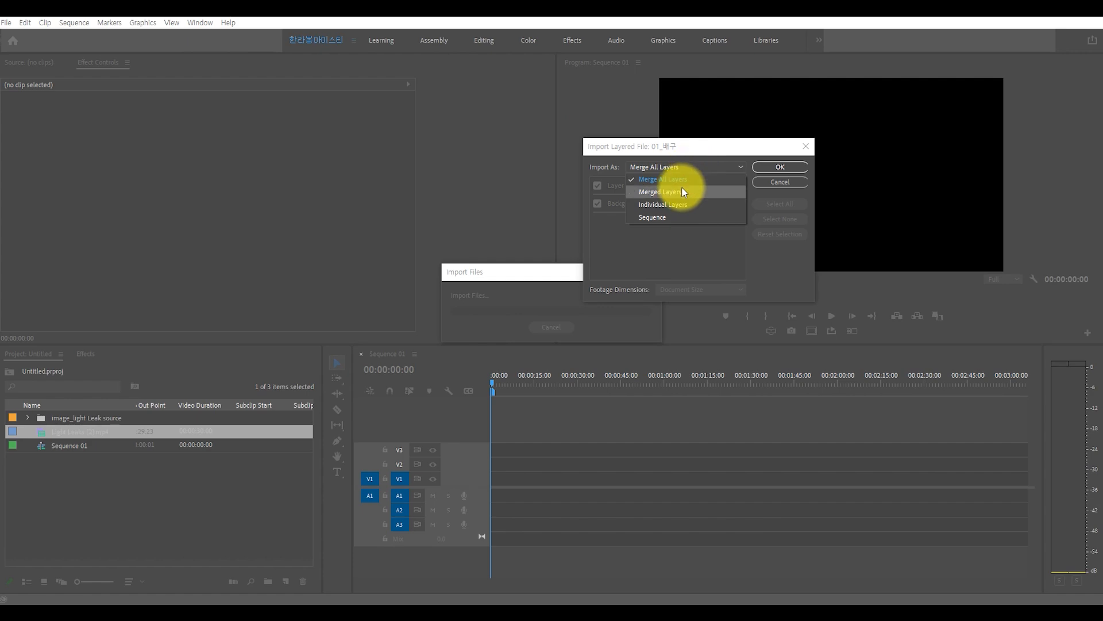
click(558, 315)
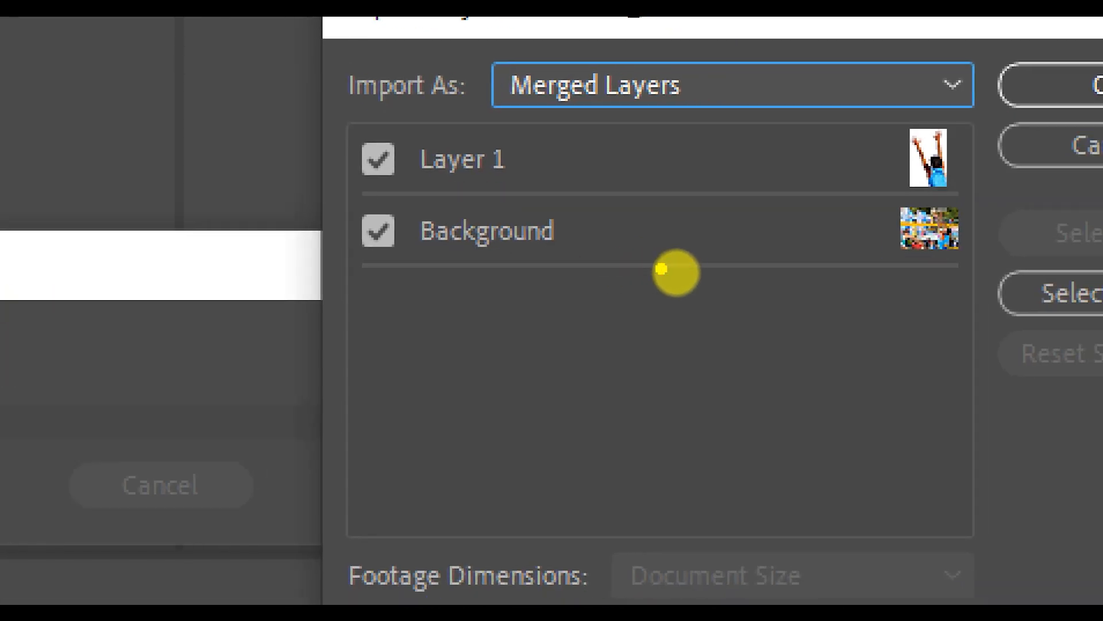
mouse_move(348, 124)
mouse_down()
mouse_move(350, 150)
mouse_move(393, 130)
mouse_up()
drag(362, 311, 413, 280)
drag(343, 474, 439, 436)
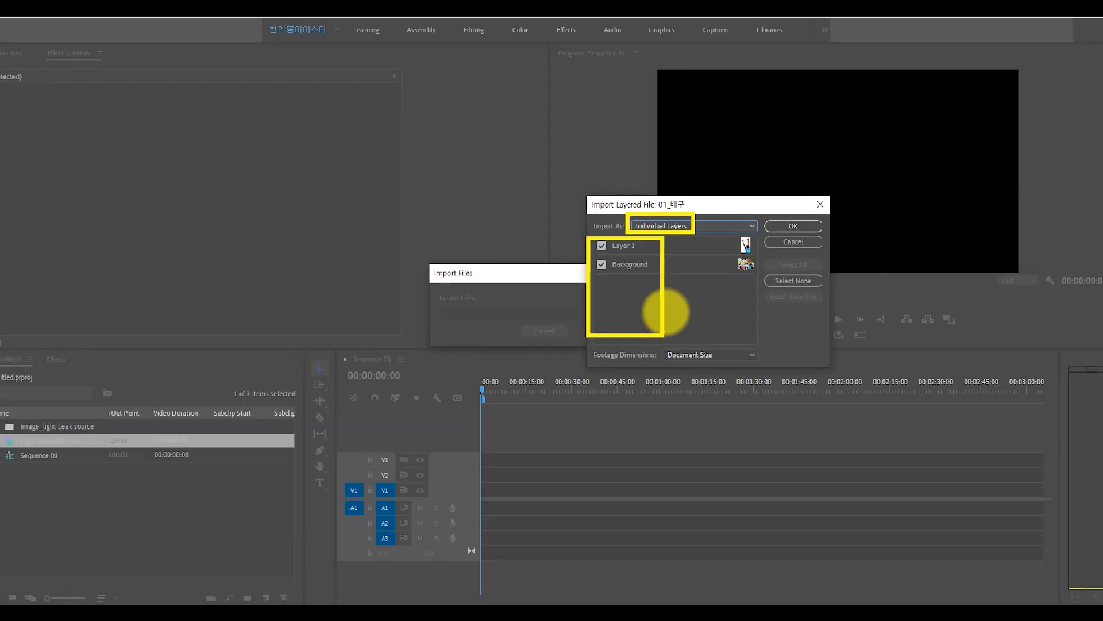
click(712, 161)
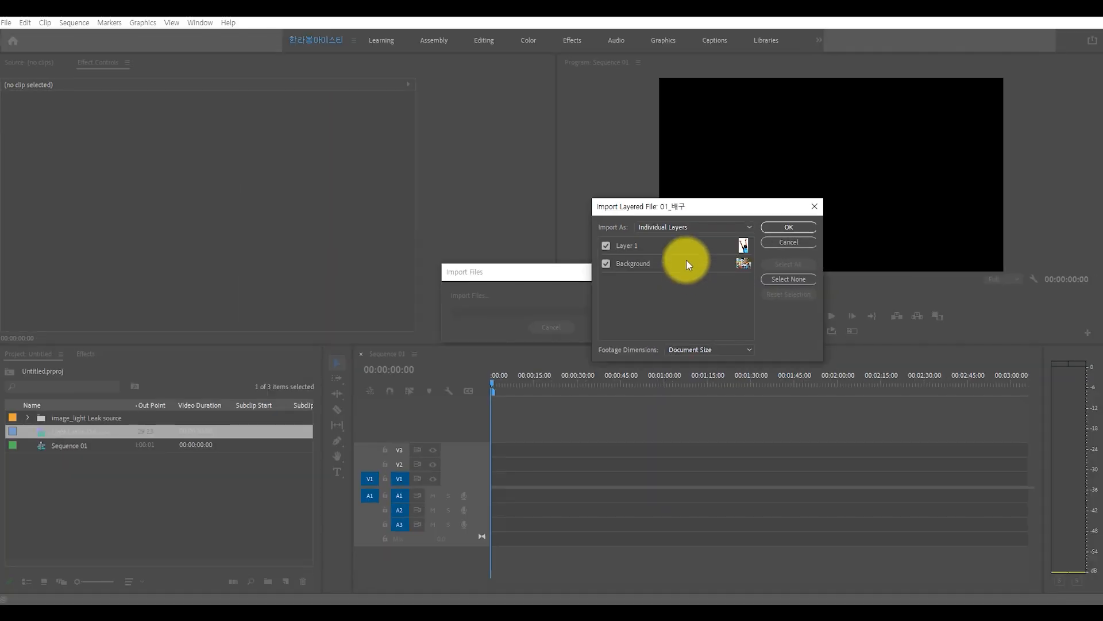
click(650, 92)
click(679, 264)
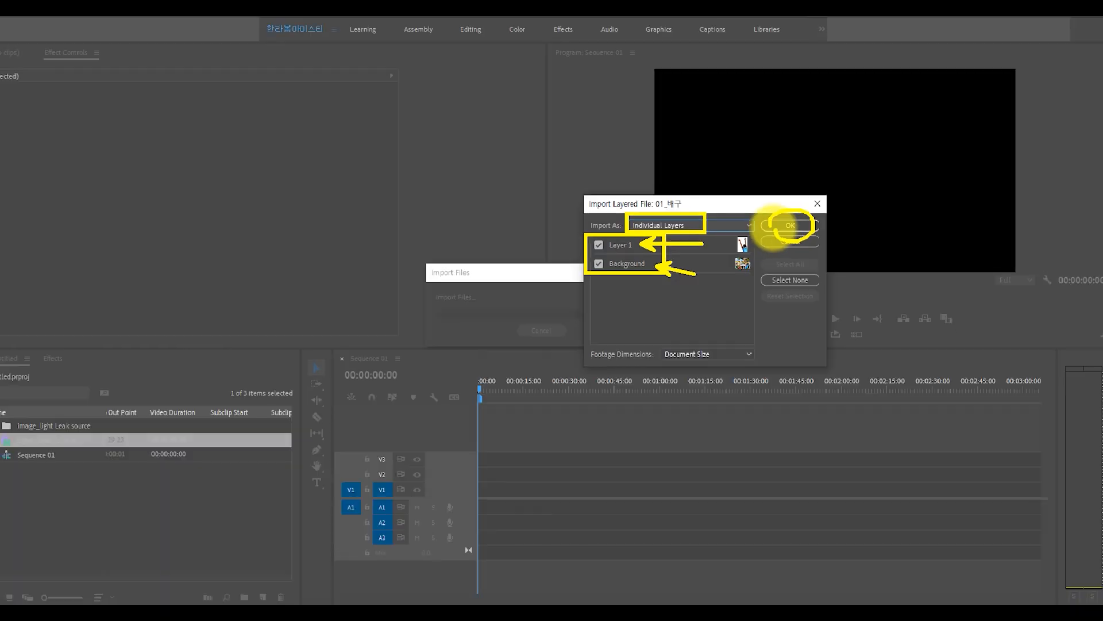
click(790, 225)
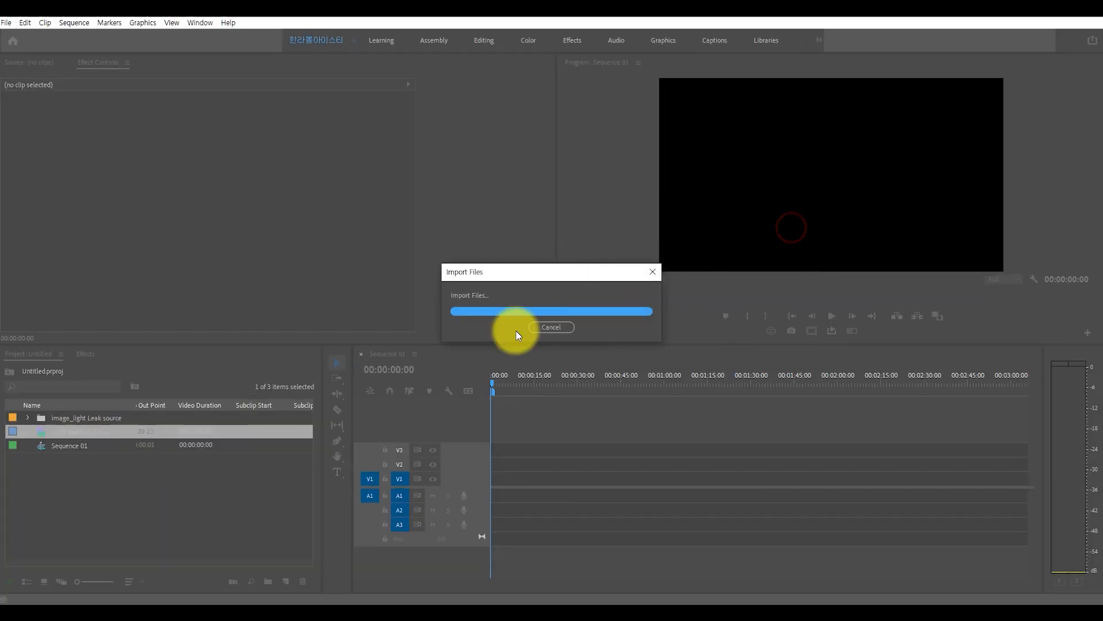
Step: Expand the 01_배구 bin in the project to list its layer files
click(102, 505)
click(28, 418)
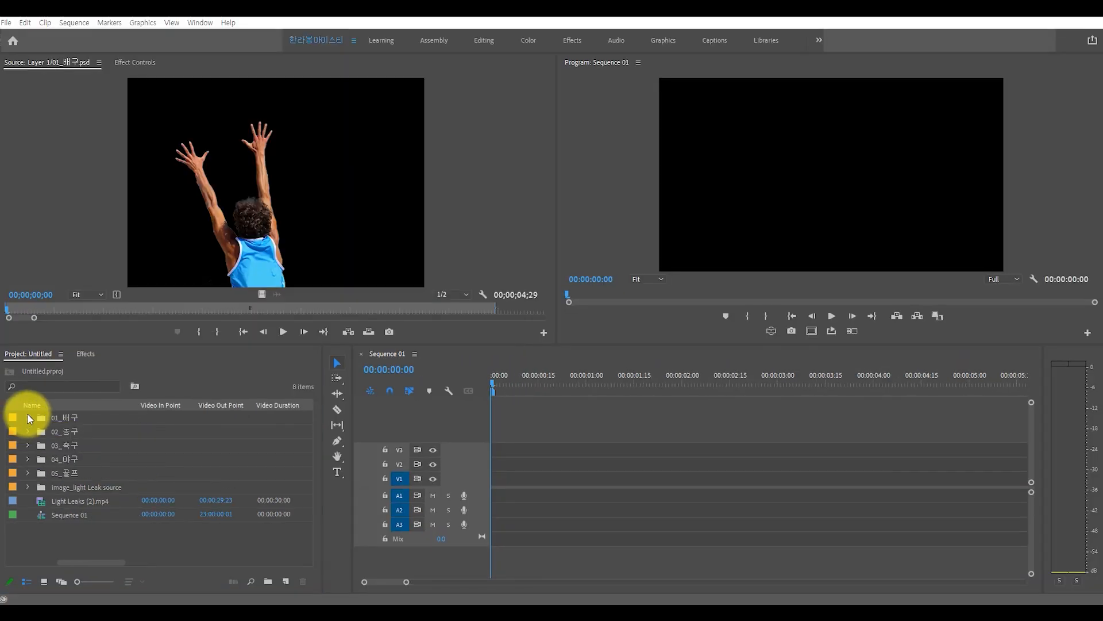
click(28, 417)
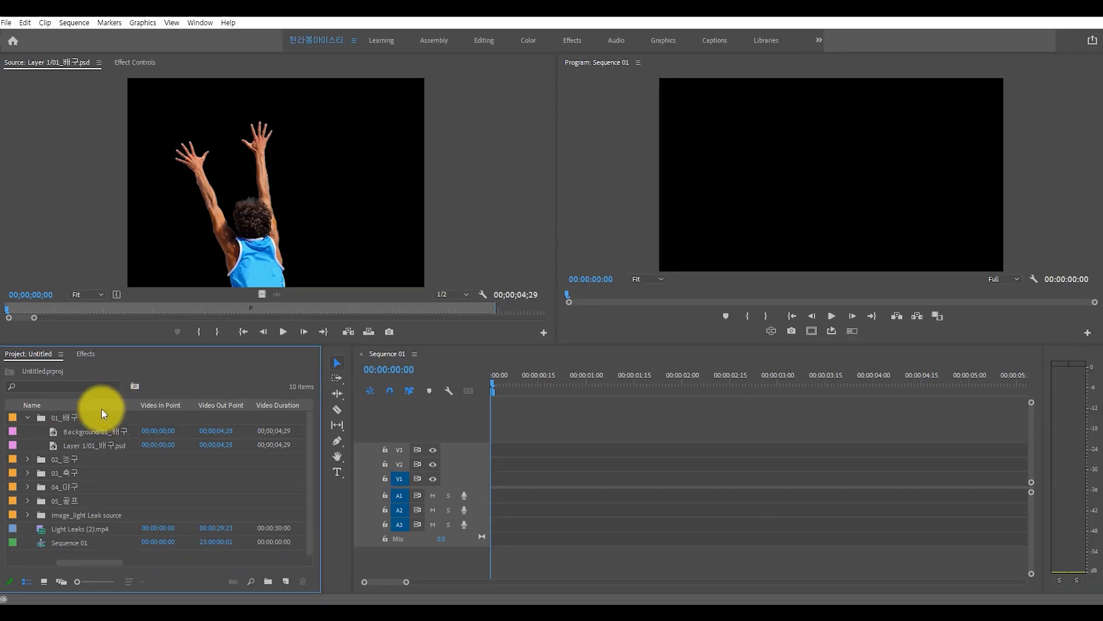
Step: Preview Background/01_배구.psd in the source monitor and place it on track V1 at the start of Sequence 01
click(73, 432)
double_click(58, 431)
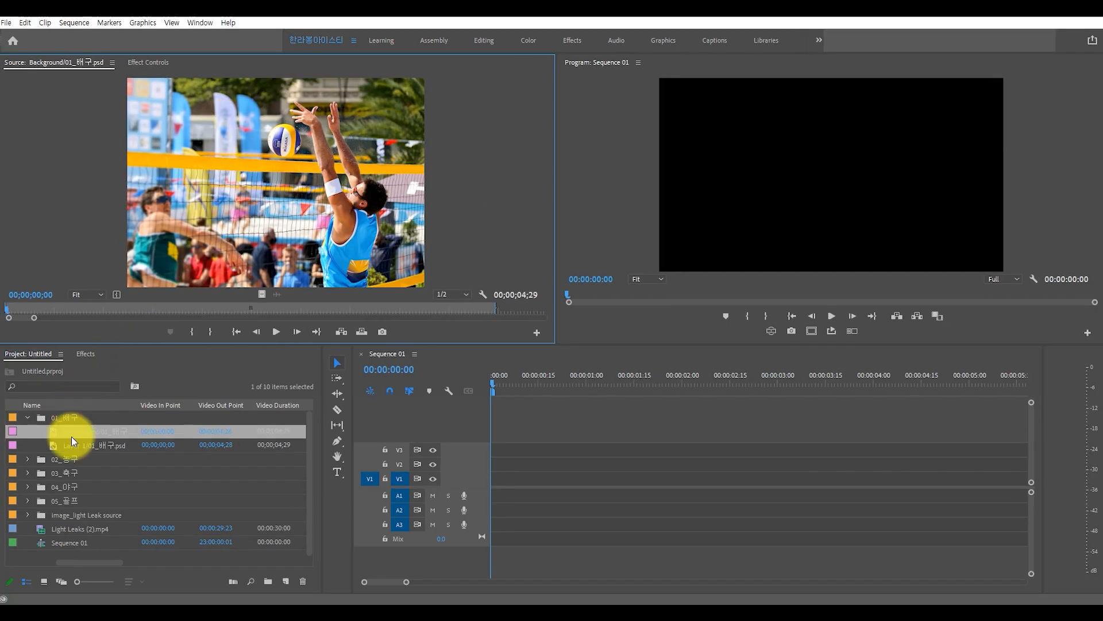
drag(71, 441, 498, 485)
drag(521, 381, 651, 384)
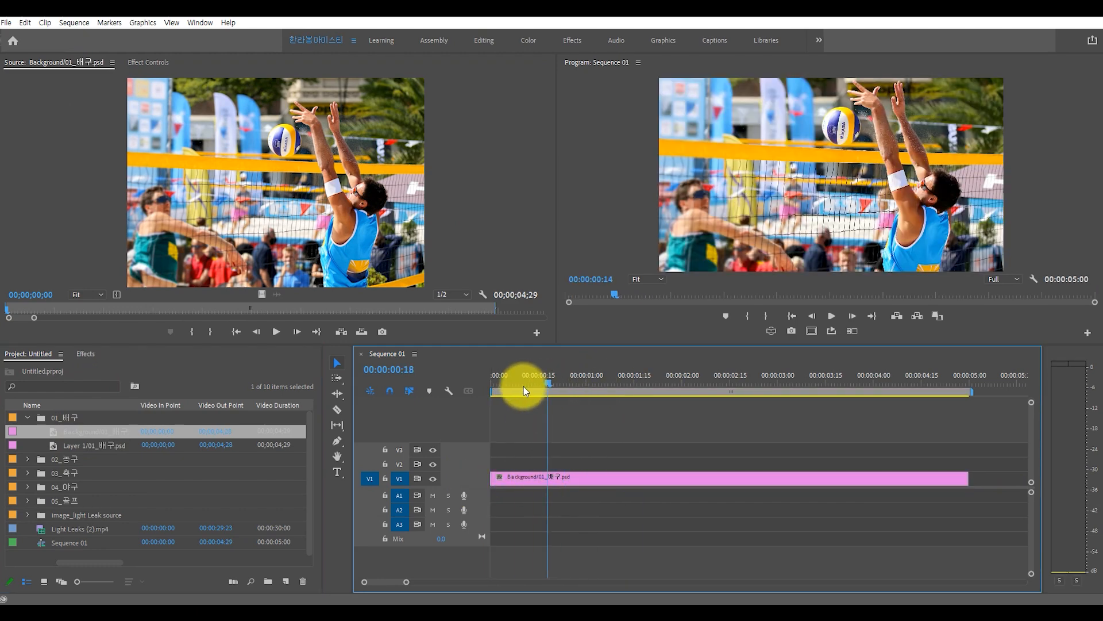
Step: Place Layer 1/01_배구.psd on track V2 directly above the background clip, and check it alone with V1 temporarily hidden
click(72, 443)
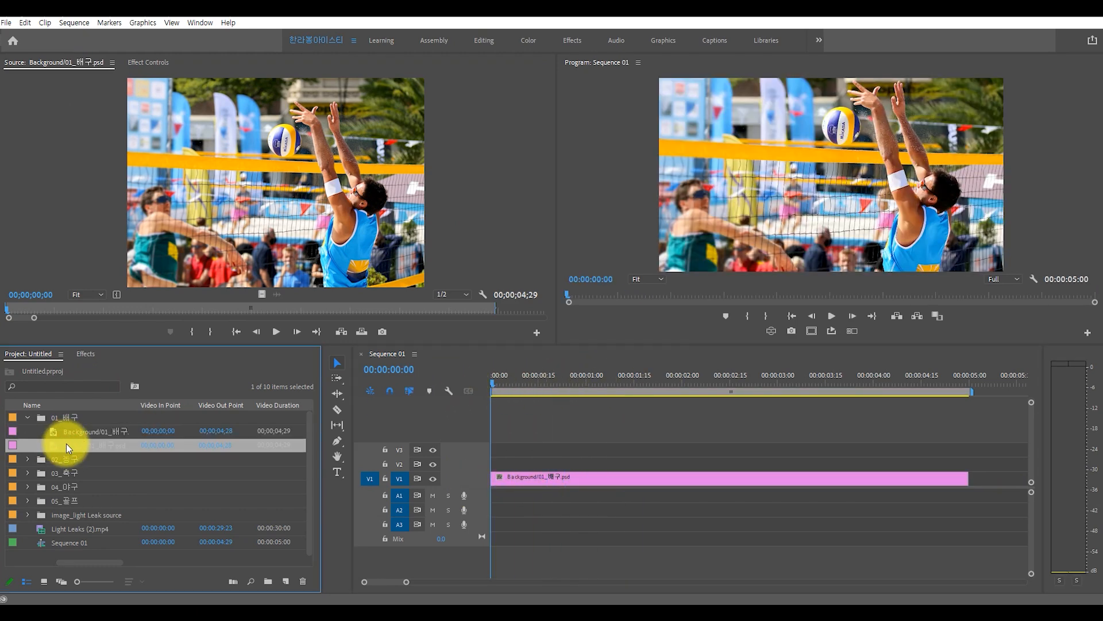
double_click(57, 446)
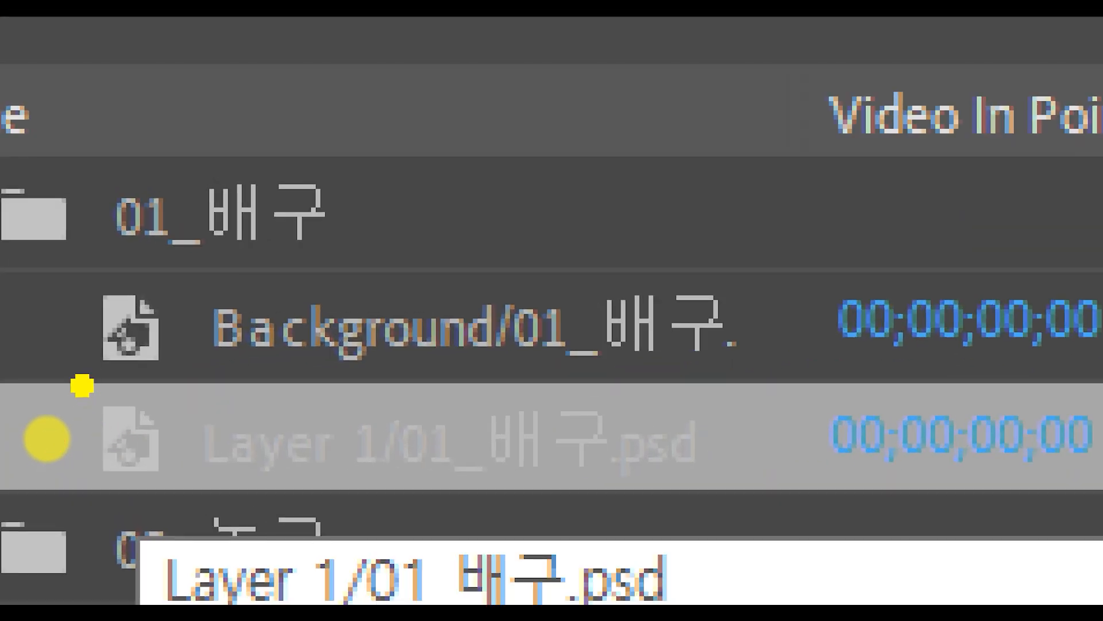
mouse_move(81, 384)
mouse_down()
mouse_move(191, 494)
mouse_move(612, 462)
mouse_up()
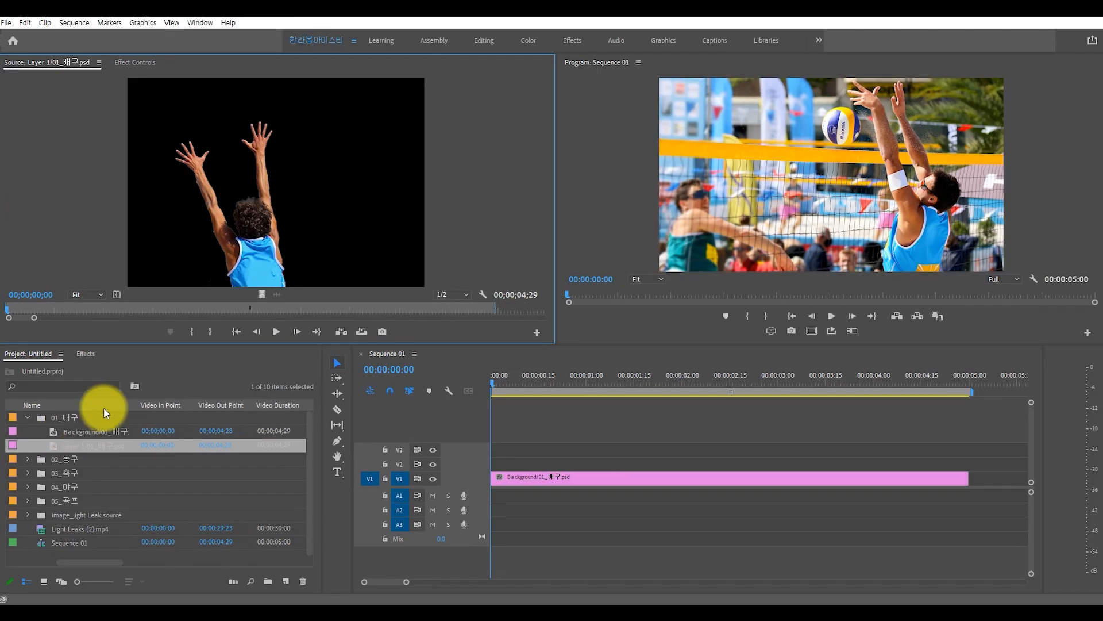
drag(58, 444, 505, 463)
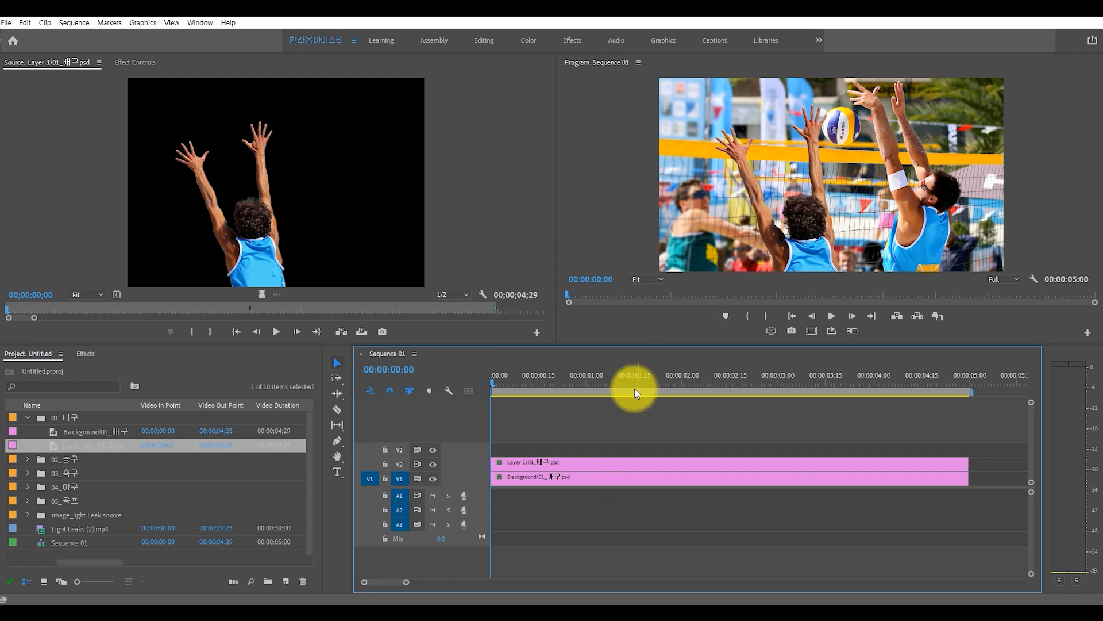
click(432, 477)
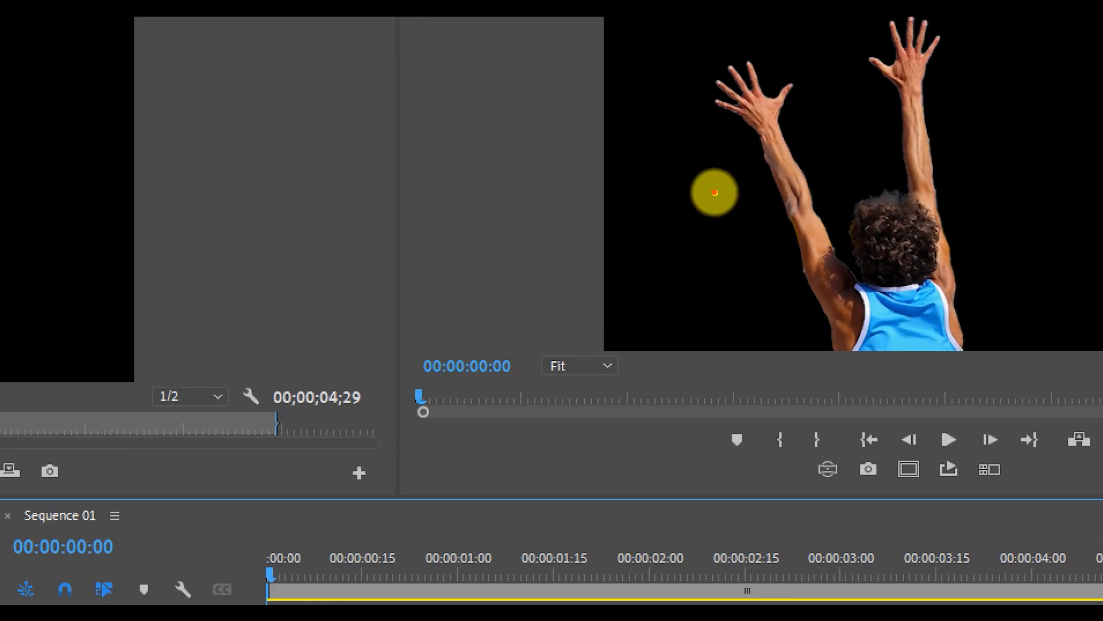
mouse_move(707, 229)
mouse_down()
mouse_move(720, 195)
mouse_move(728, 226)
mouse_up()
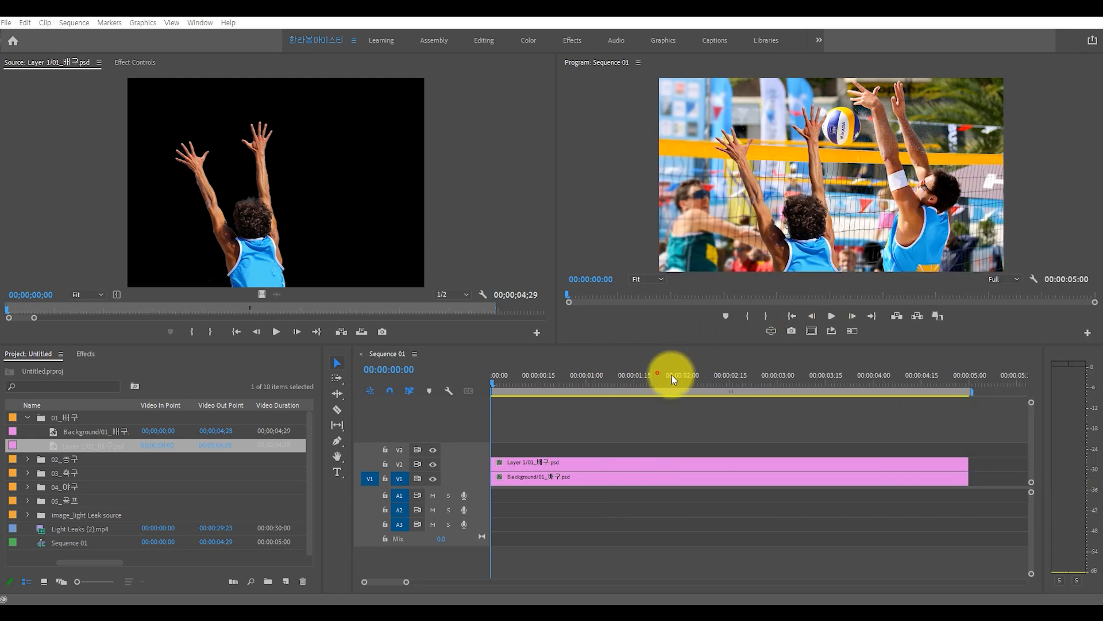
Step: Try moving the cut-out player upward in the program monitor, and undo the move
click(554, 462)
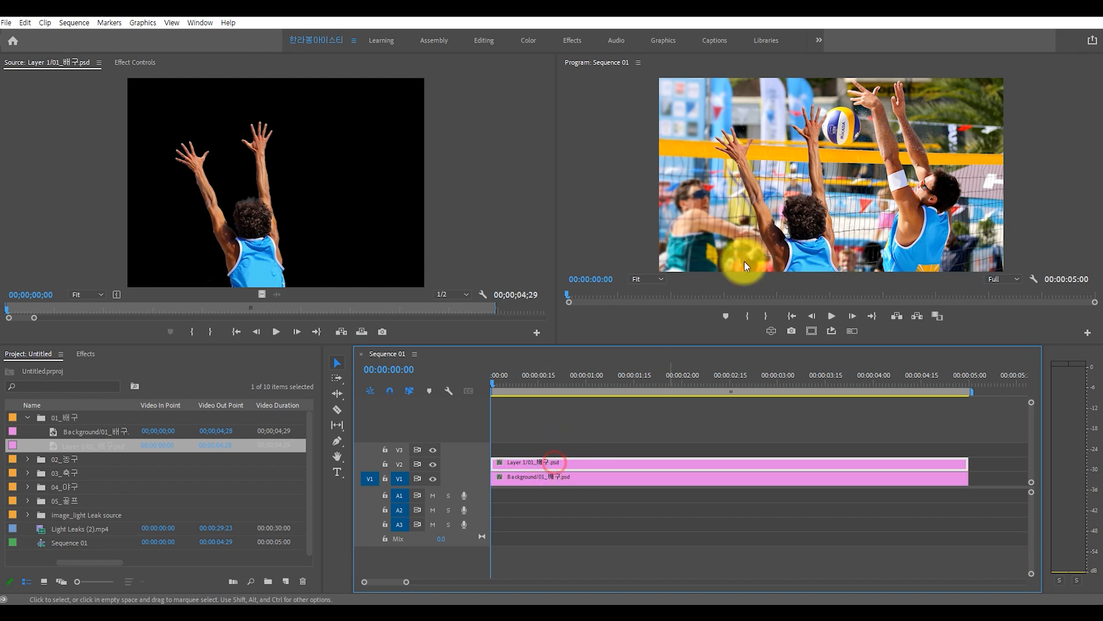
click(804, 219)
drag(797, 223, 808, 195)
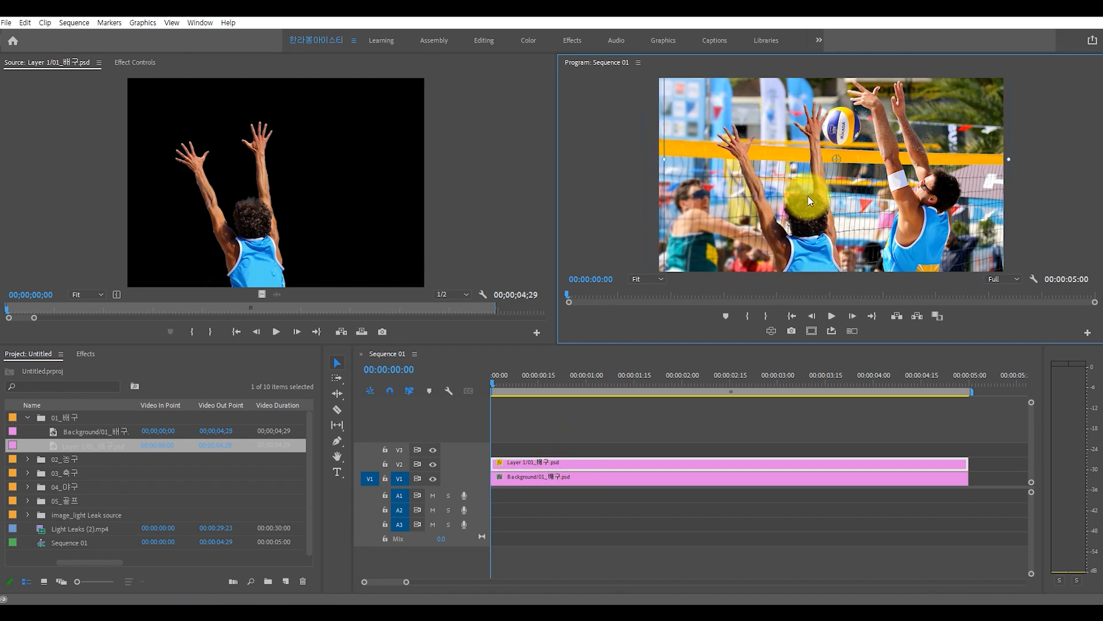
key(ctrl+z)
Step: Return the playhead to the start of the sequence and show the Effect Controls of the Layer 1 clip on V2
drag(582, 377, 462, 381)
key(ctrl+1)
click(484, 479)
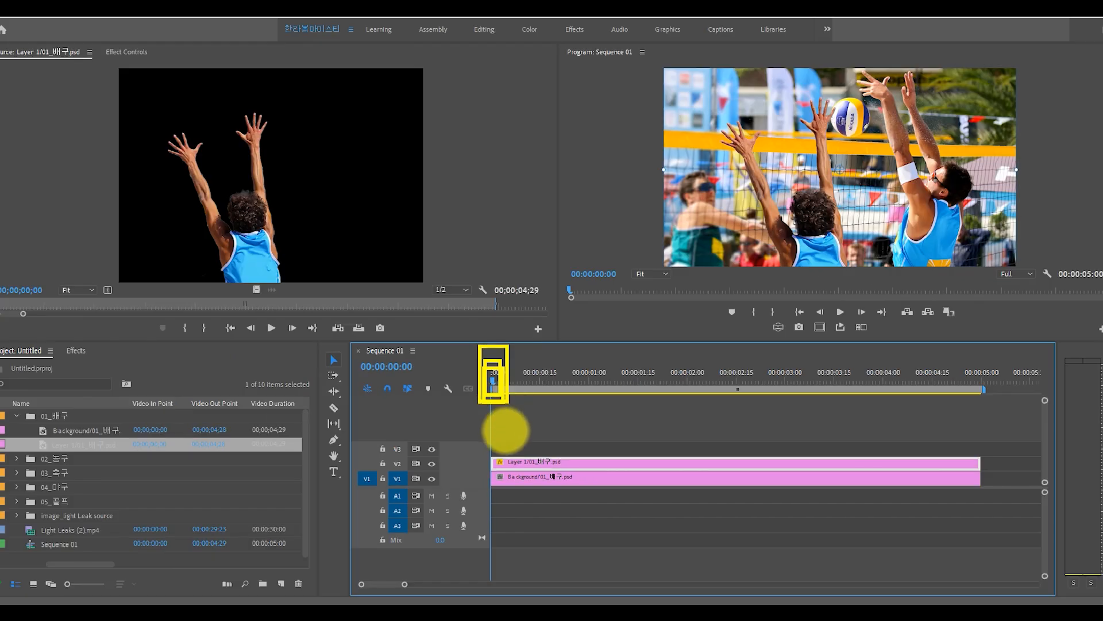
click(526, 465)
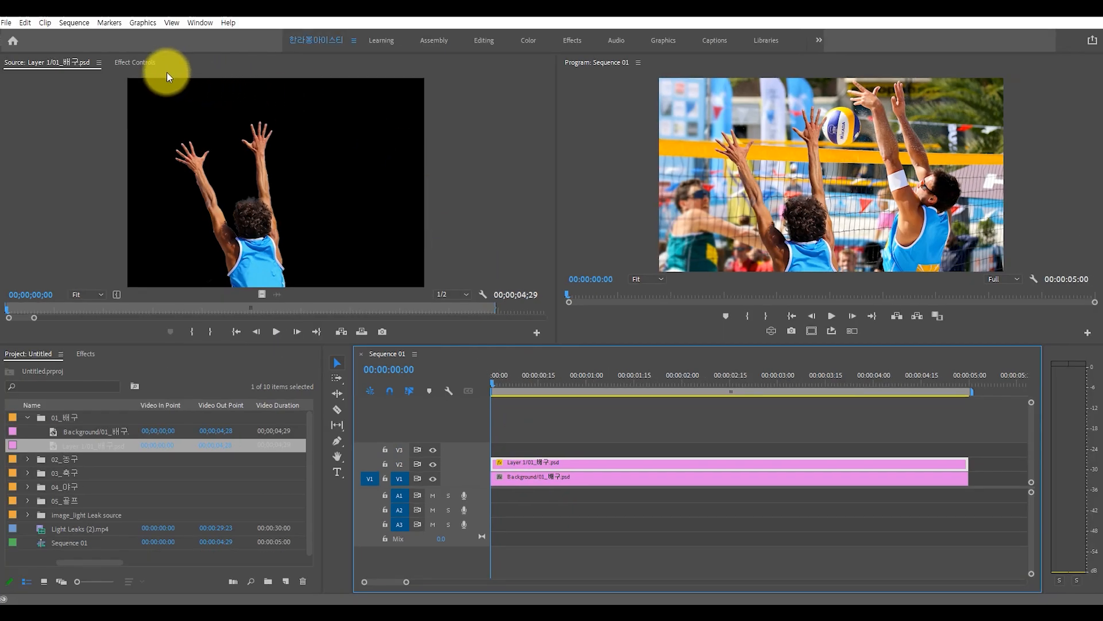
click(132, 62)
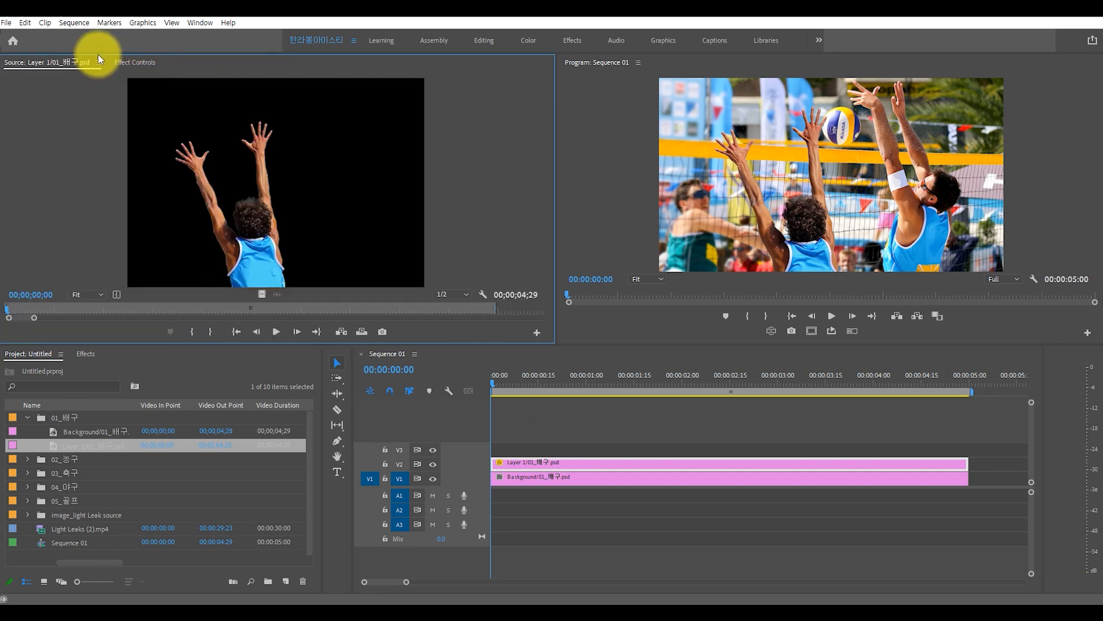
click(128, 63)
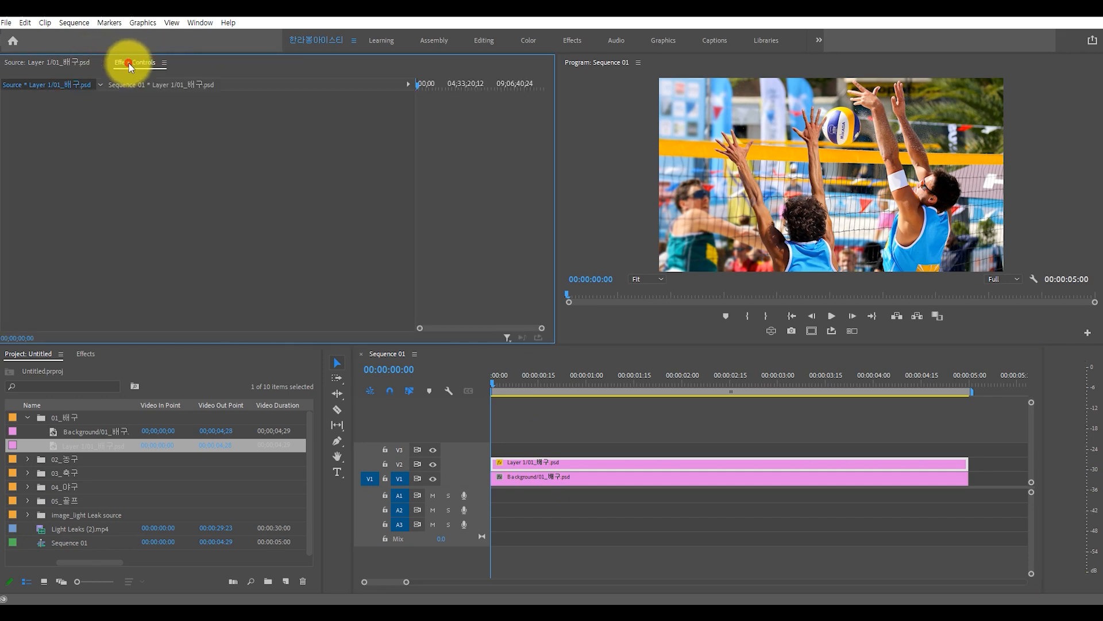
click(537, 462)
drag(416, 151, 265, 144)
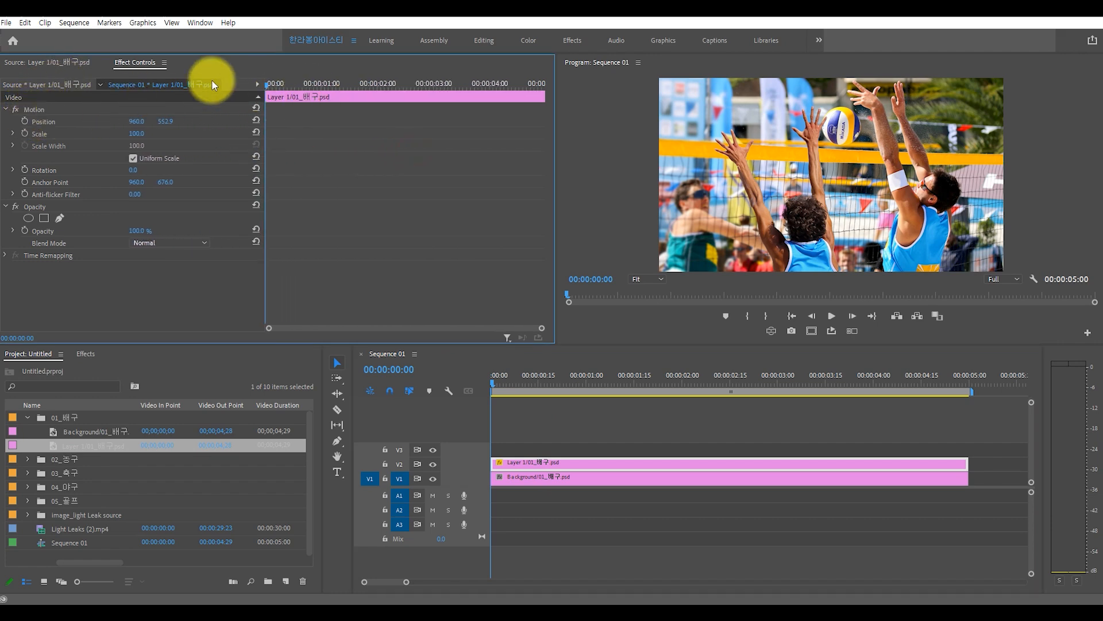
Step: Add a Position keyframe at the start of the Layer 1 clip with the vertical position lowered to 684.9
mouse_move(159, 126)
mouse_down()
mouse_move(197, 126)
mouse_move(163, 121)
mouse_up()
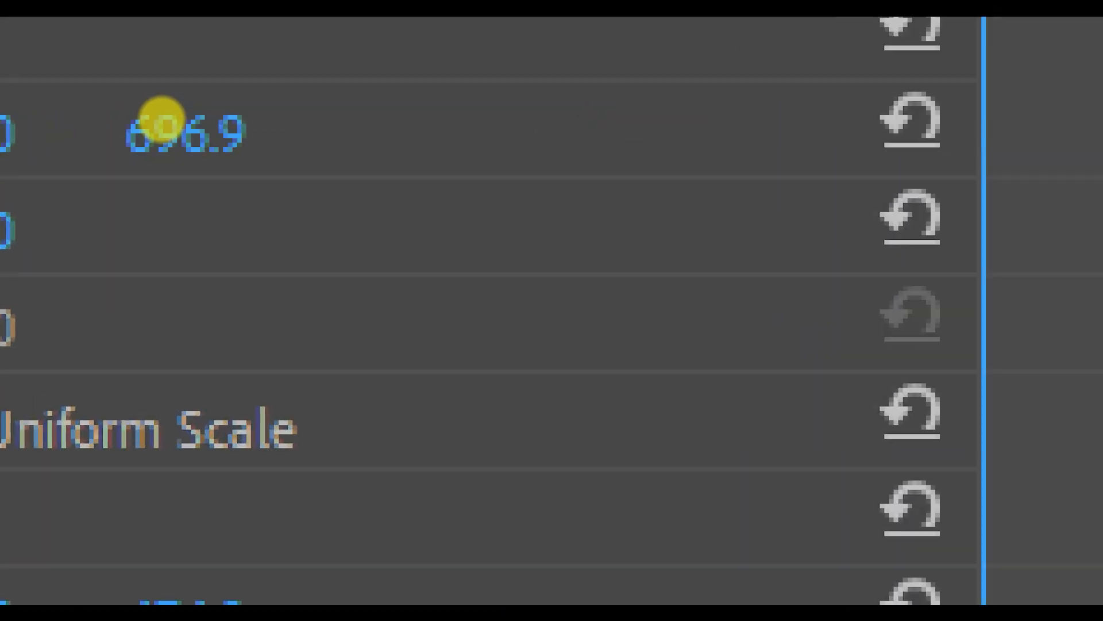
click(160, 121)
drag(166, 122, 175, 122)
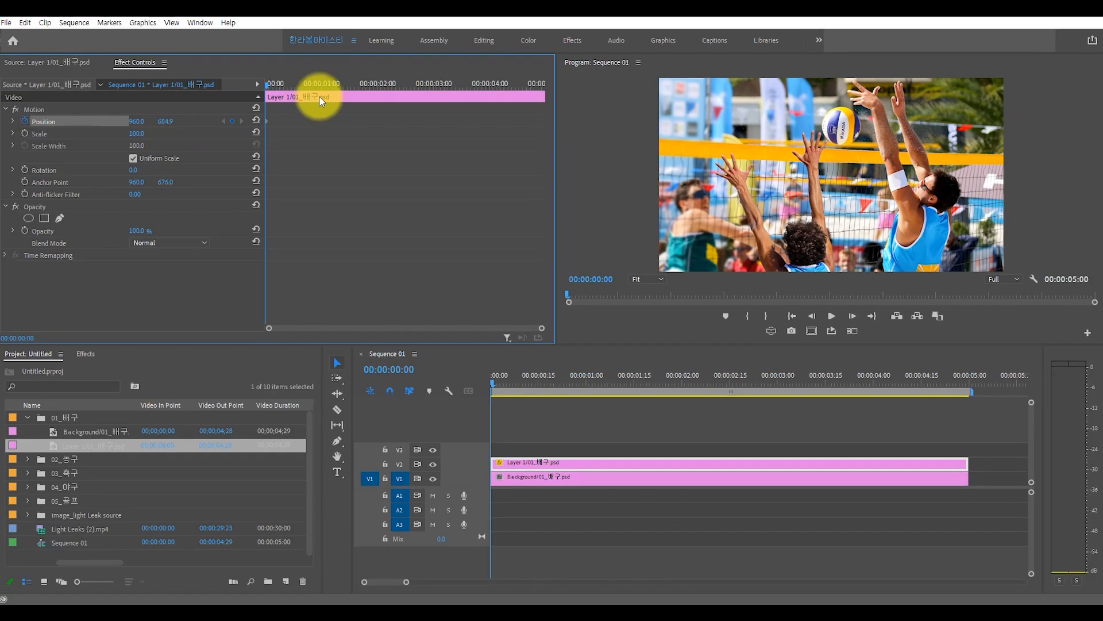
Step: Add a second Position keyframe on the Layer 1 clip at 00:00:04:28 with the vertical position raised to 562.9
drag(444, 72, 484, 79)
mouse_move(553, 81)
mouse_down()
mouse_move(537, 89)
mouse_move(550, 83)
mouse_up()
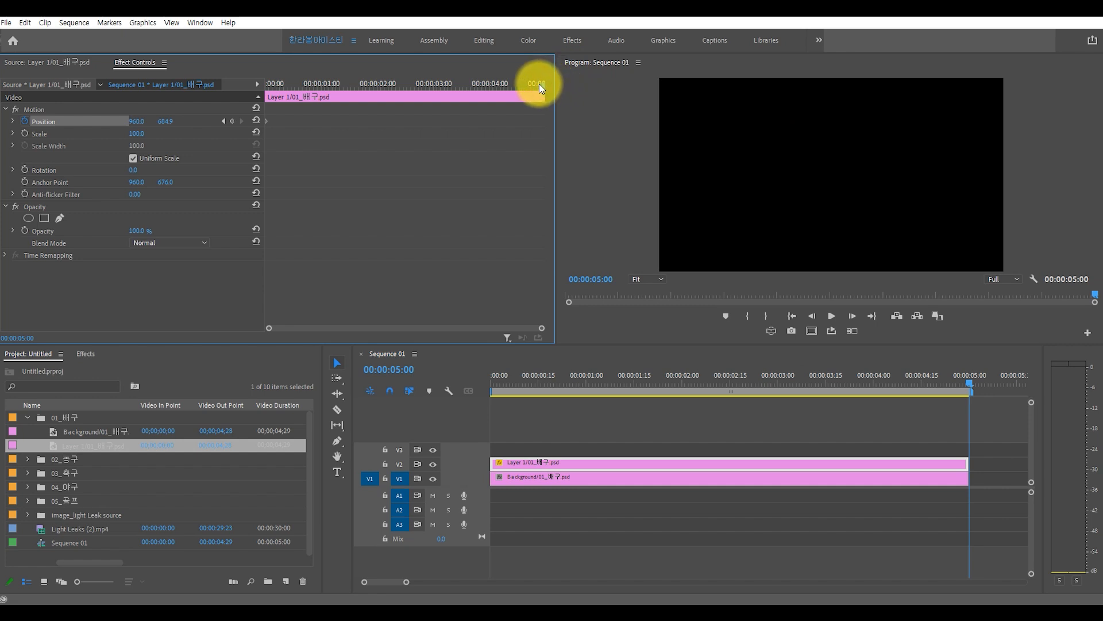
click(537, 86)
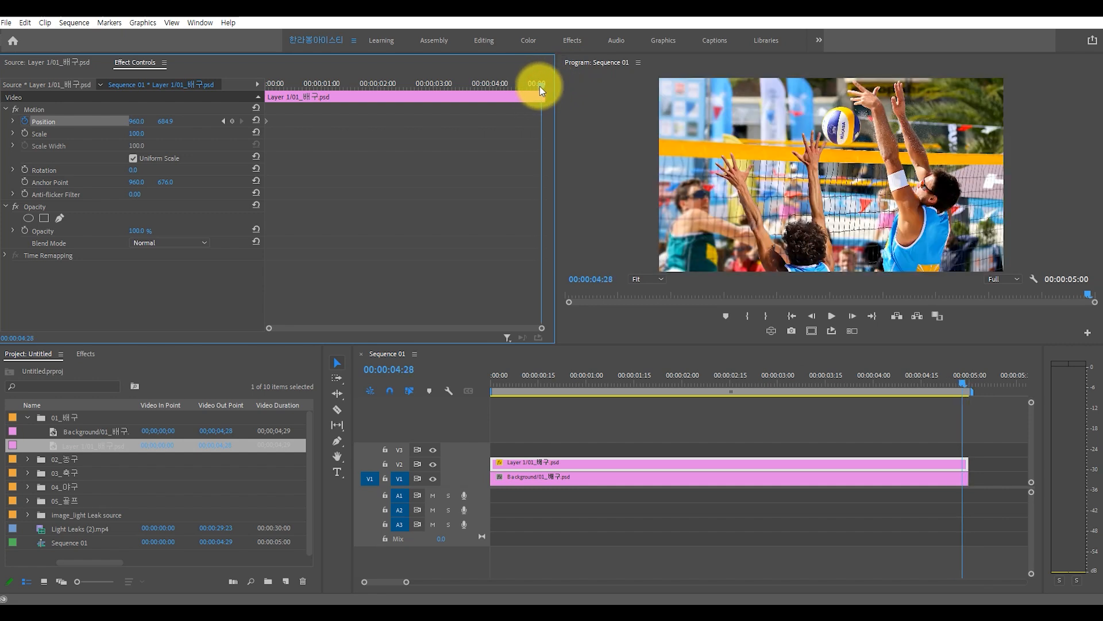
drag(164, 119, 132, 119)
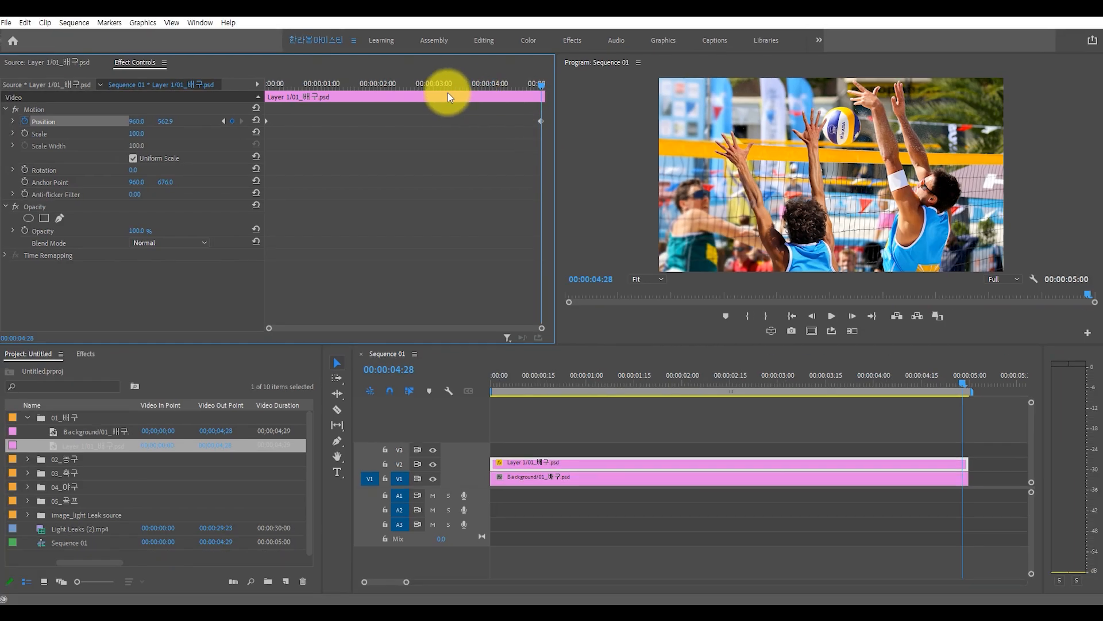
Step: Play back the player's move and, at the clip's start, set the first Position keyframe's vertical value to 700.9
key(space)
drag(384, 81, 168, 95)
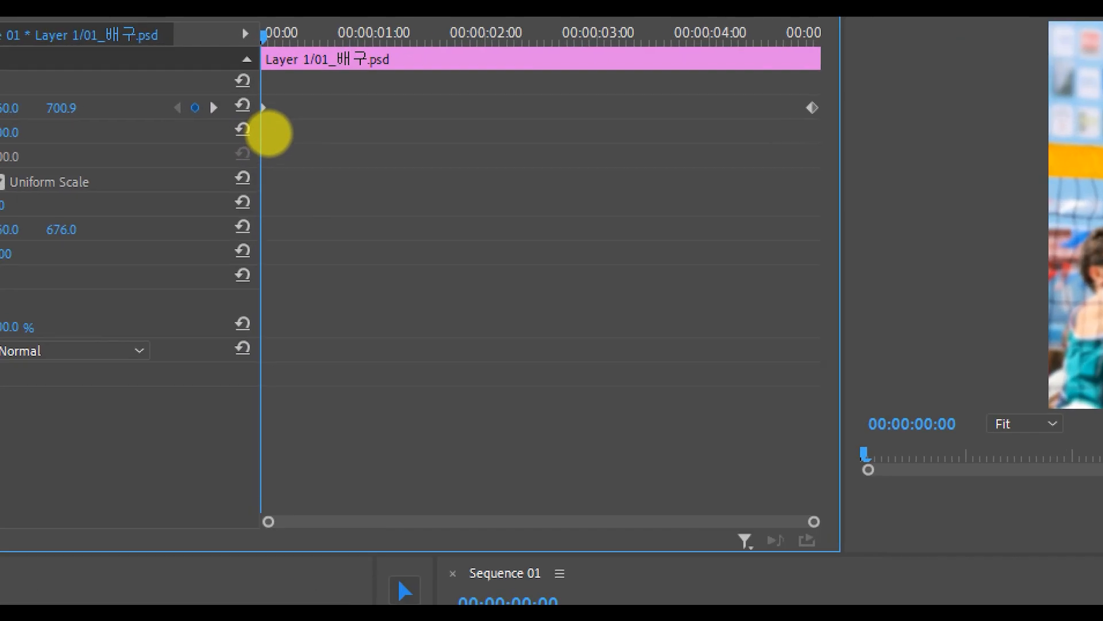
mouse_move(238, 128)
mouse_down()
mouse_move(255, 131)
mouse_move(252, 114)
mouse_up()
drag(785, 124, 810, 107)
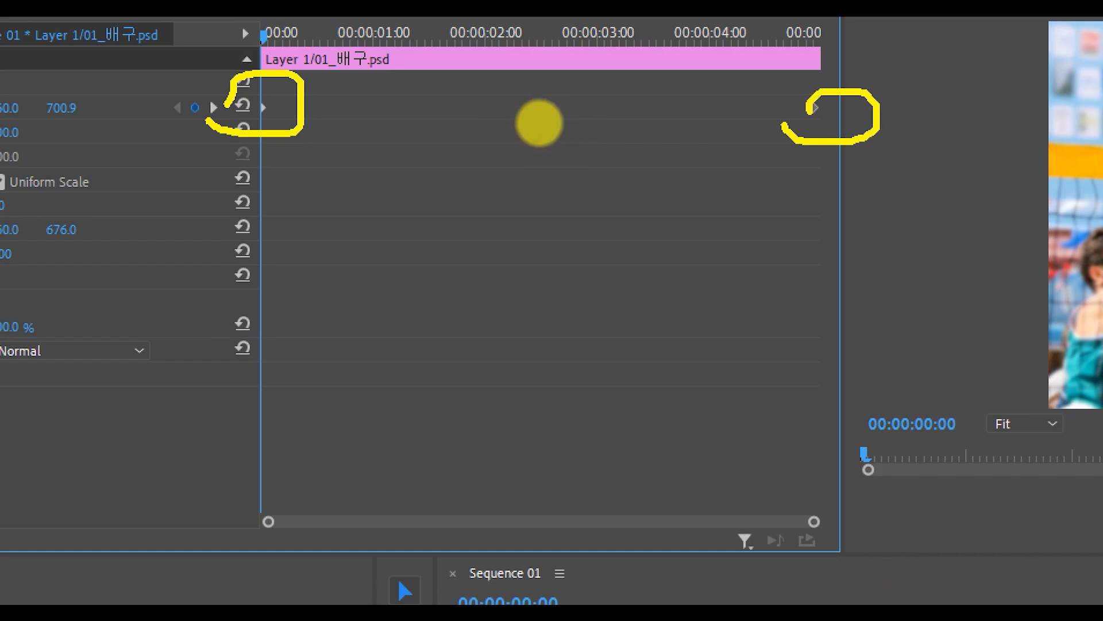
key(Escape)
Step: Select both Position keyframes of the Layer 1 clip and set their Temporal Interpolation to Bezier
drag(294, 97, 399, 79)
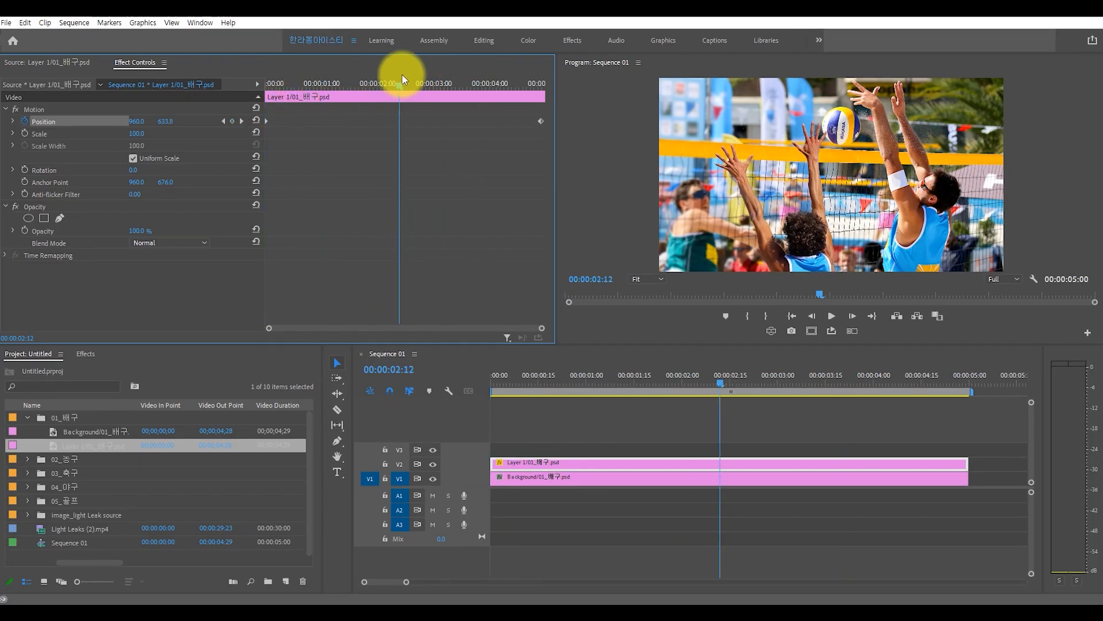
drag(541, 133, 252, 106)
drag(544, 131, 257, 117)
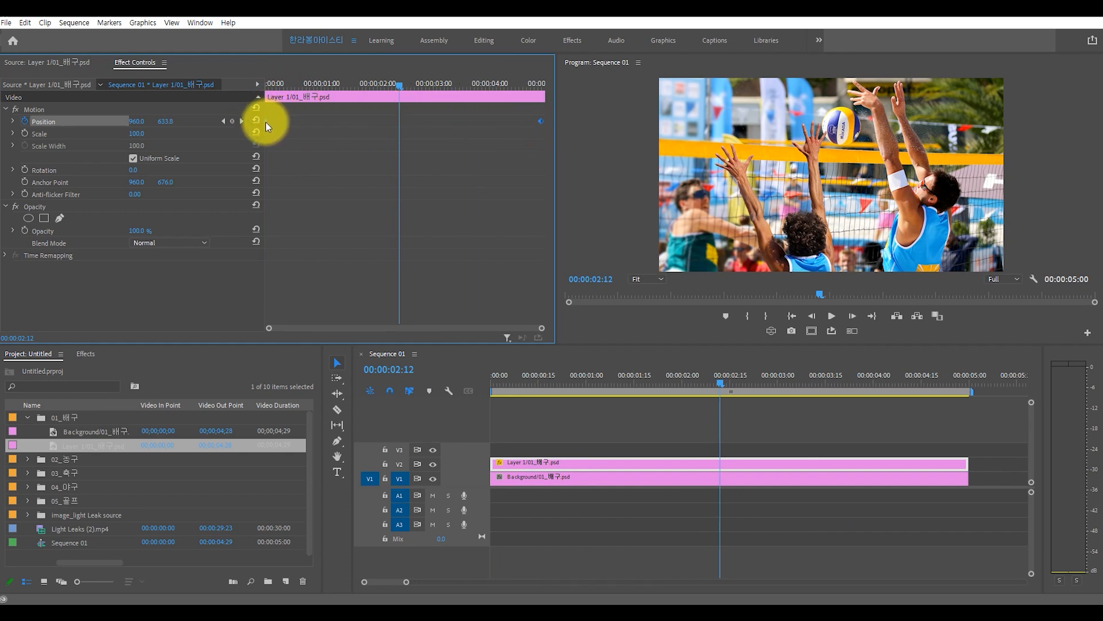
right_click(265, 121)
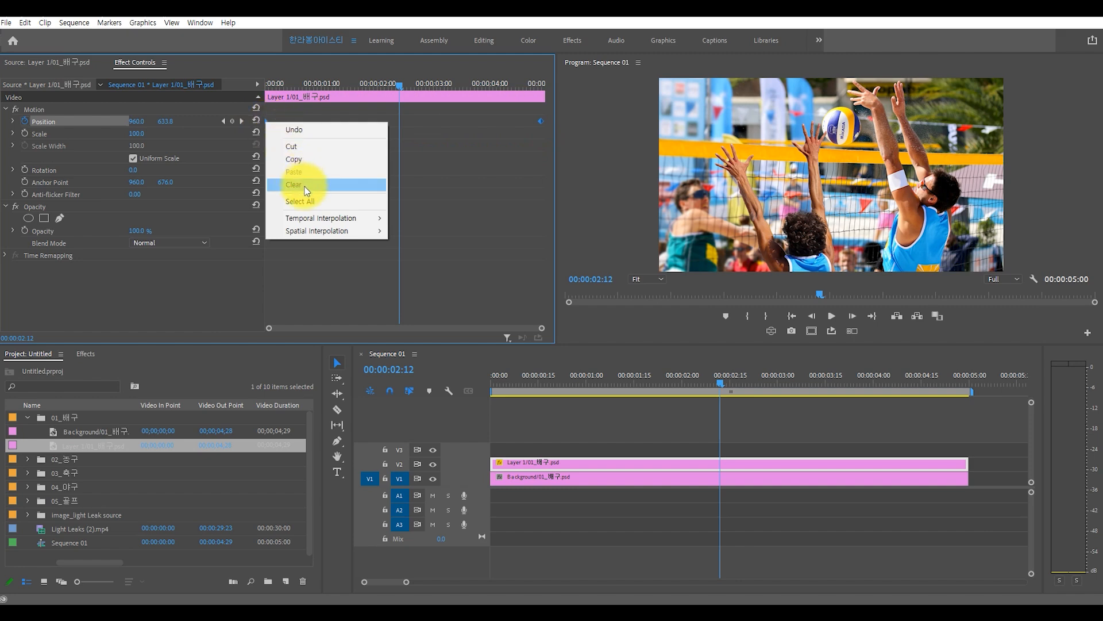
mouse_move(319, 219)
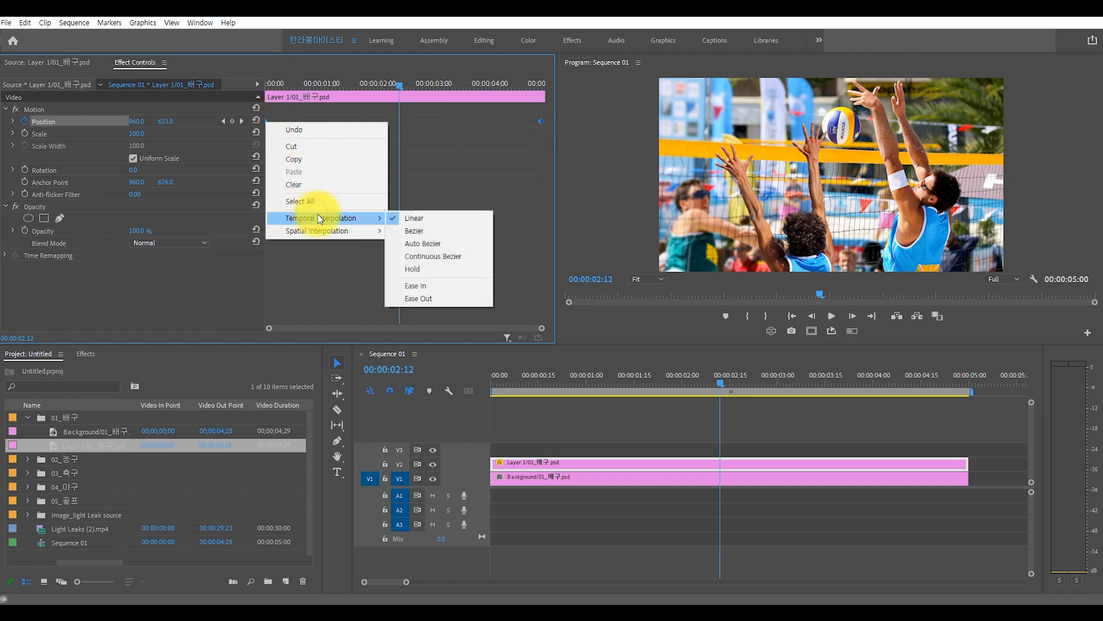
click(416, 235)
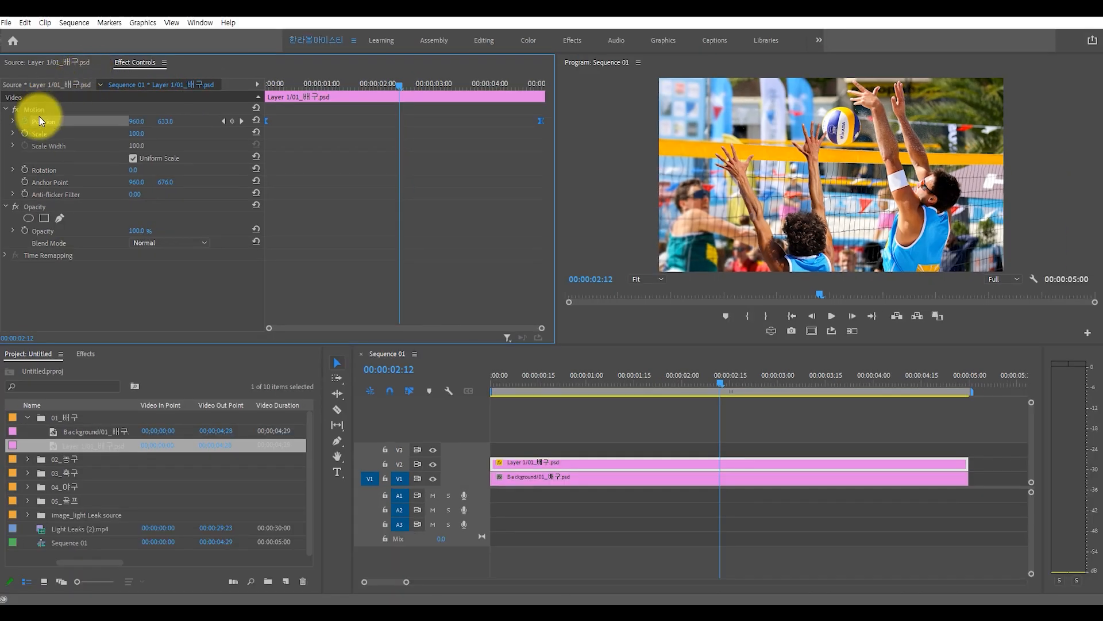
Step: Expand and enlarge the Position velocity graph, and lengthen the last keyframe's handle toward the start so the move eases out
click(14, 121)
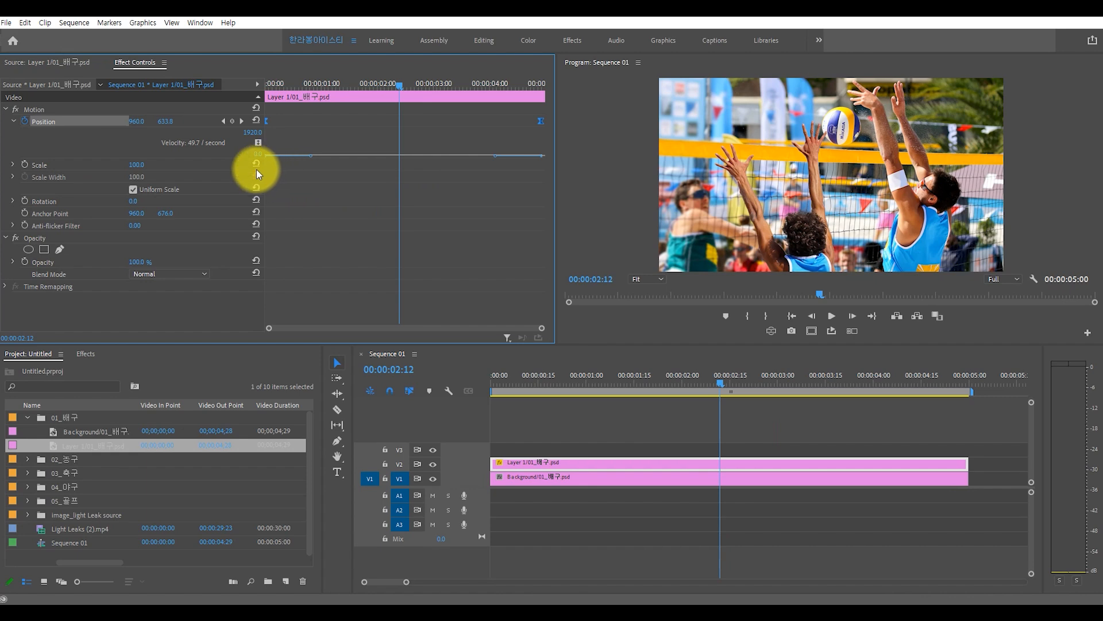
drag(276, 160, 285, 247)
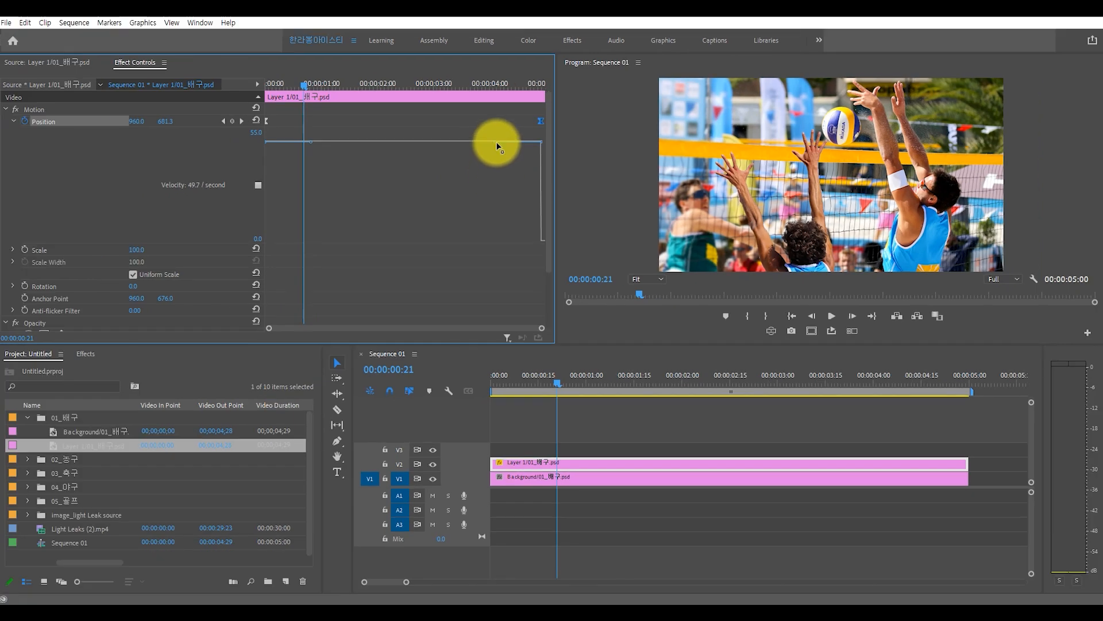
drag(497, 146, 344, 249)
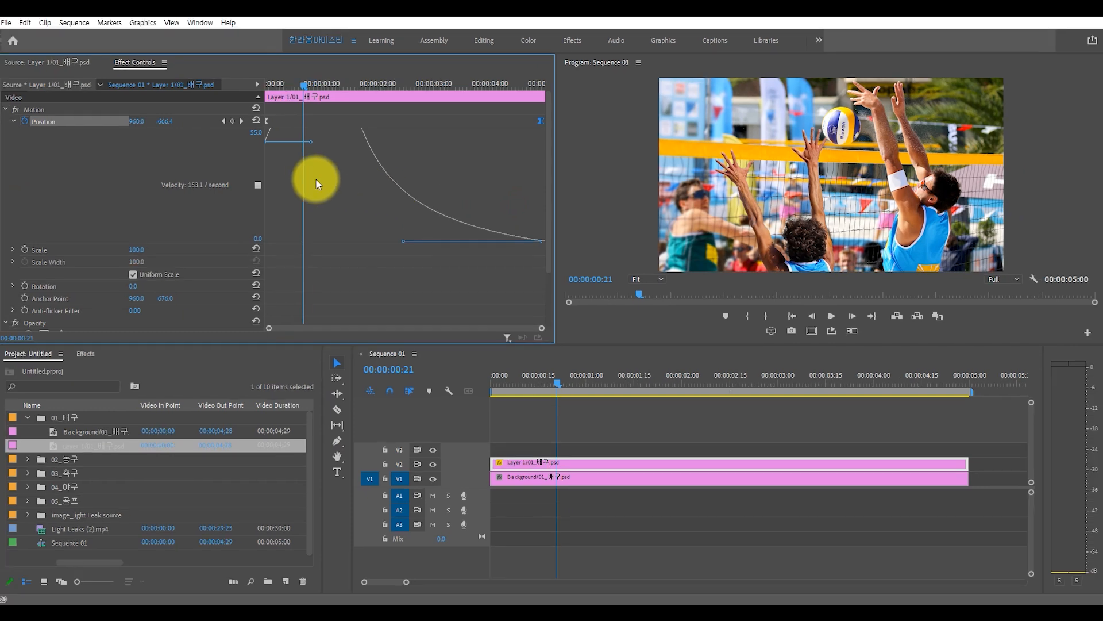
click(258, 185)
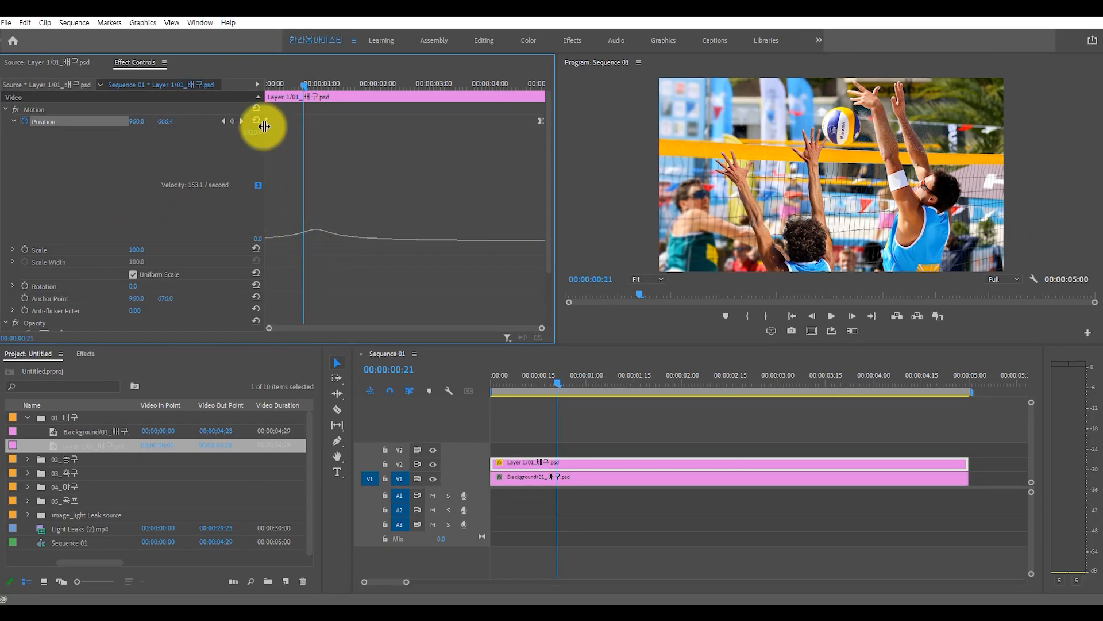
Step: Pull the first keyframe's velocity handle back to the clip's start so the speed peaks there, and play back the move
click(267, 122)
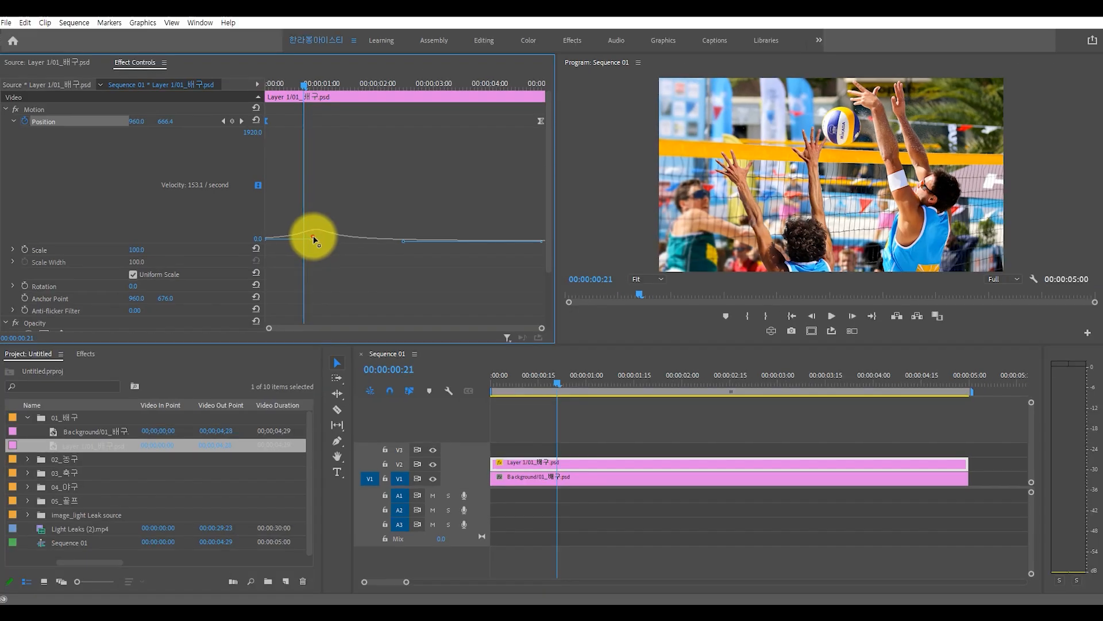
drag(314, 238, 249, 237)
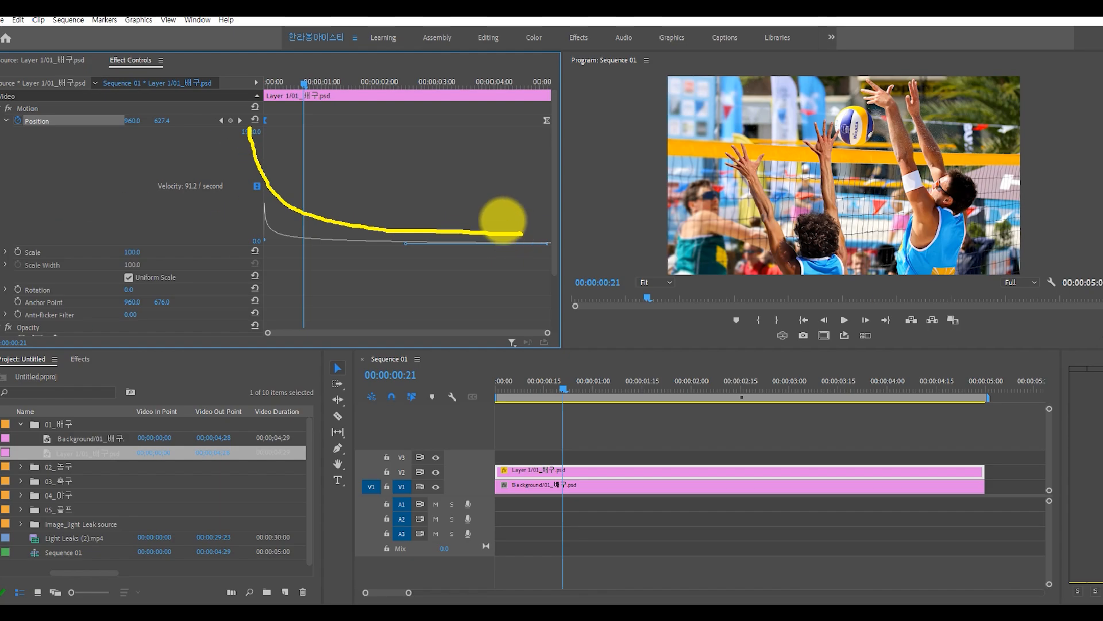
drag(311, 28, 33, 22)
key(space)
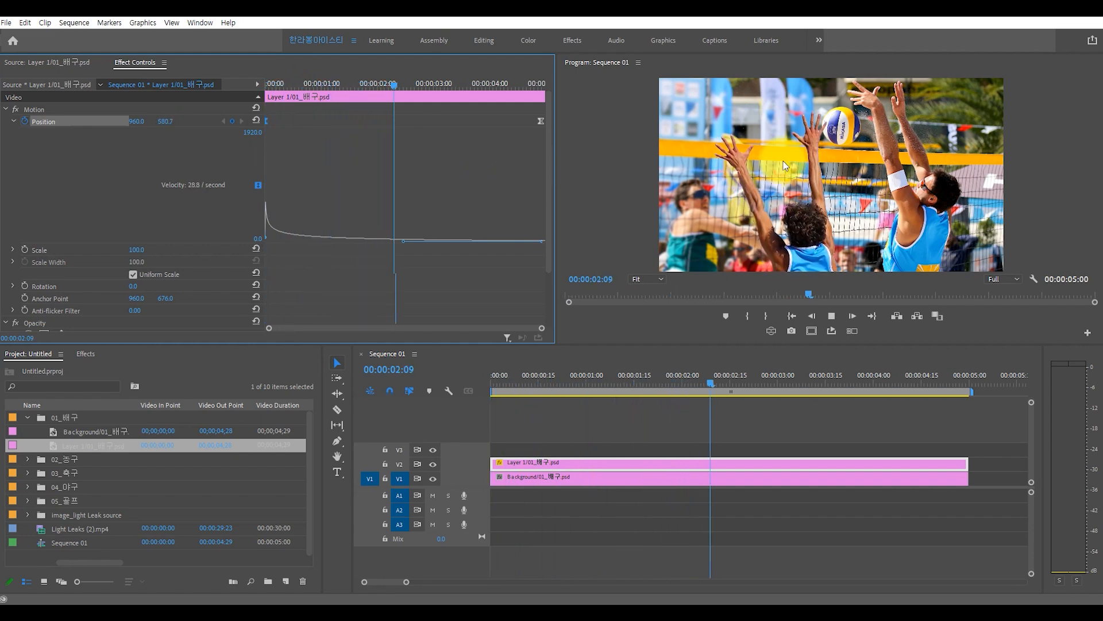
Step: Shift the last Position keyframe earlier to 00:00:04:12 with the vertical position raised to 457.9, and replay the move
key(space)
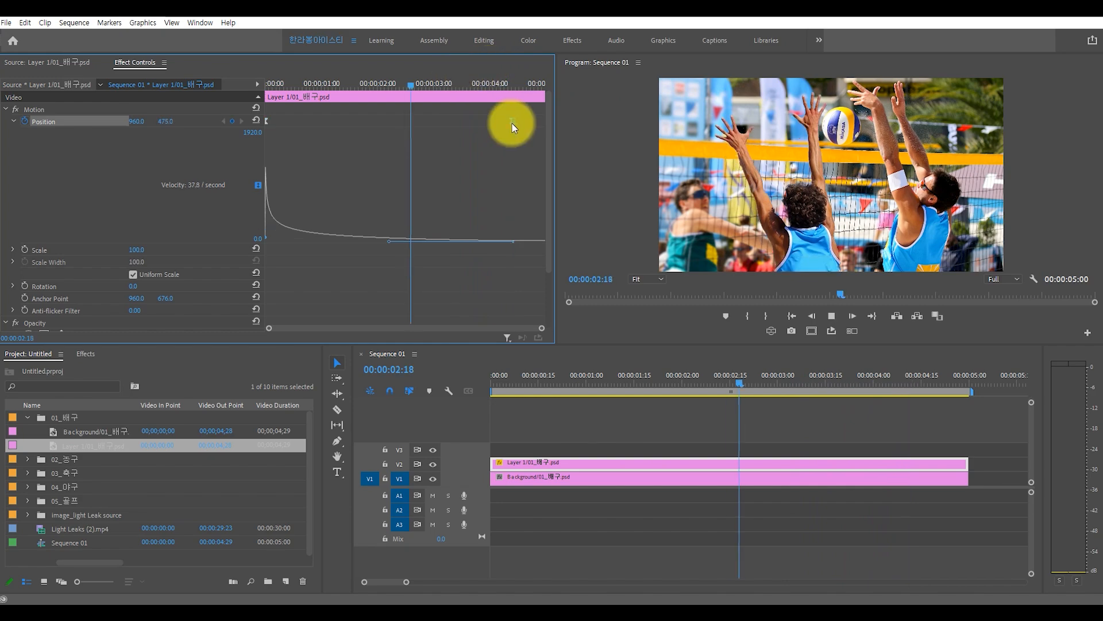
key(space)
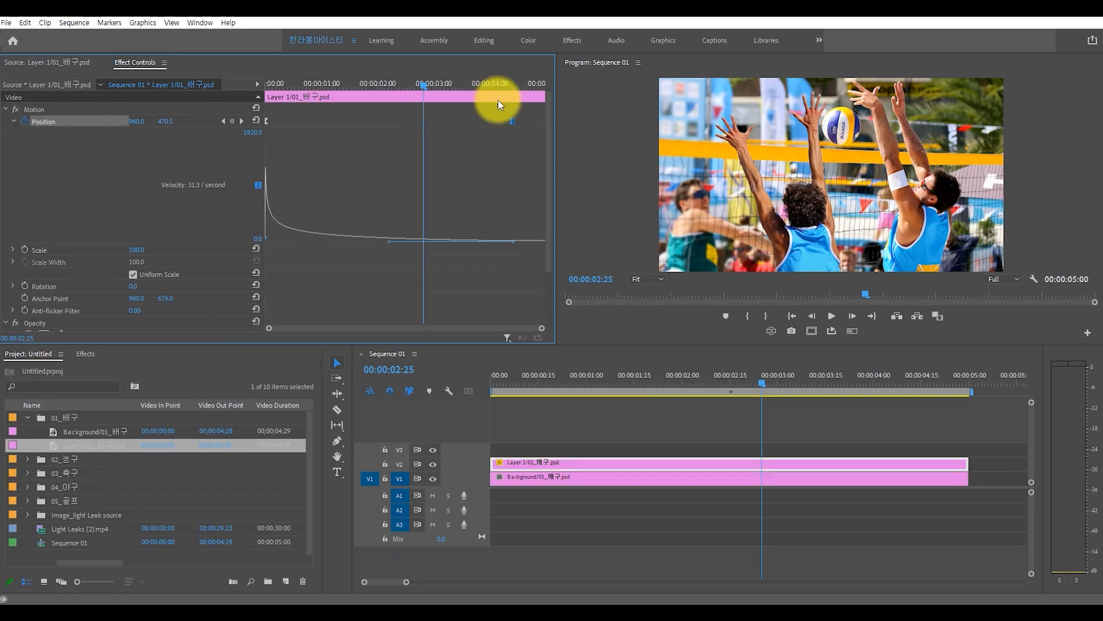
drag(371, 49, 511, 49)
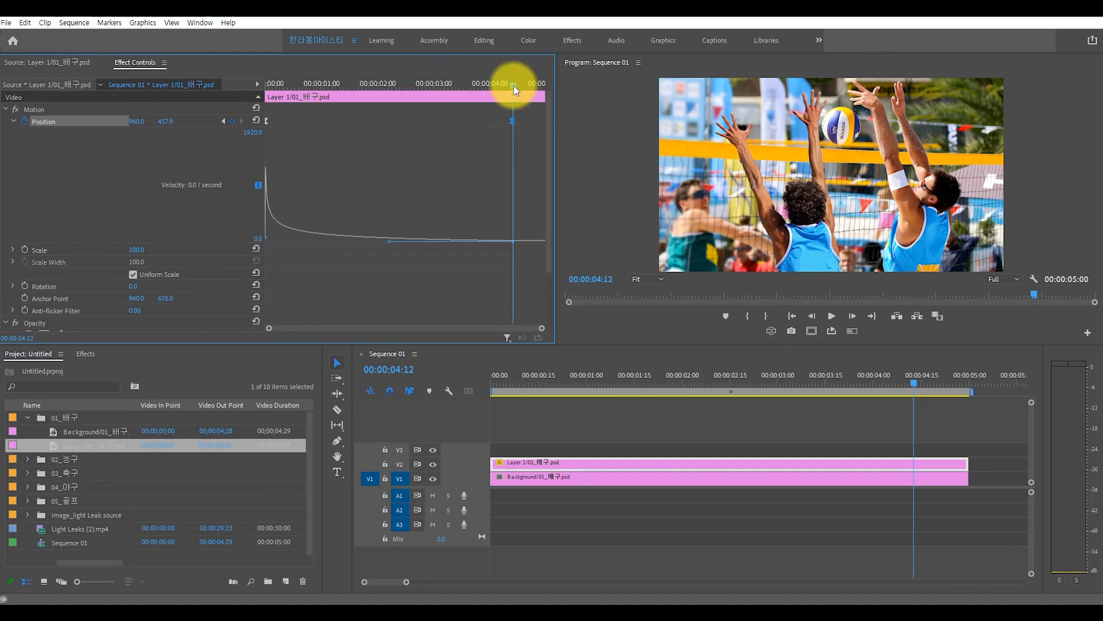
Step: Try setting the vertical position to 589.9 at 00:00:04:11, one frame before the last keyframe, and undo it
click(512, 85)
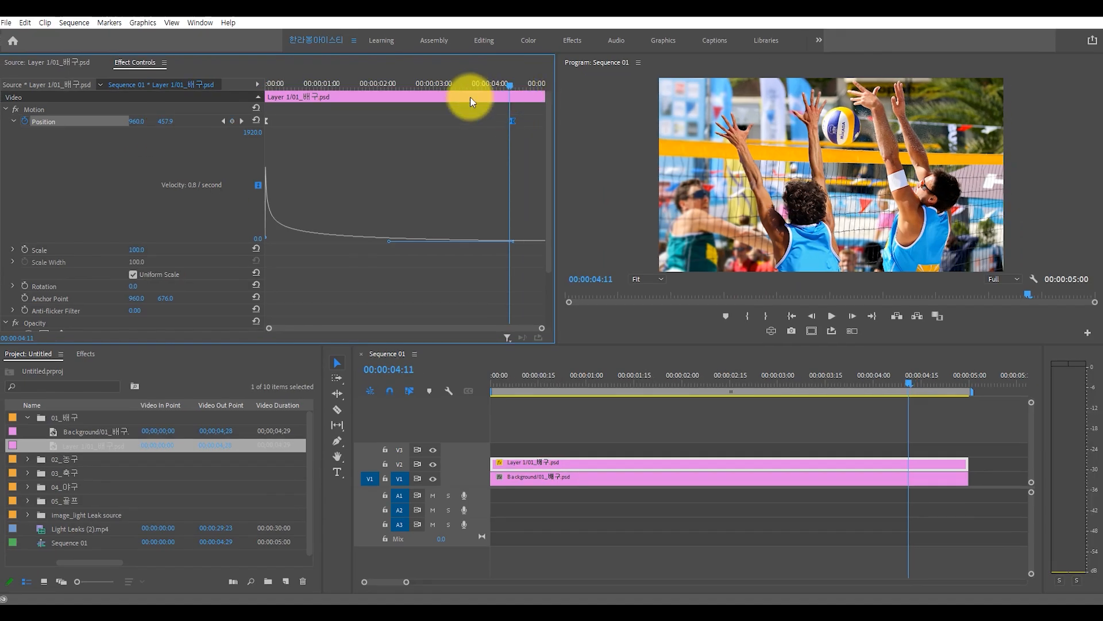
drag(165, 122, 178, 121)
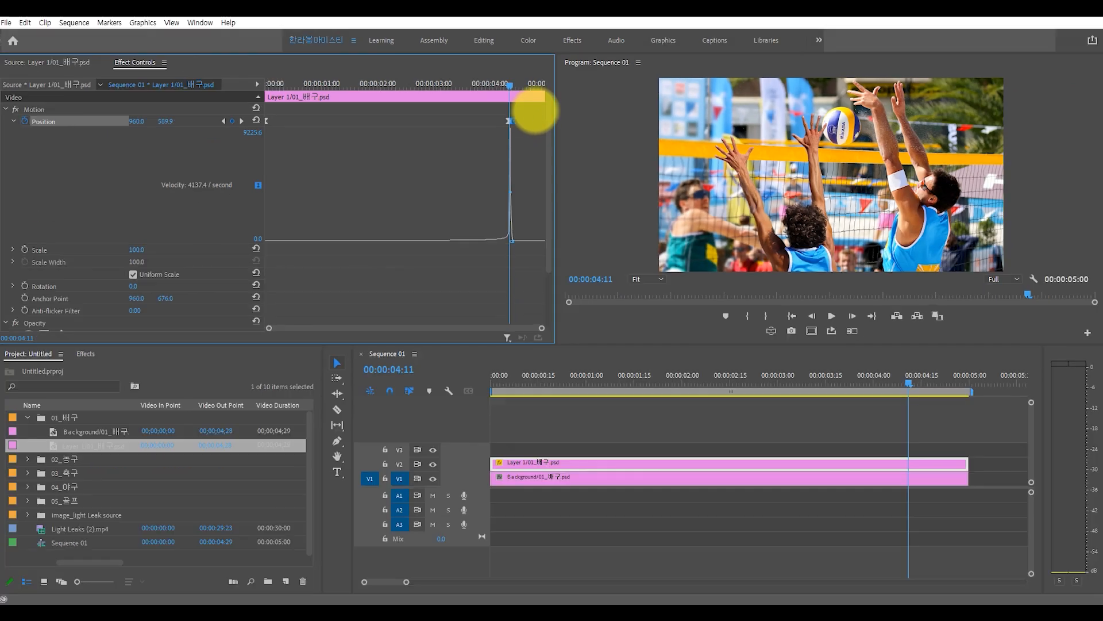
Step: Play the sequence from the start to check the eased movement, and save the project
drag(361, 84, 491, 91)
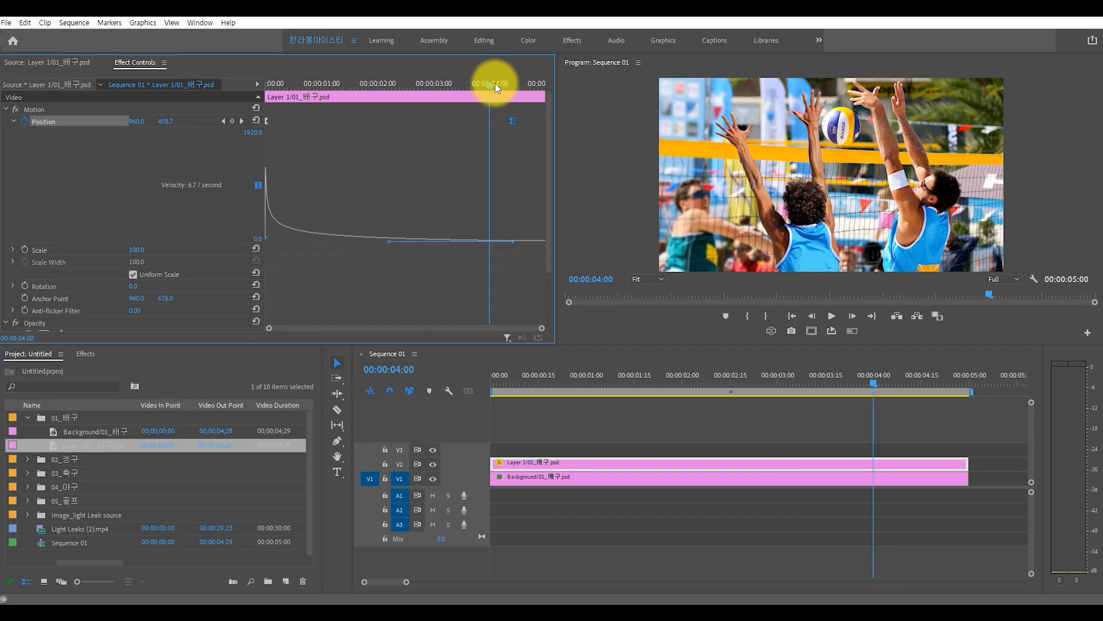
drag(493, 85, 511, 126)
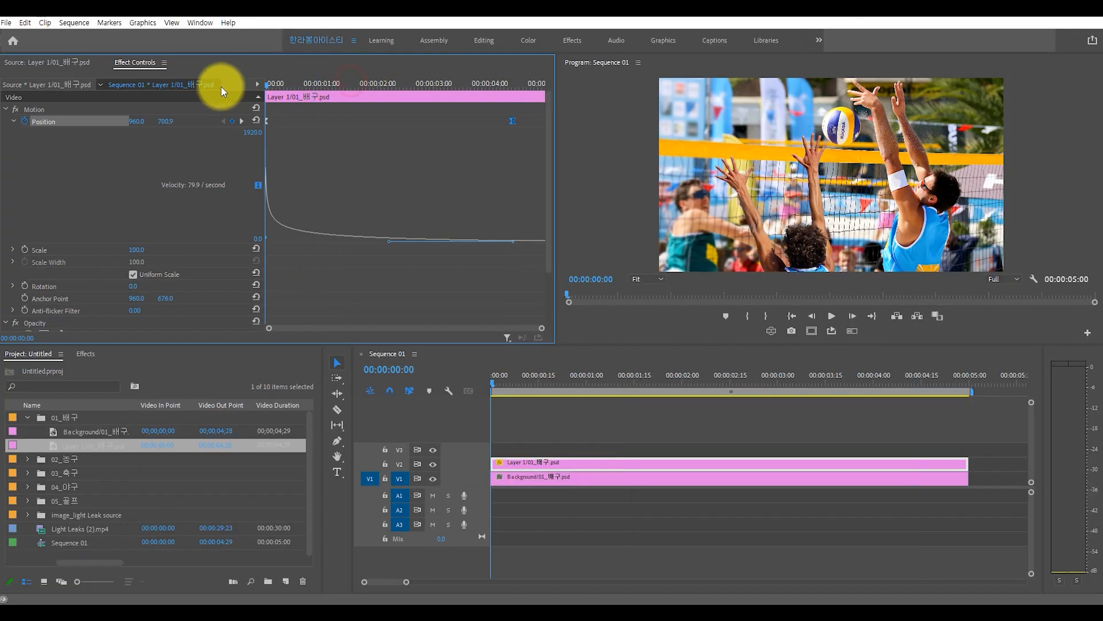
key(space)
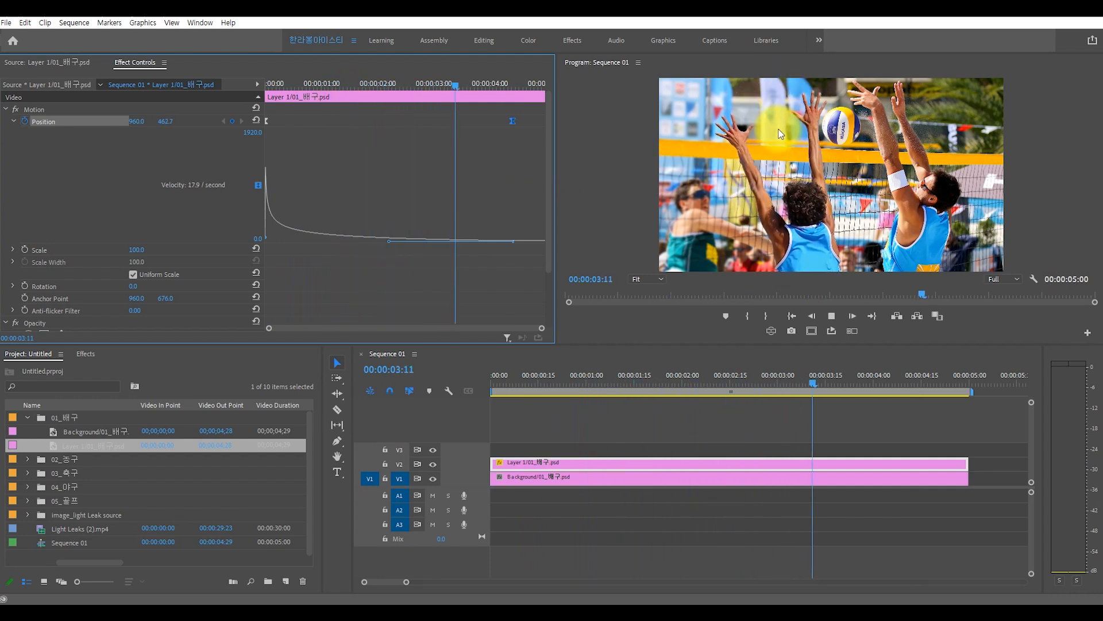
key(ctrl+s)
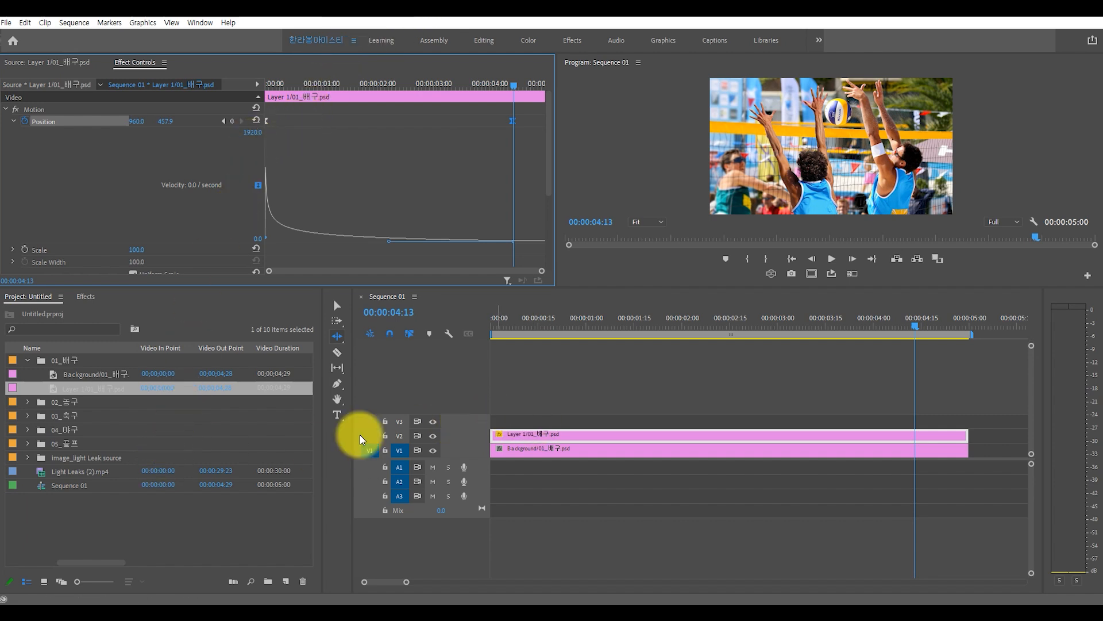
Step: Open the image_light Leak source bin and compare light-leak-1.jpg and light-leak-2.jpg in the source monitor
click(80, 458)
click(28, 458)
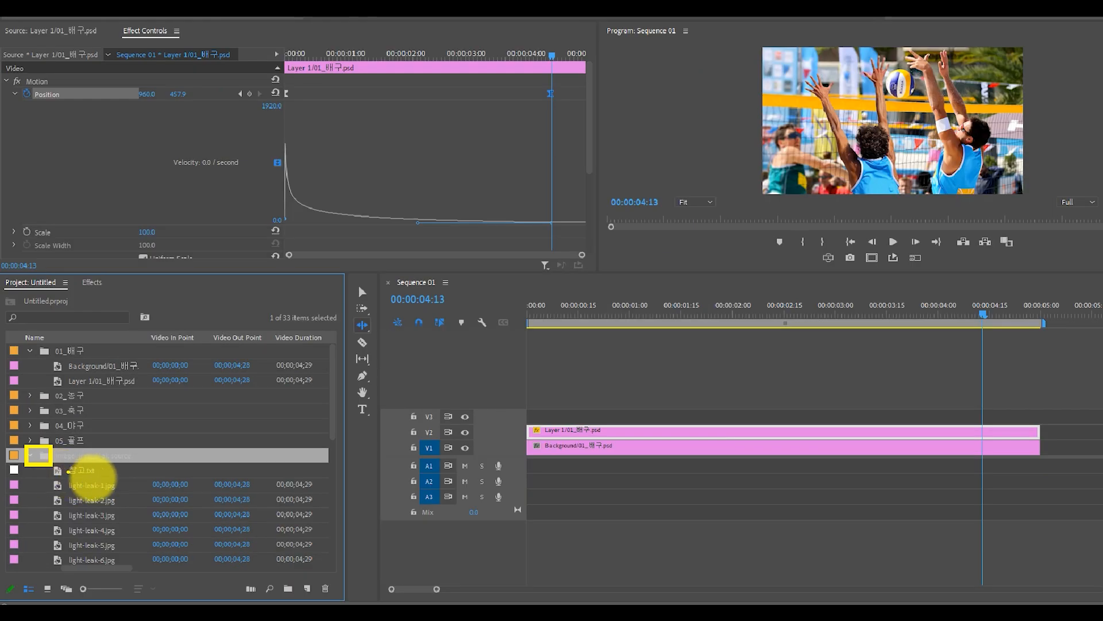
scroll(92, 477, down, 4)
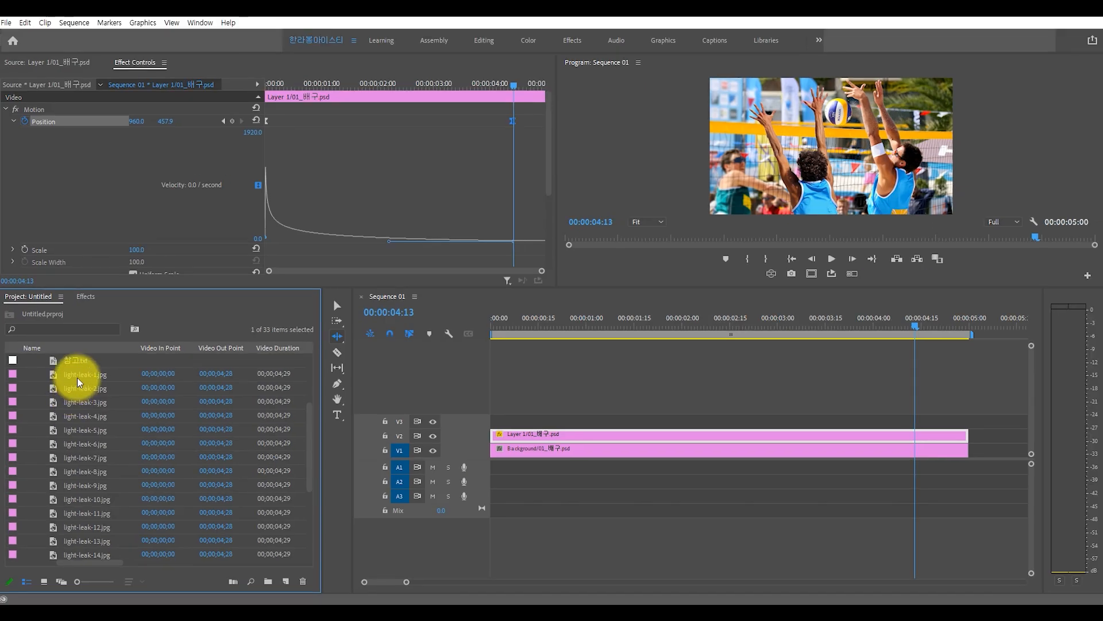
click(125, 356)
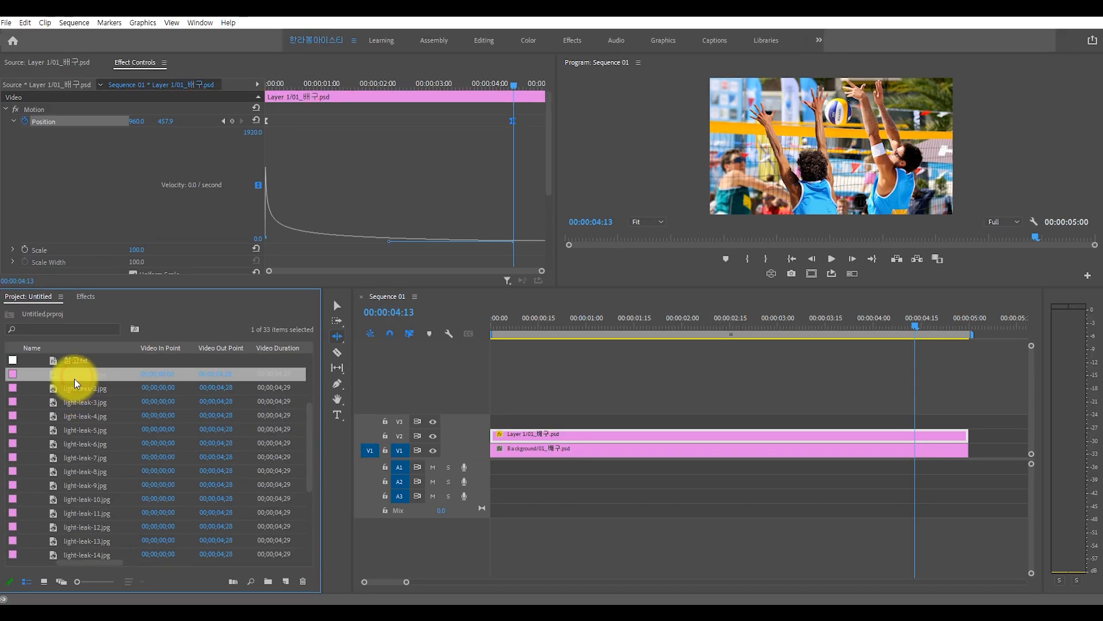
double_click(57, 377)
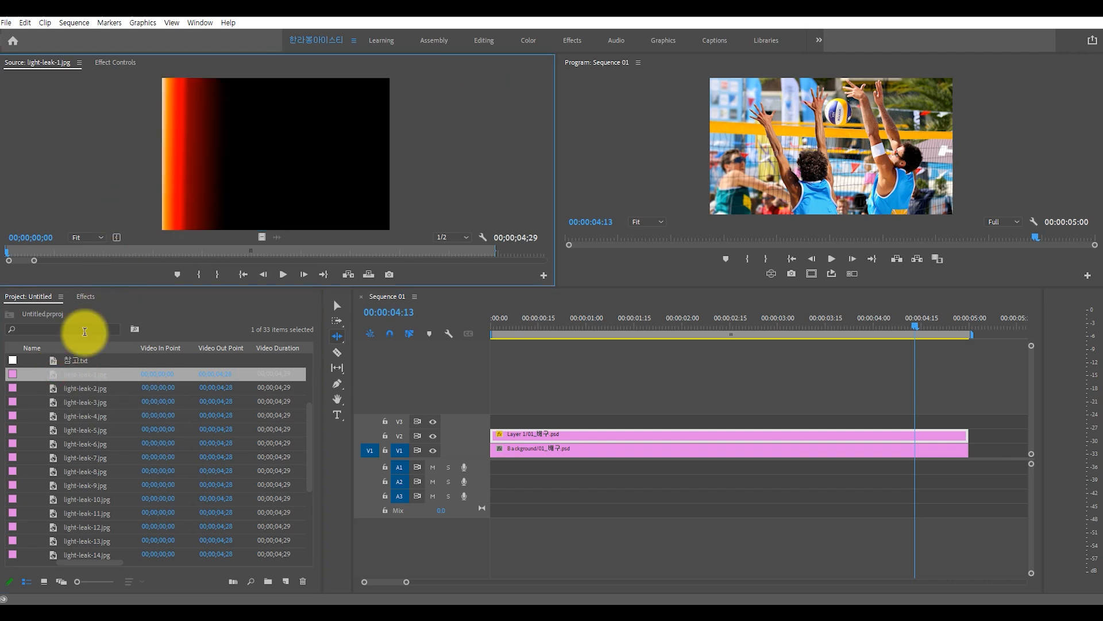
double_click(52, 389)
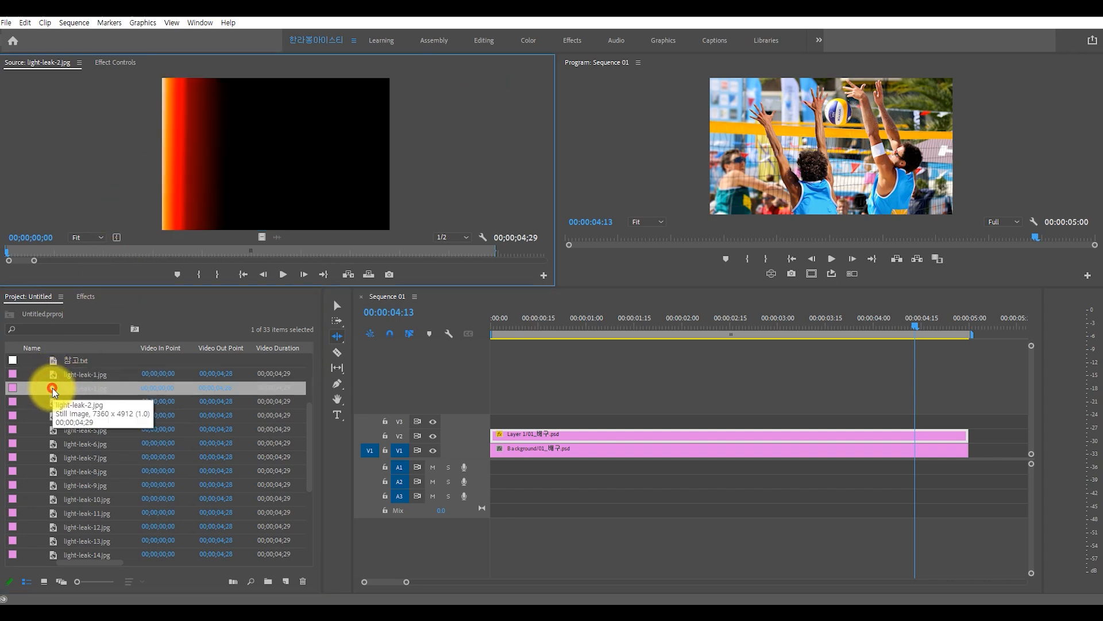
double_click(55, 375)
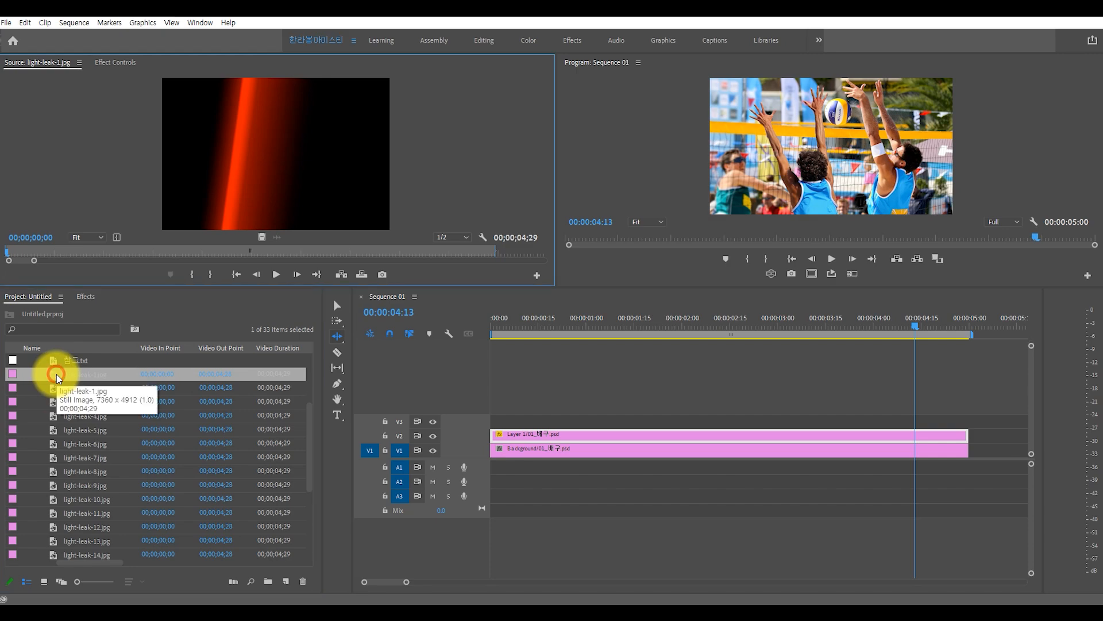
Step: Place light-leak-1.jpg on track V3 above the Layer 1 clip and return the playhead to the sequence start
click(33, 391)
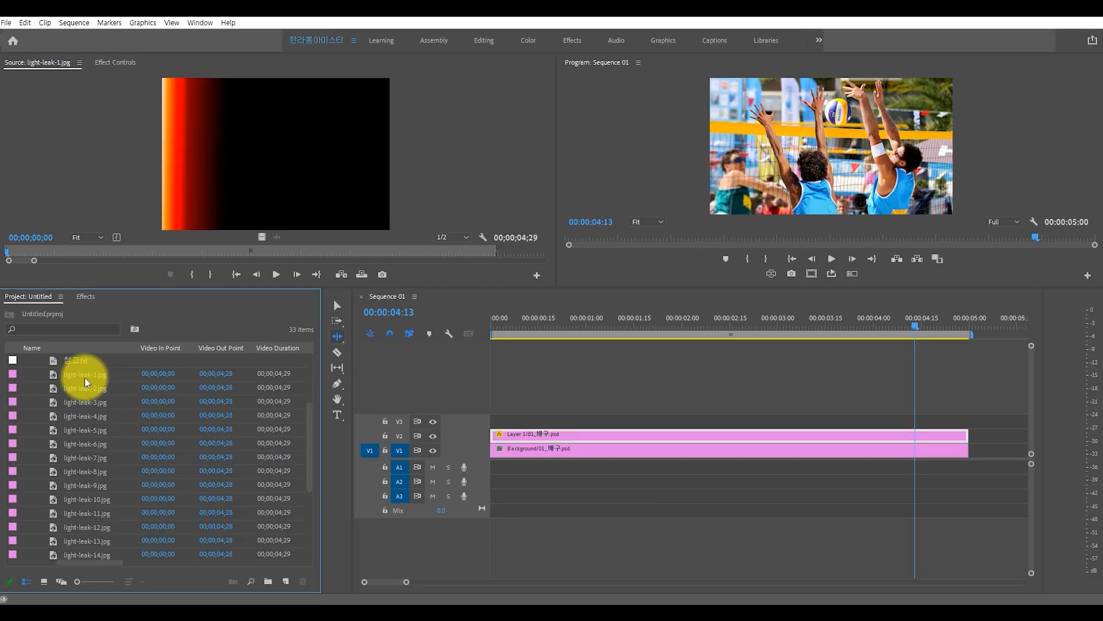
drag(57, 378, 480, 423)
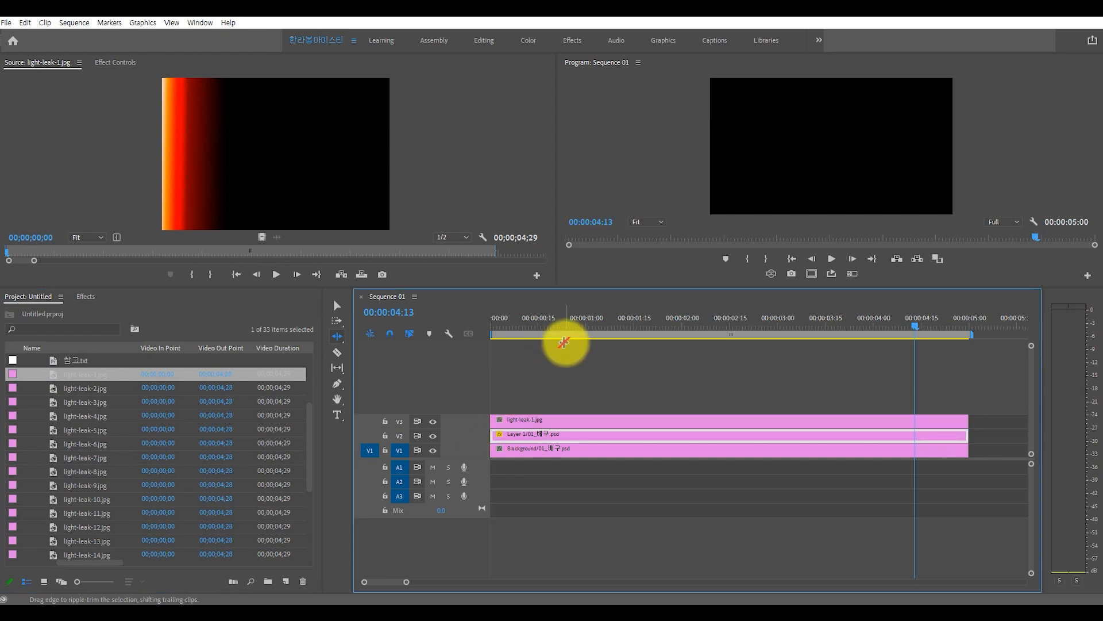
click(493, 322)
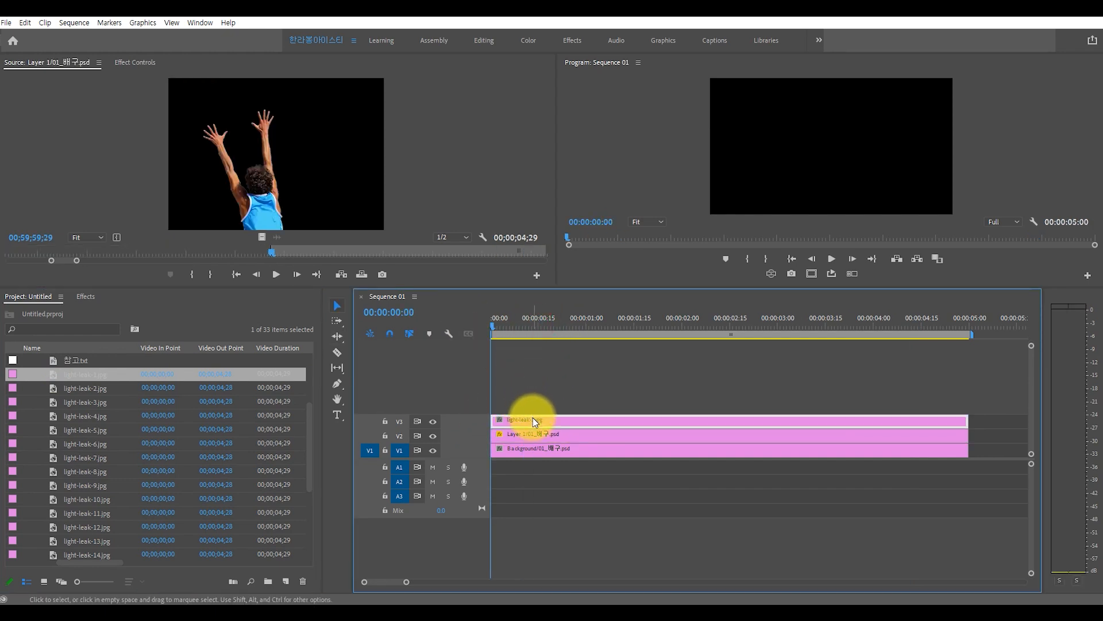
Step: Check the frame dimensions of the light-leak images and scale the light-leak-1.jpg clip on V3 to the frame size
drag(87, 561, 159, 577)
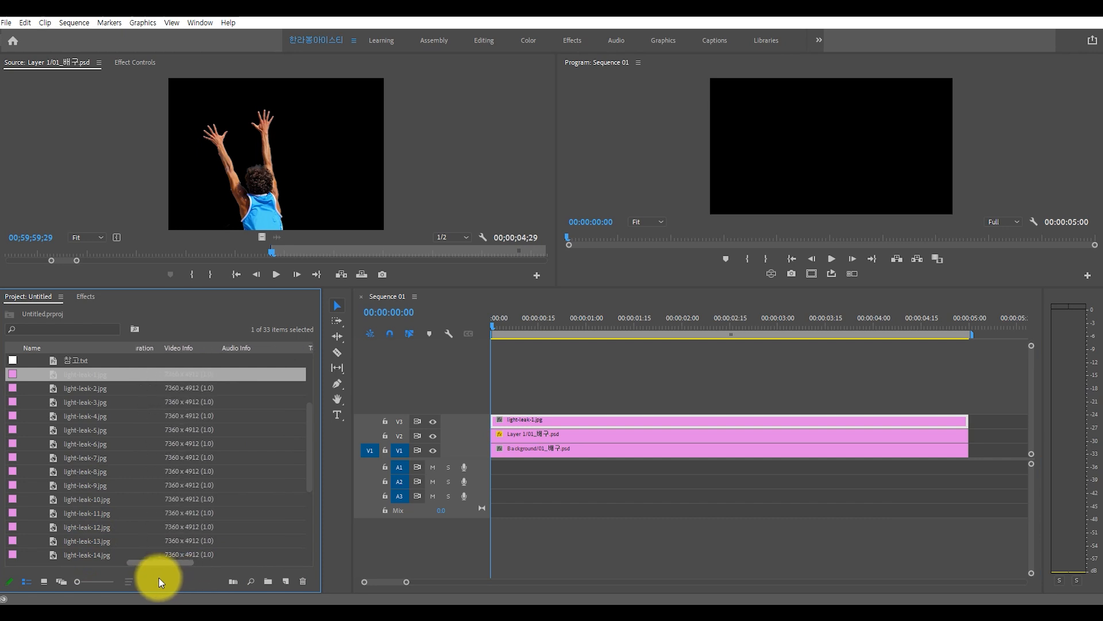
click(552, 395)
click(547, 418)
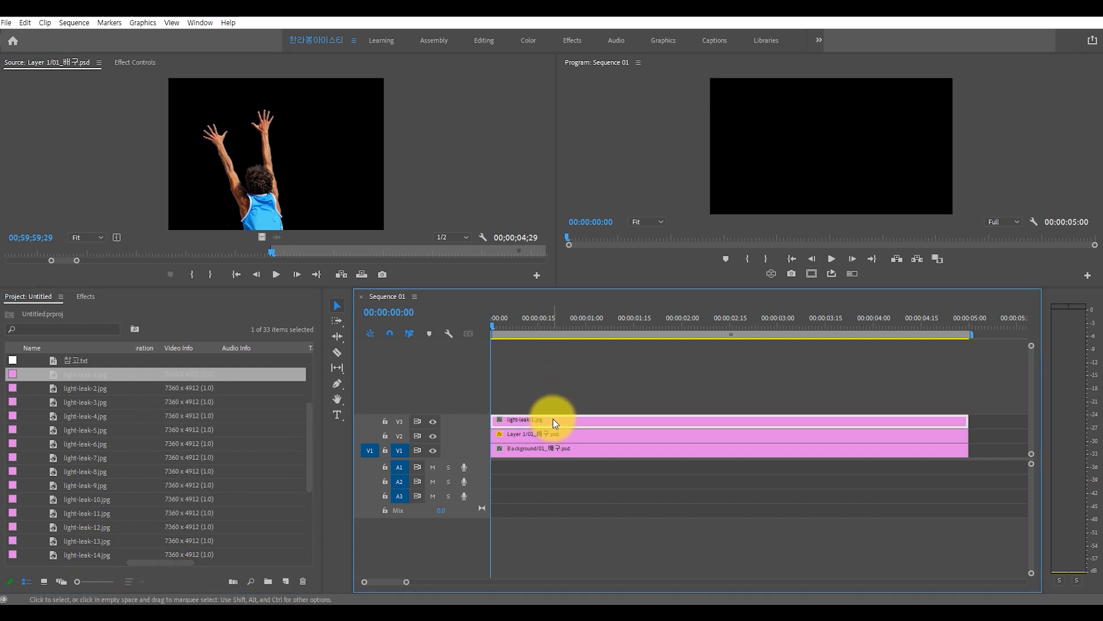
right_click(553, 419)
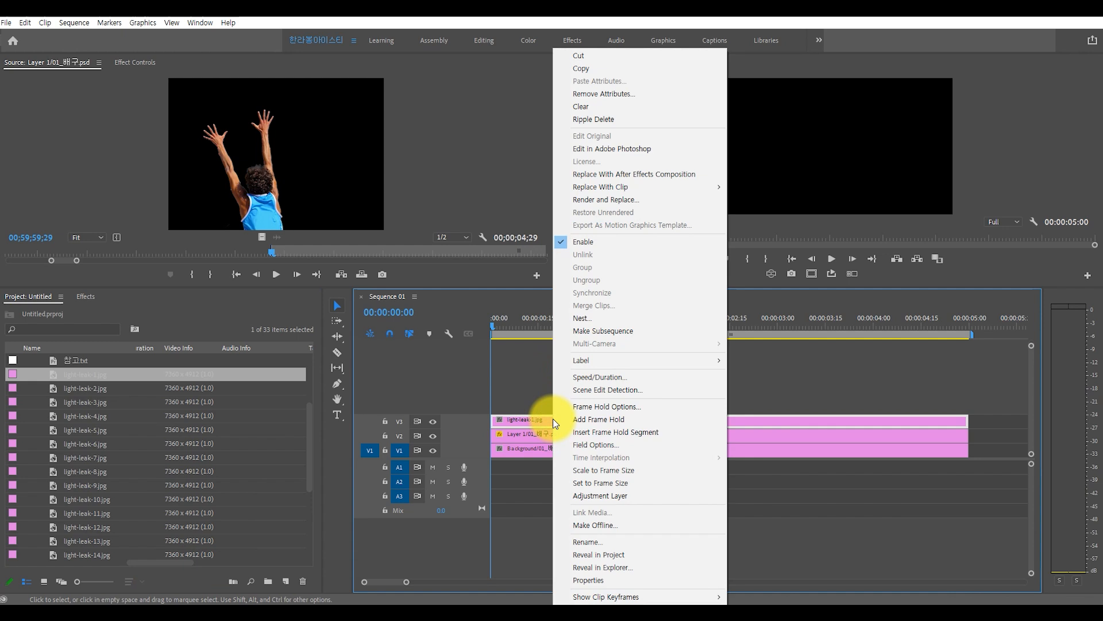
click(598, 473)
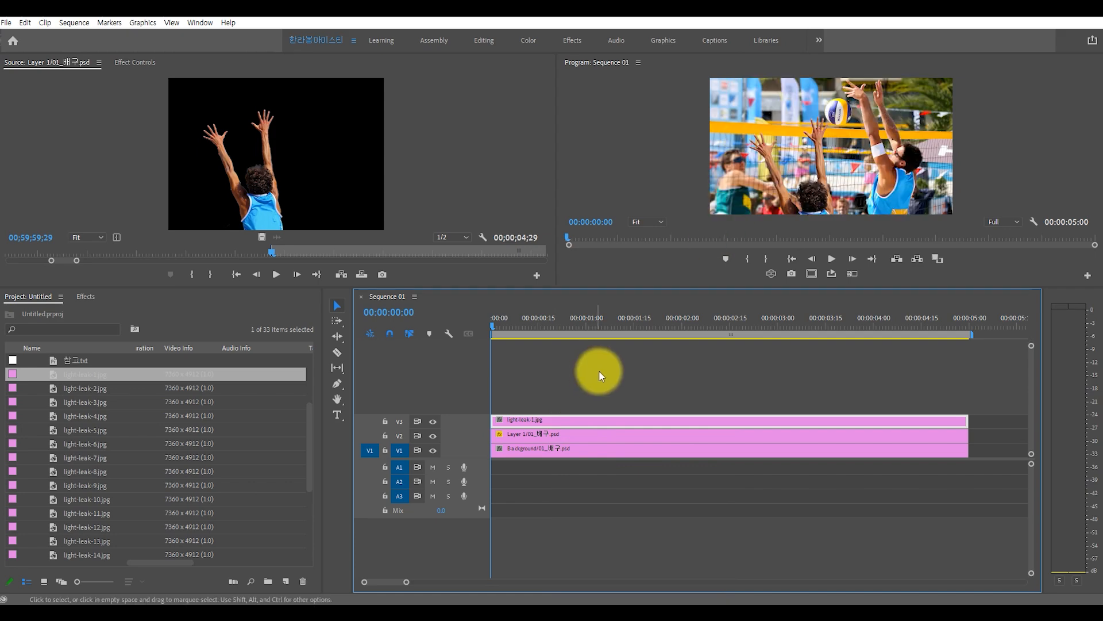
click(658, 374)
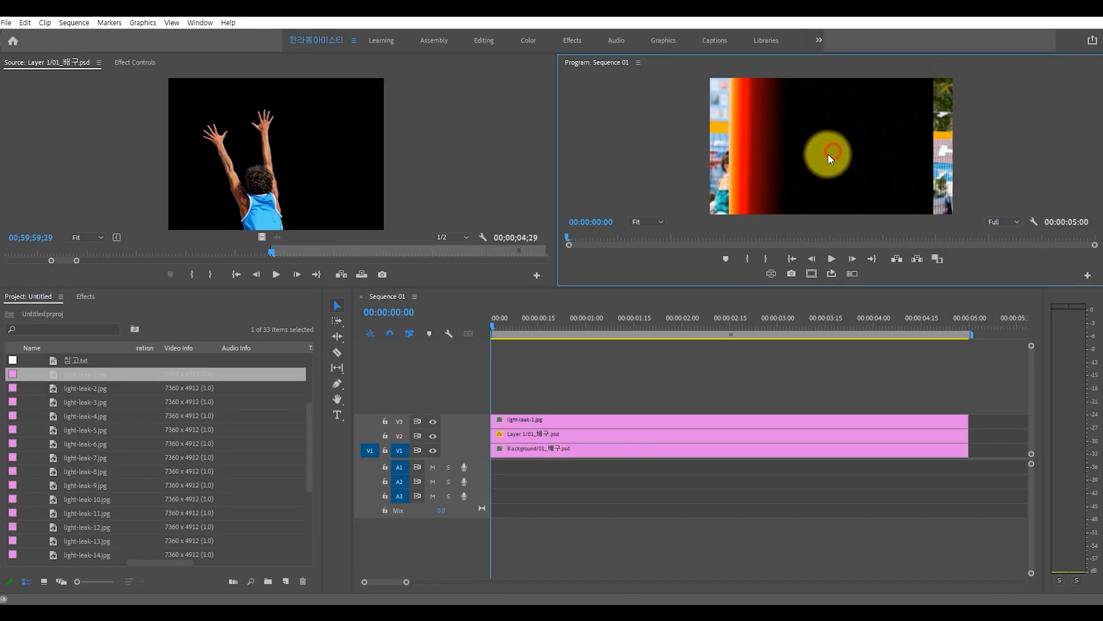
Step: Open light-leak-1.jpg in the source monitor and examine its bright band and black area
click(593, 421)
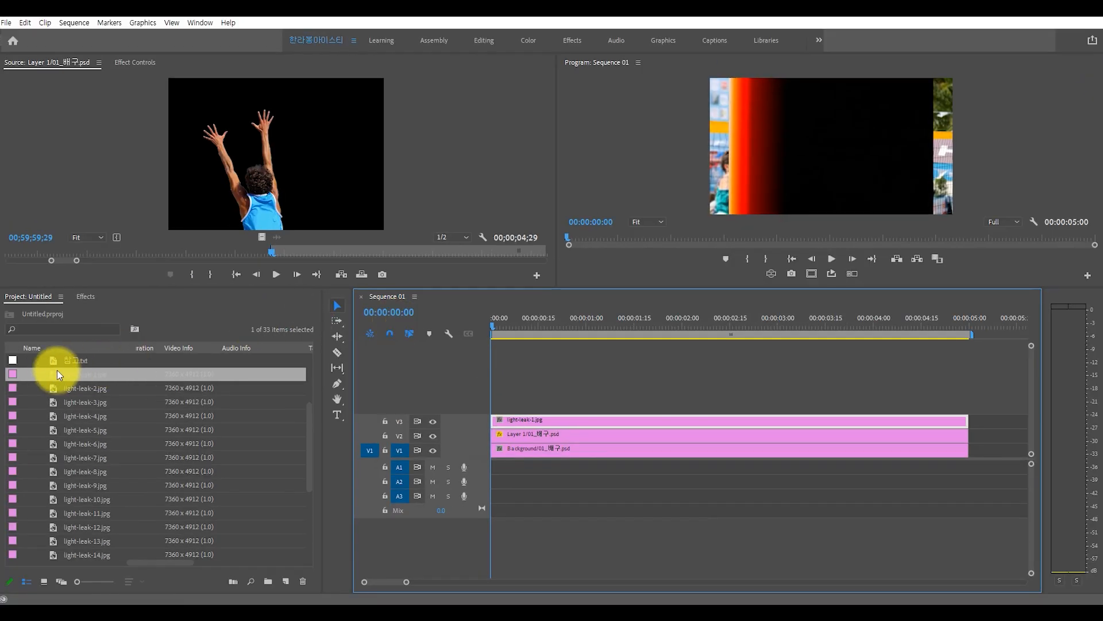
double_click(57, 373)
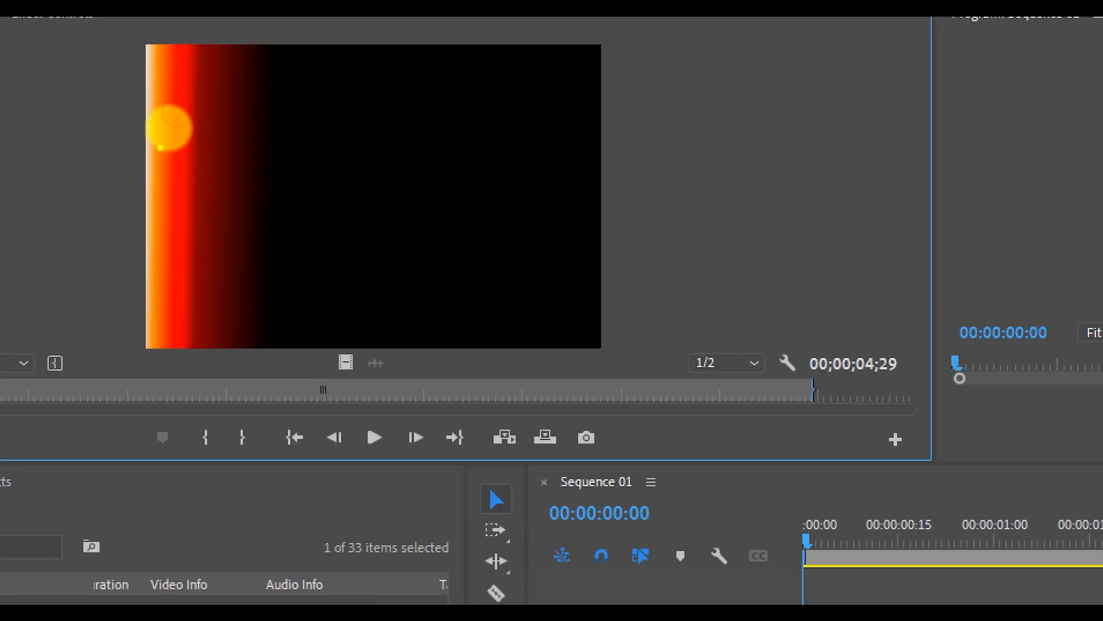
mouse_move(163, 118)
mouse_down()
mouse_move(195, 136)
mouse_move(177, 116)
mouse_up()
drag(451, 161, 341, 248)
drag(386, 163, 419, 224)
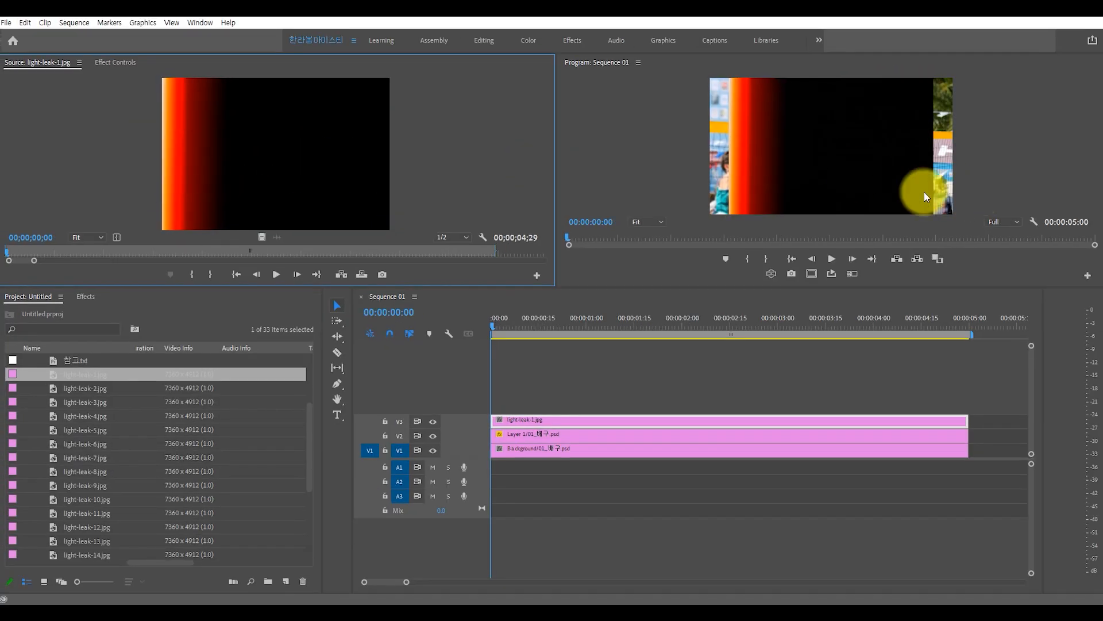
Step: Set the blend mode of the light-leak-1.jpg clip on V3 to Screen
click(569, 405)
click(560, 418)
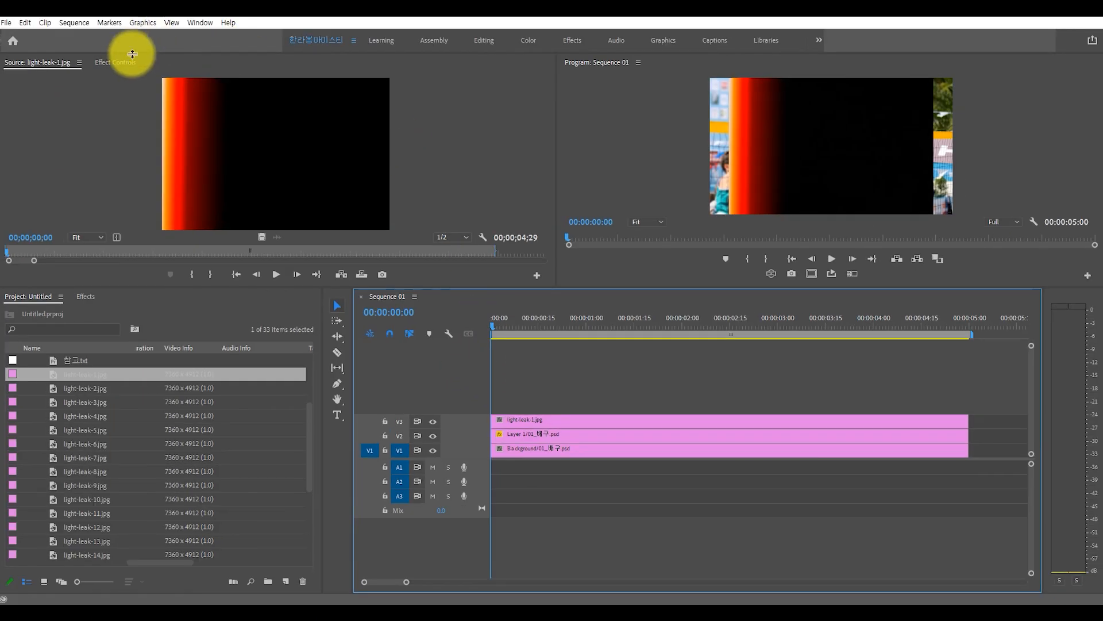
click(116, 62)
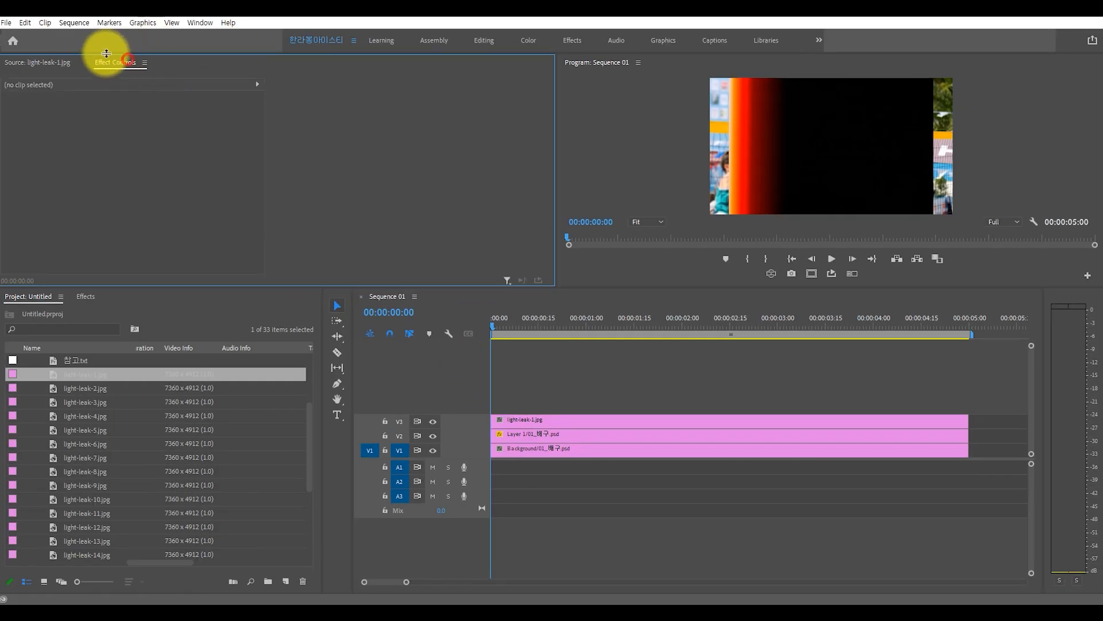
click(520, 419)
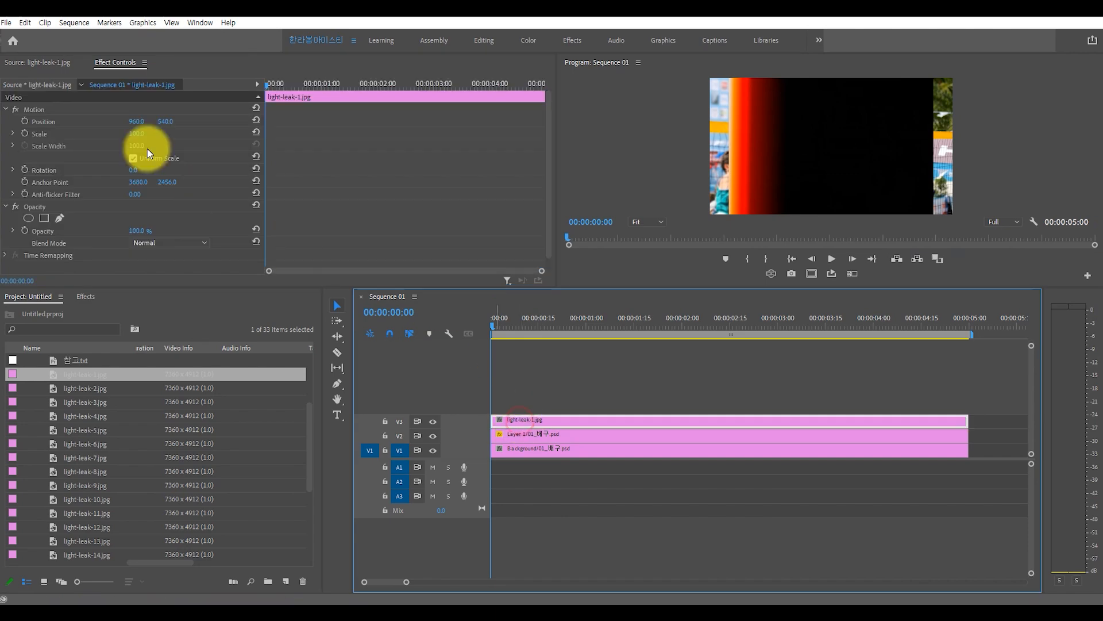
click(5, 110)
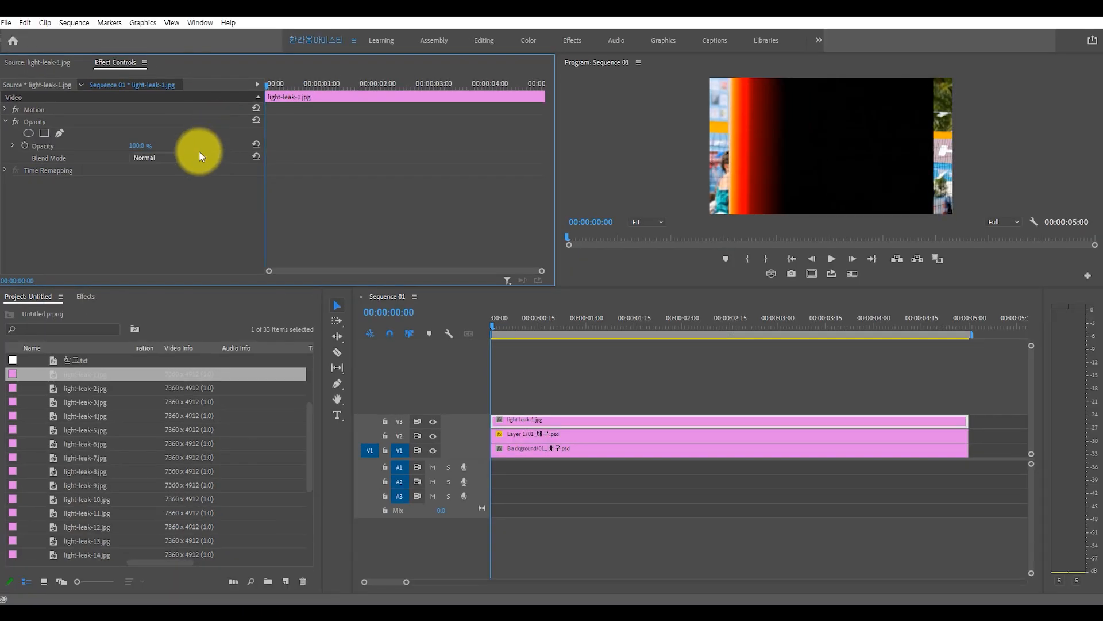
click(797, 258)
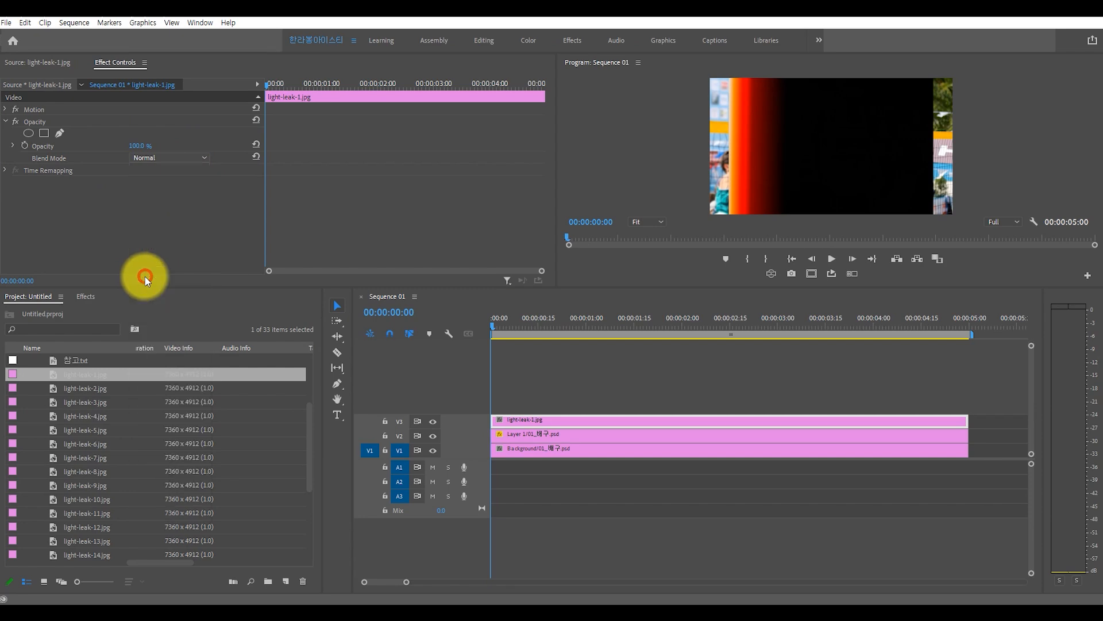
click(146, 277)
click(153, 158)
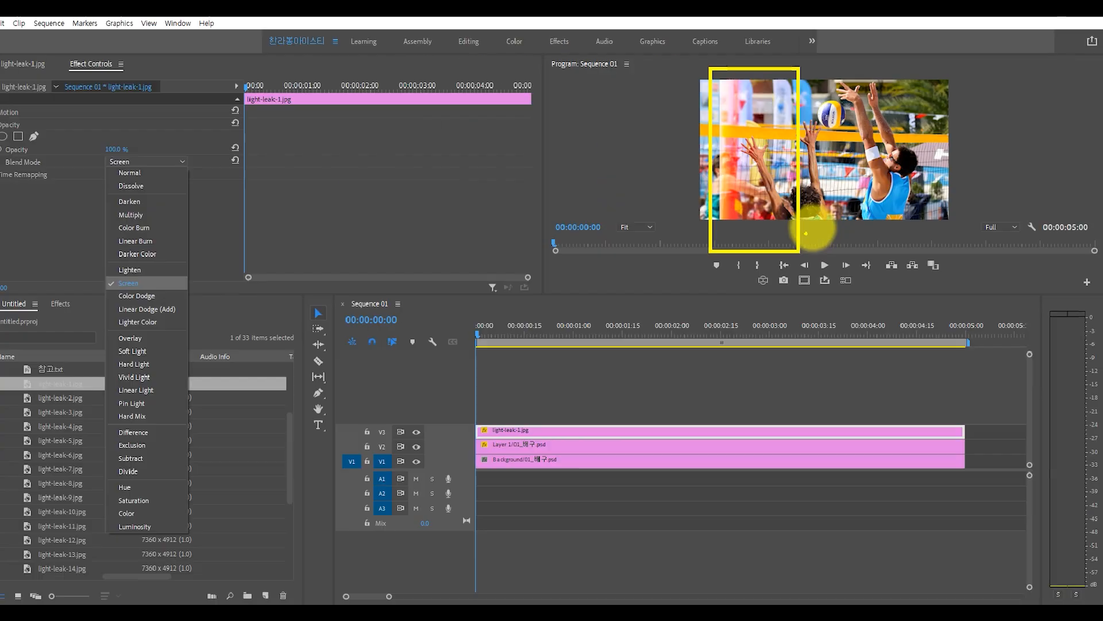
click(512, 467)
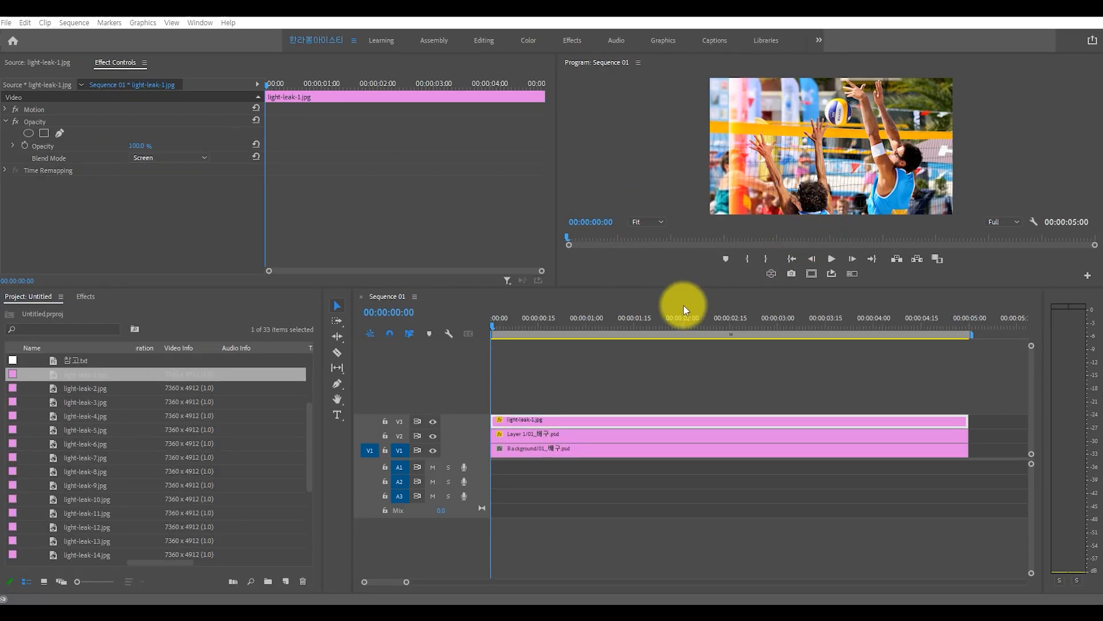
Step: Set the light-leak-1.jpg clip's horizontal position to 791.0 and scrub through the sequence to check the overlay
drag(525, 320, 457, 320)
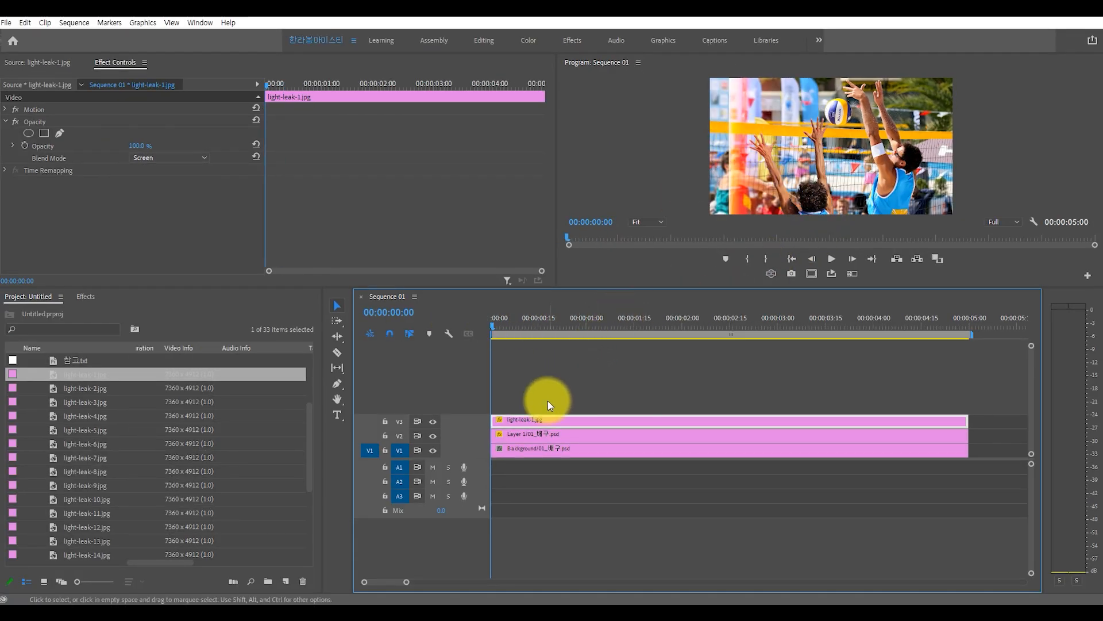
click(7, 110)
drag(136, 121, 43, 121)
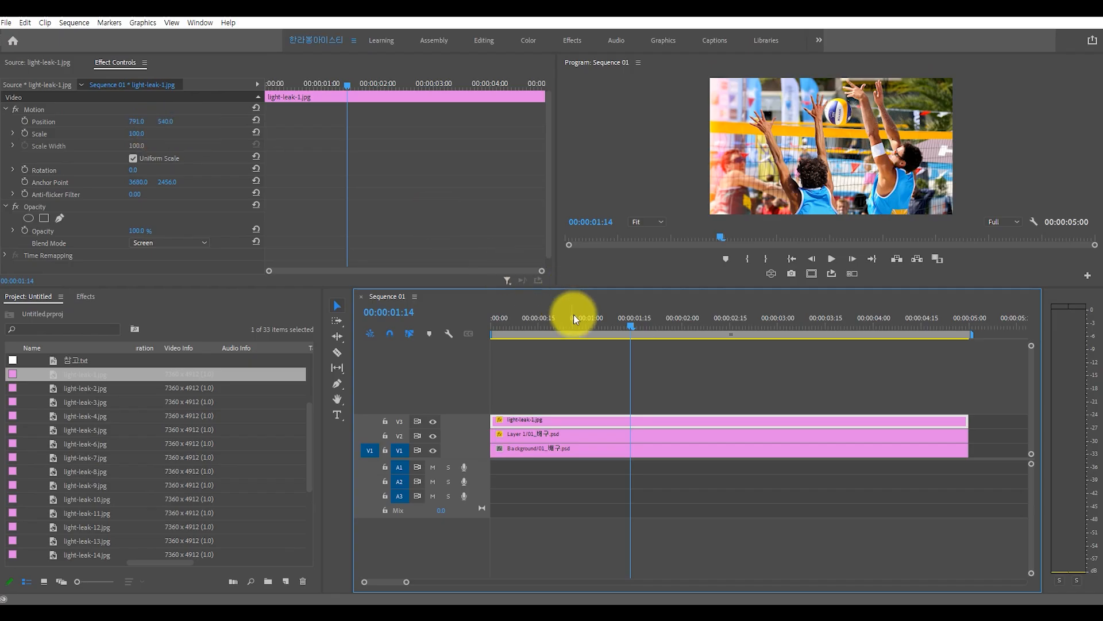
drag(574, 315, 712, 349)
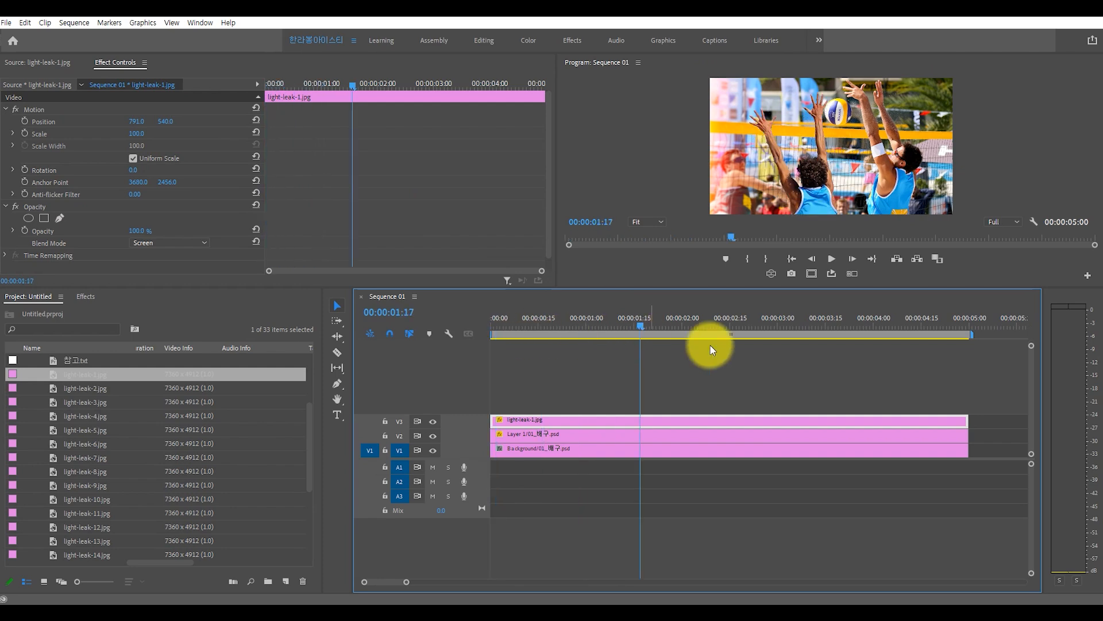
Step: Switch to the media player, watch the opening of 스포츠_완성영상.mp4 full screen as a reference, and pause on the volleyball shot
key(alt+Tab)
click(335, 438)
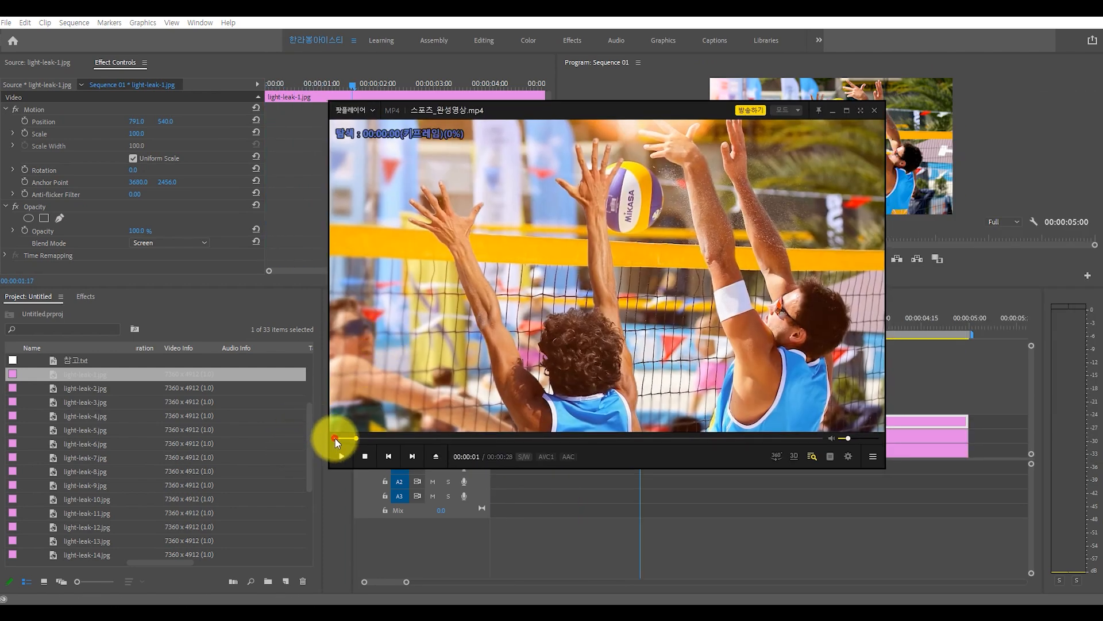
key(space)
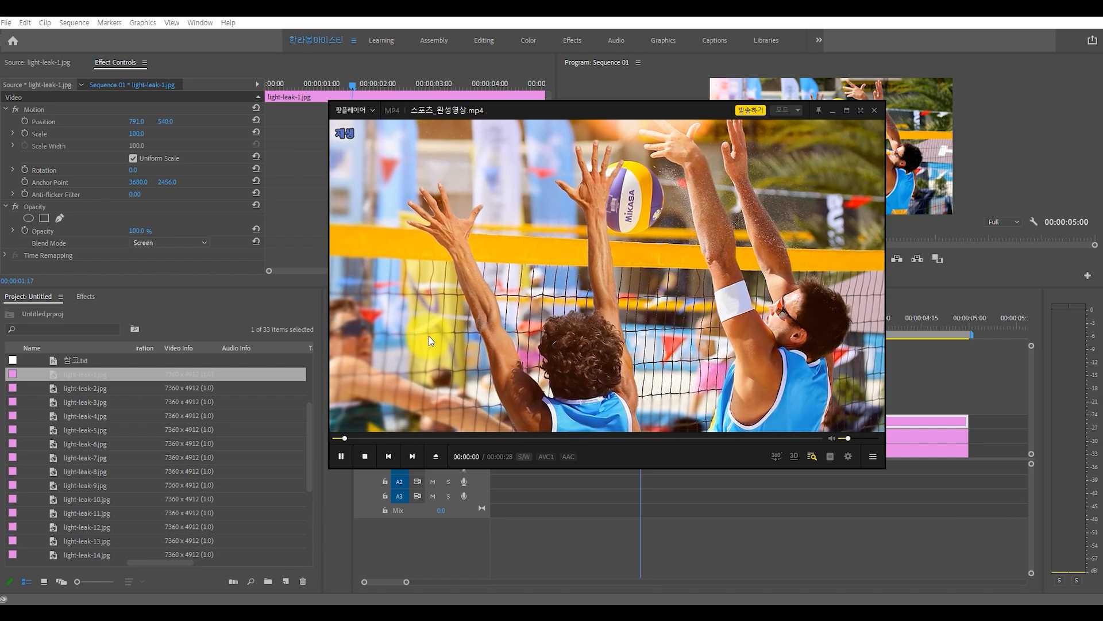
drag(417, 352, 366, 310)
click(319, 400)
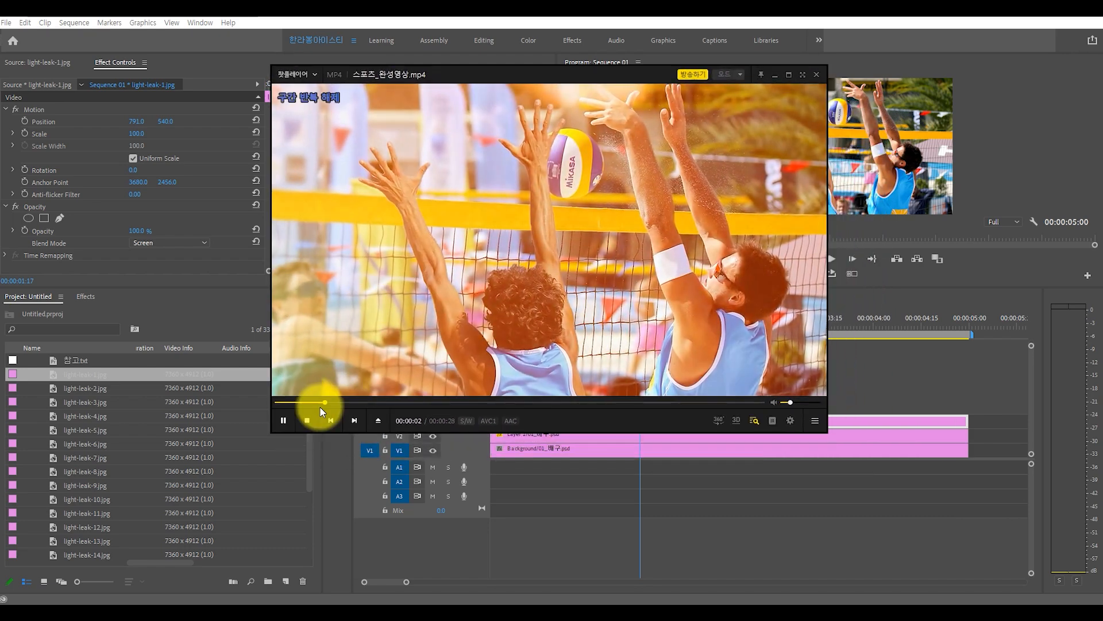
key(Return)
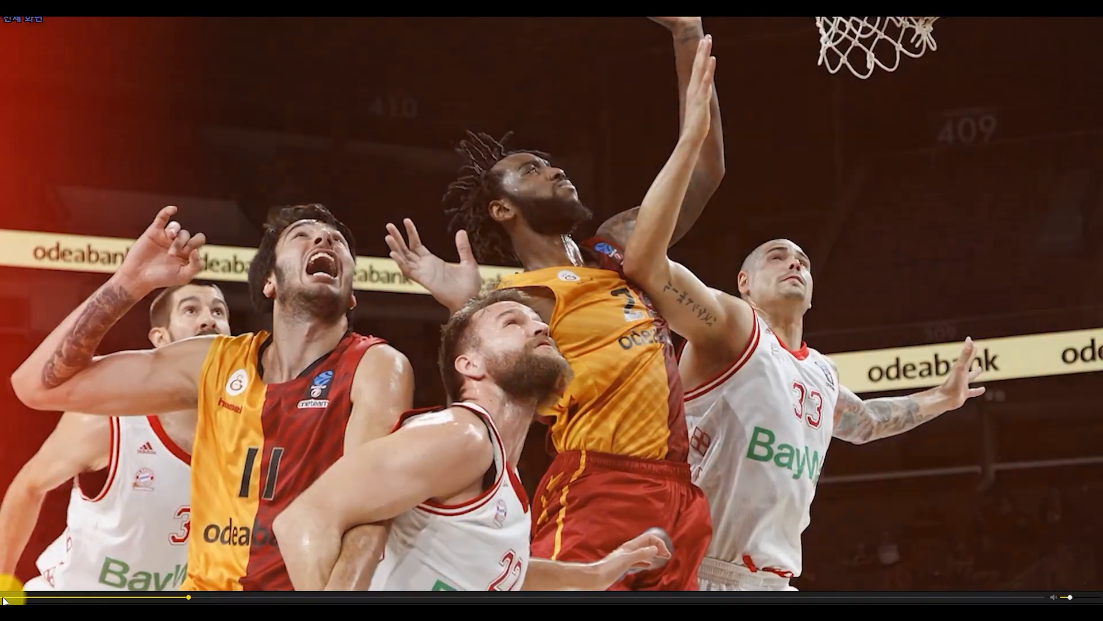
click(3, 599)
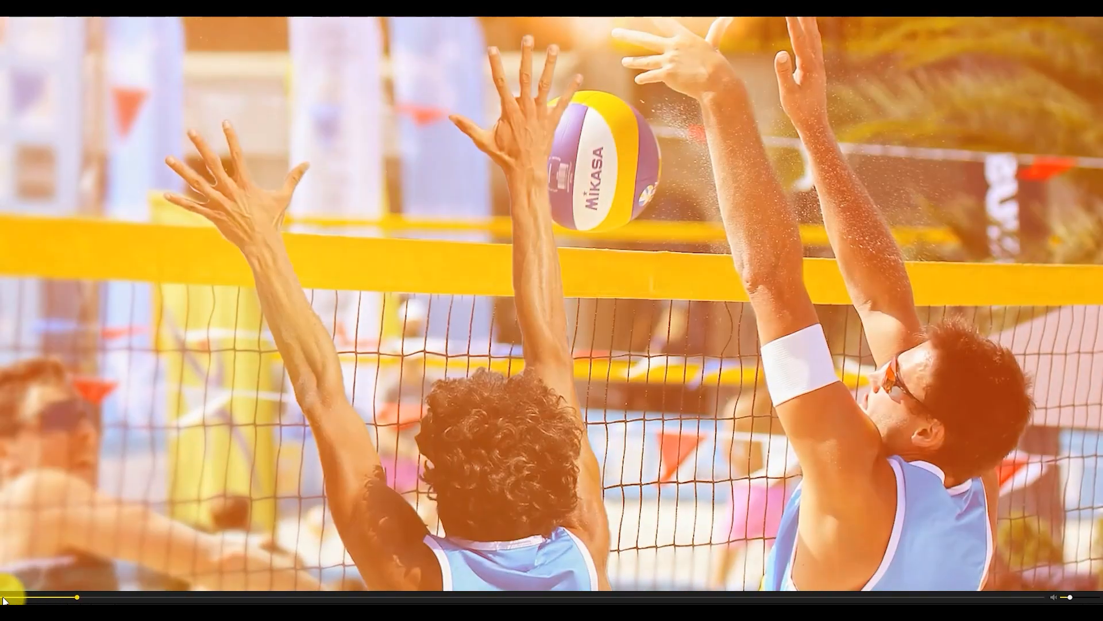
click(22, 561)
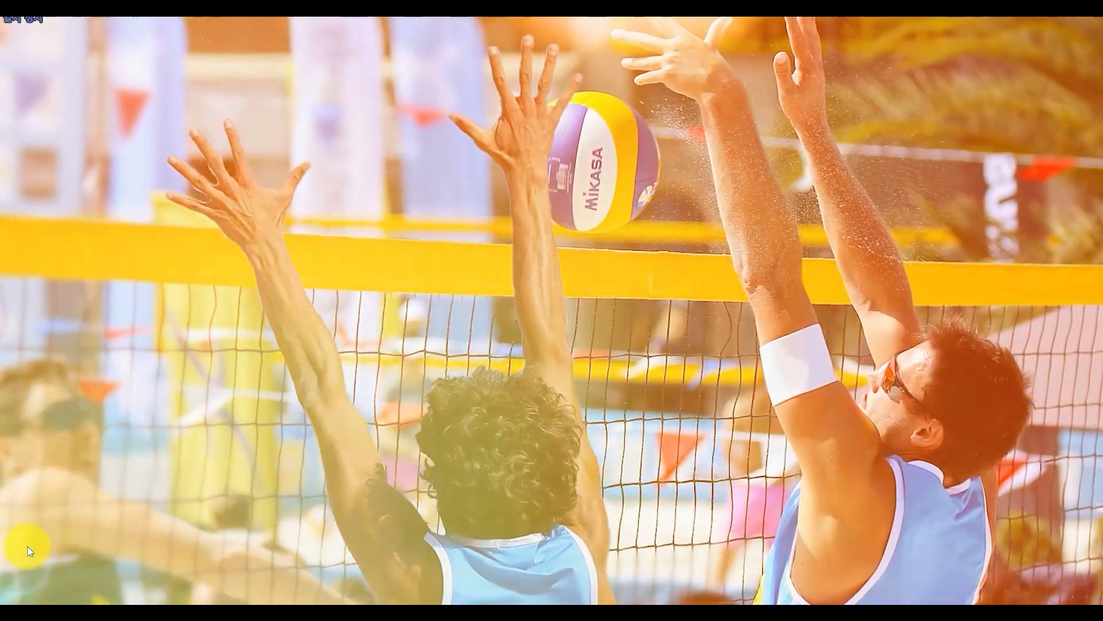
key(1)
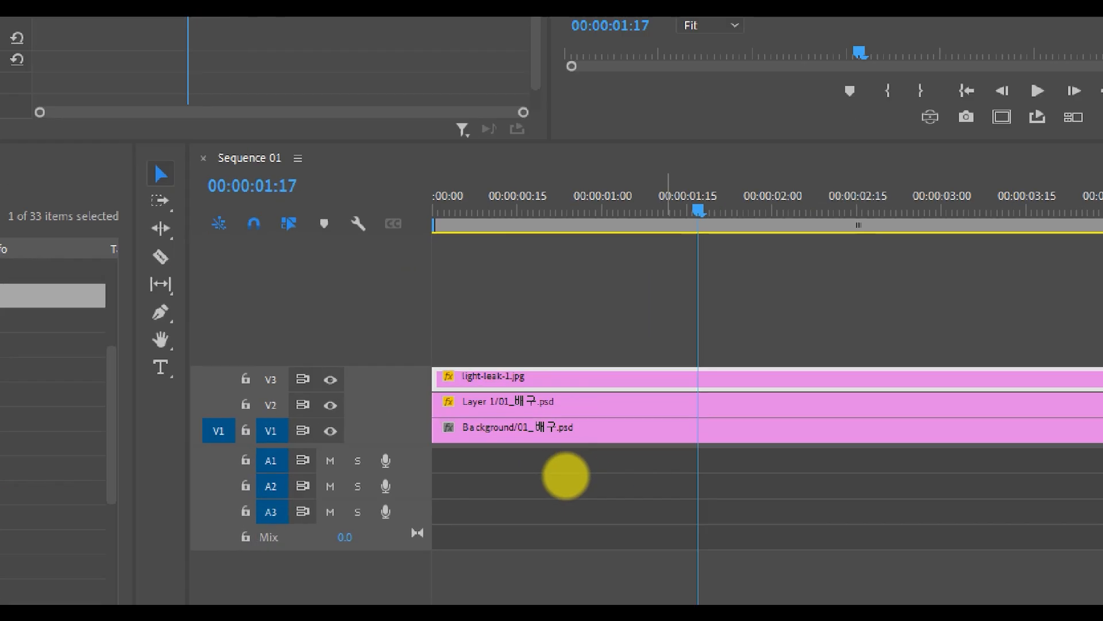
Step: Return to Premiere Pro, deselect the timeline clips, and collapse the image_light Leak source and 01_배구 bins
mouse_move(503, 467)
mouse_down()
mouse_move(502, 378)
mouse_move(456, 440)
mouse_up()
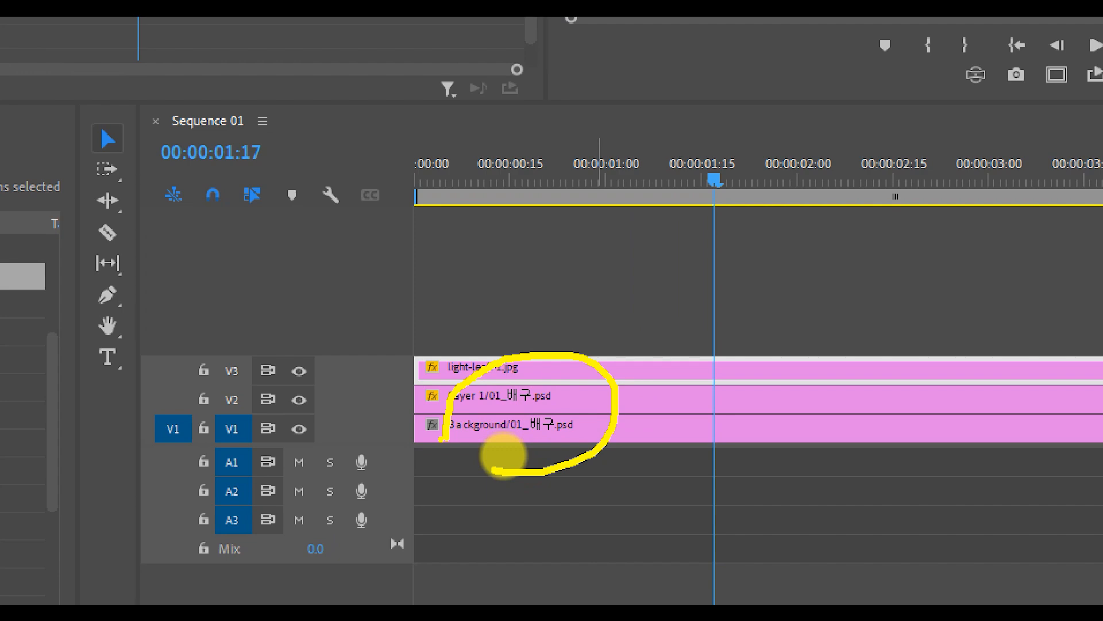
key(Escape)
click(610, 466)
scroll(35, 394, up, 2)
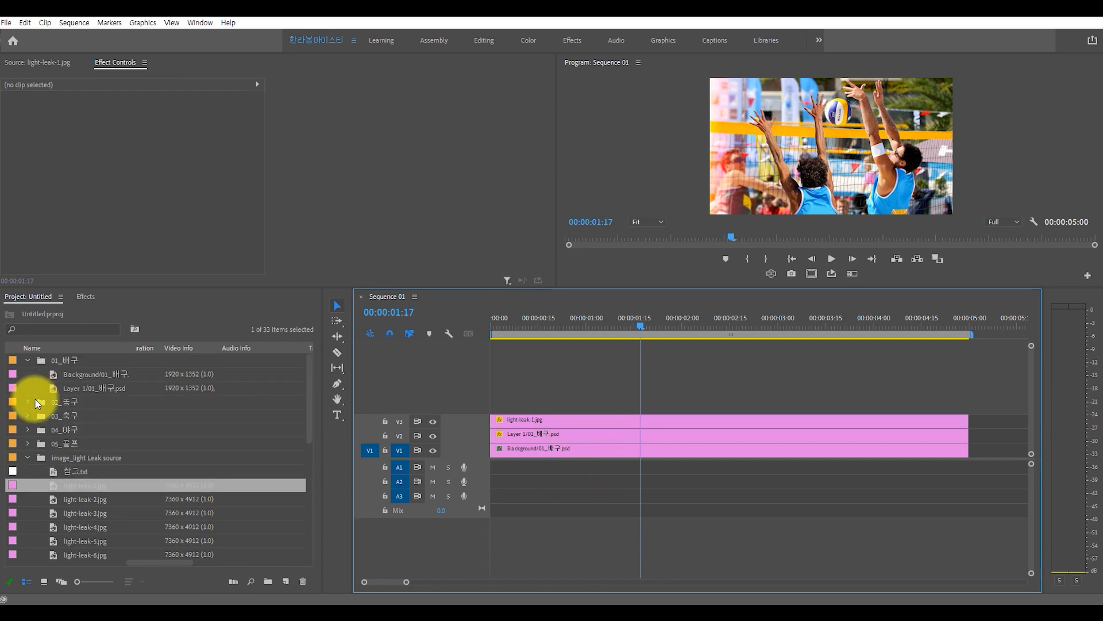
click(27, 457)
click(28, 360)
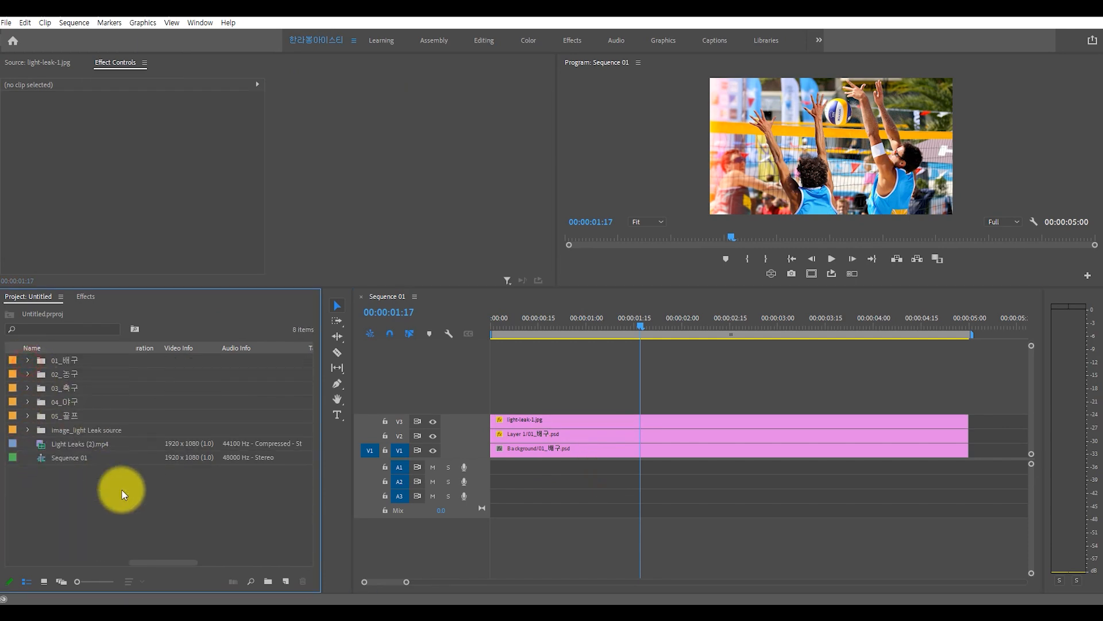
Step: Create an adjustment layer of 1920 x 1080 at 30.00 fps with square pixels
click(282, 580)
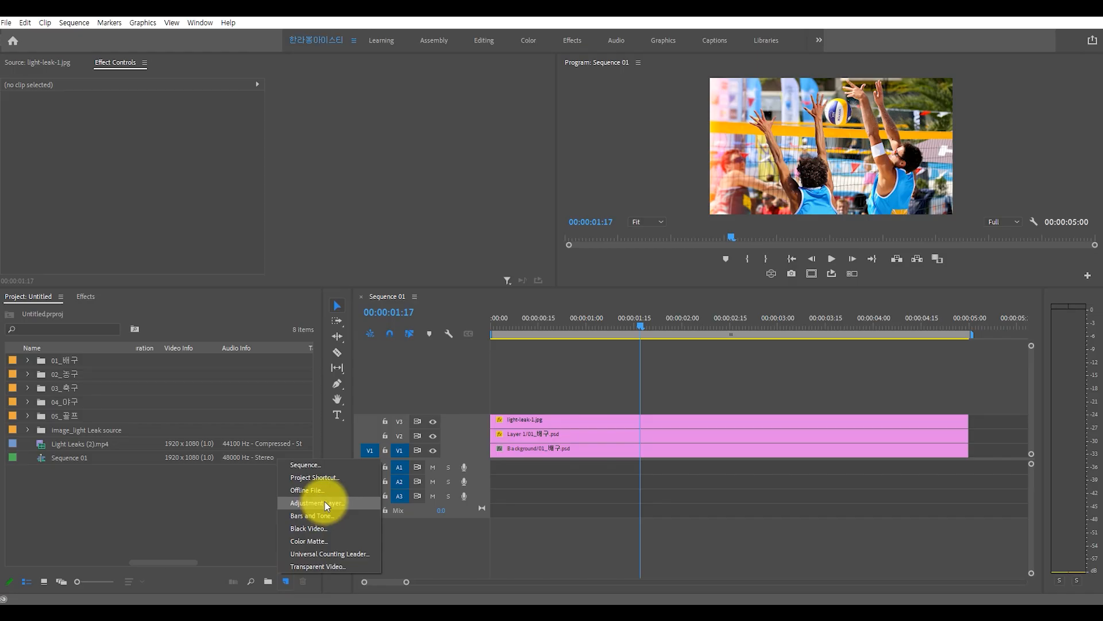
click(325, 501)
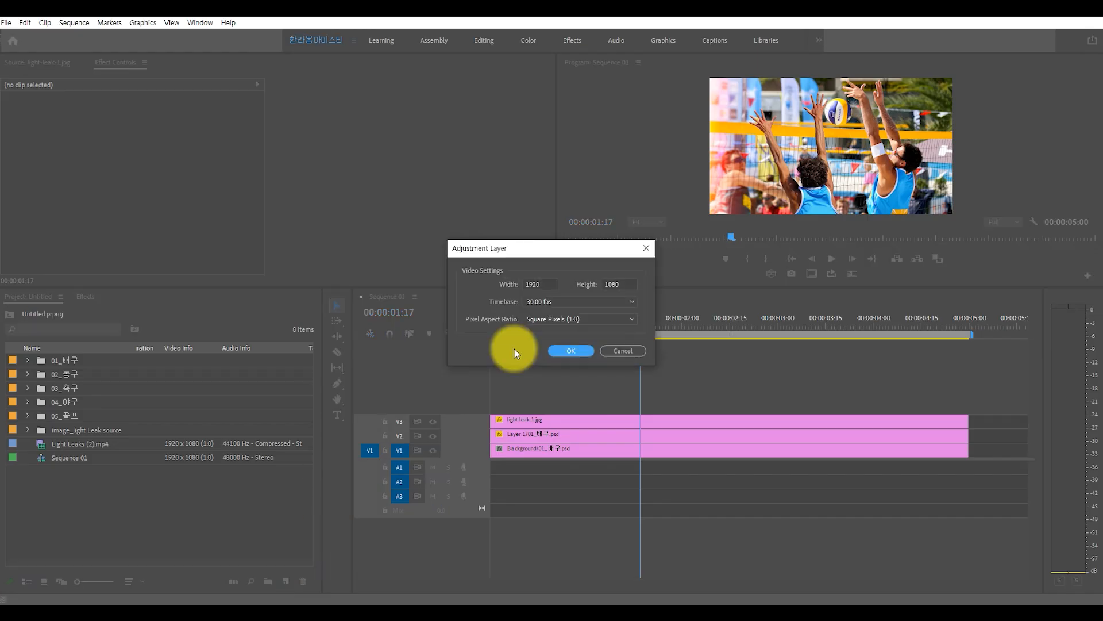
click(569, 350)
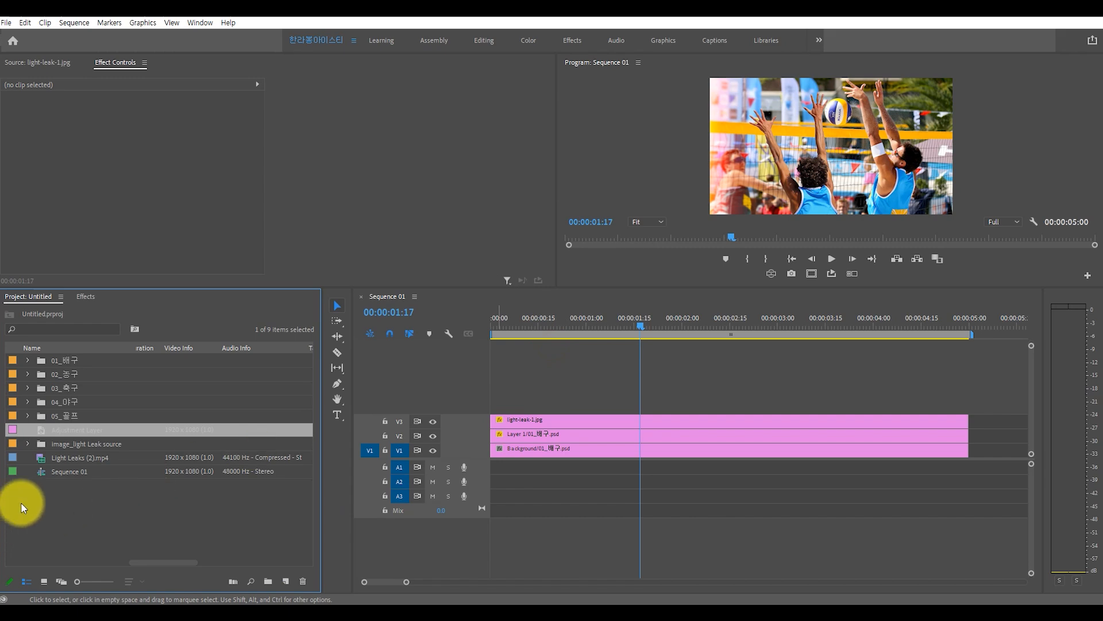
Step: Place the Adjustment Layer on track V4 above the light-leak-1.jpg clip, spanning the same length as the clips below
click(39, 494)
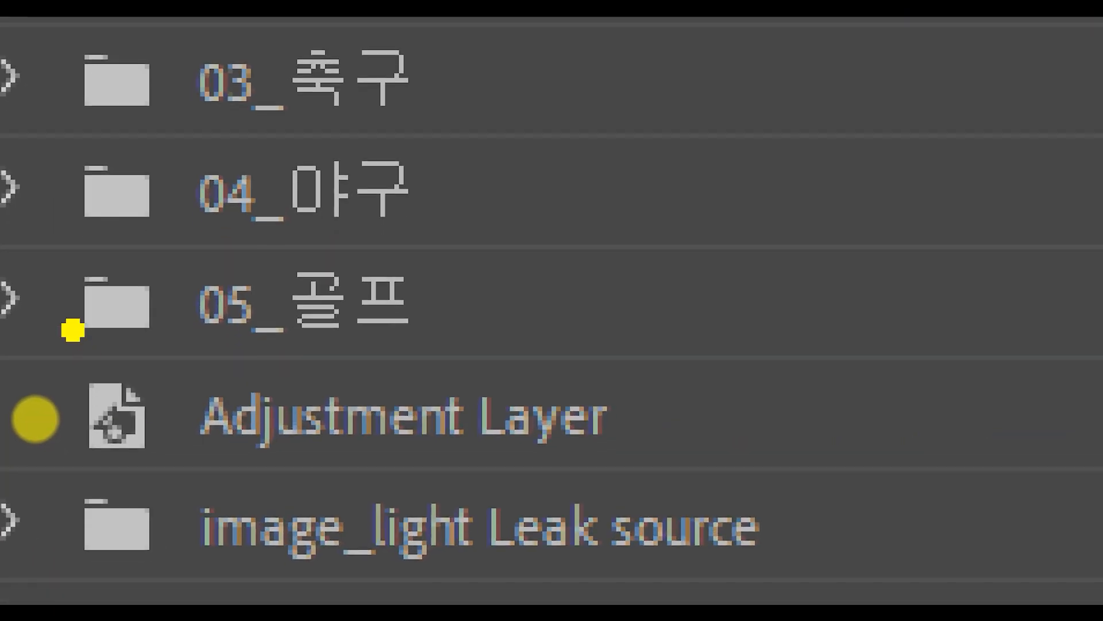
click(32, 430)
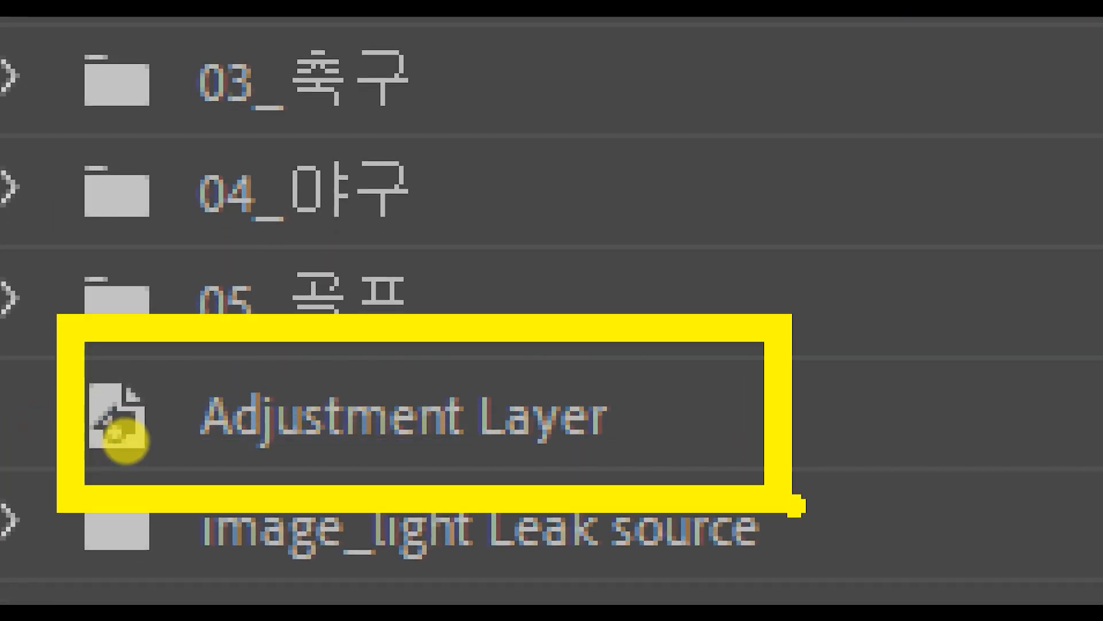
drag(90, 428, 505, 377)
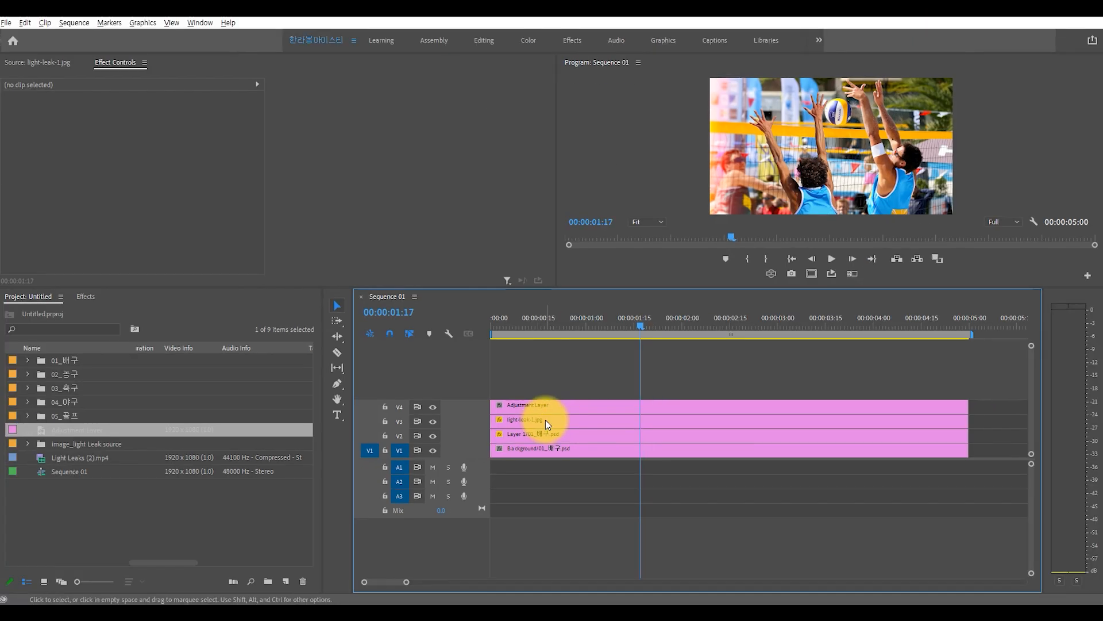
scroll(460, 301, down, 1)
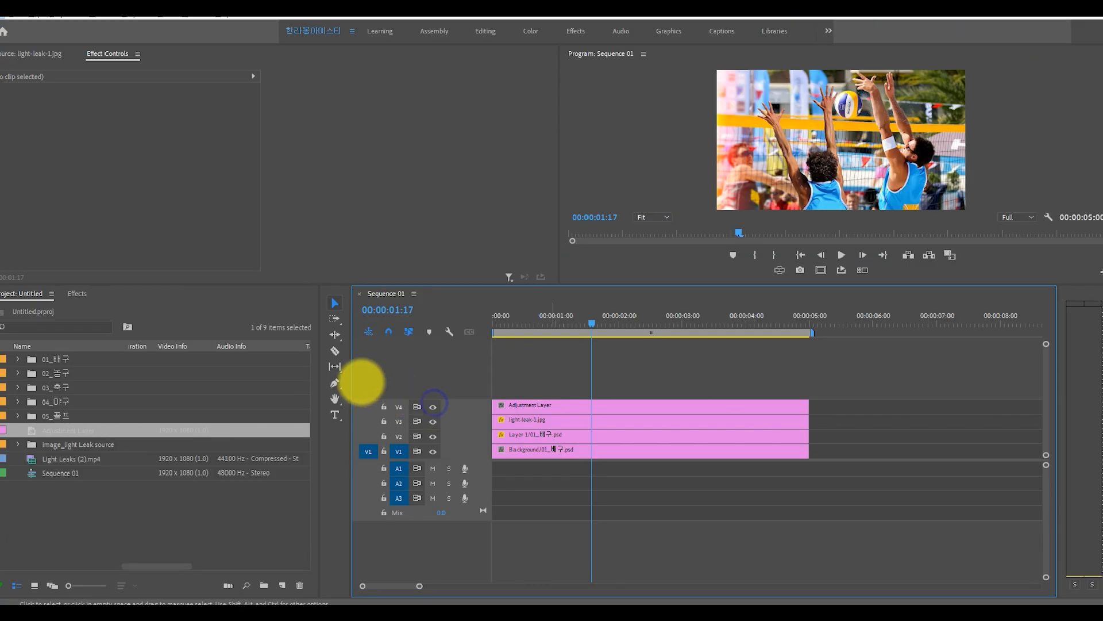
Step: Find the Distort Transform video effect and apply it to the Adjustment Layer clip on track V4
click(88, 296)
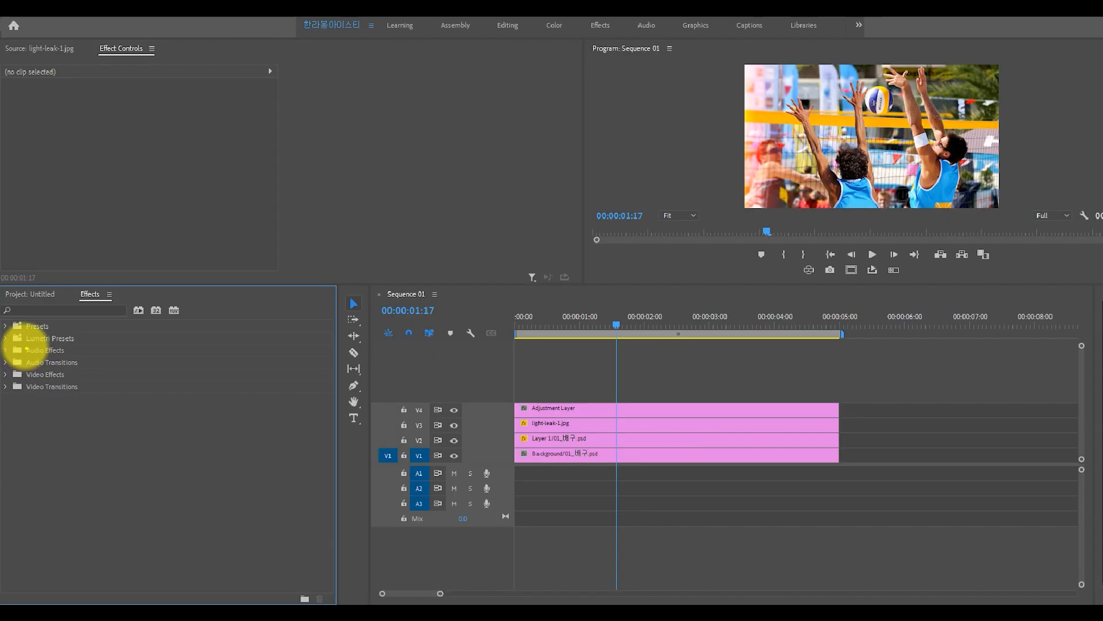
text(tra)
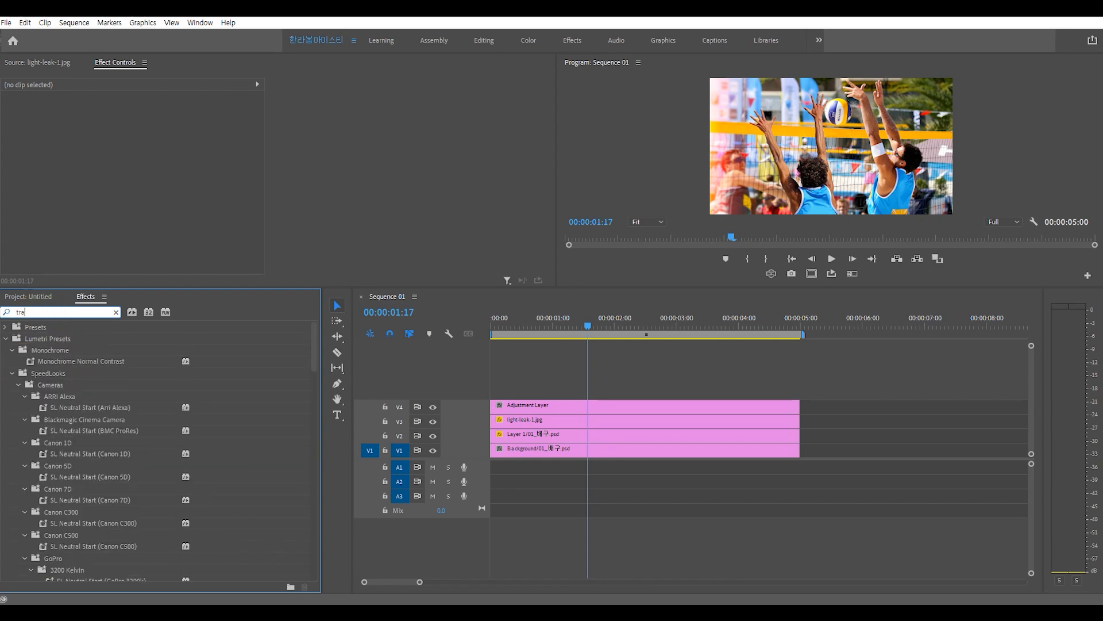
text(nsf)
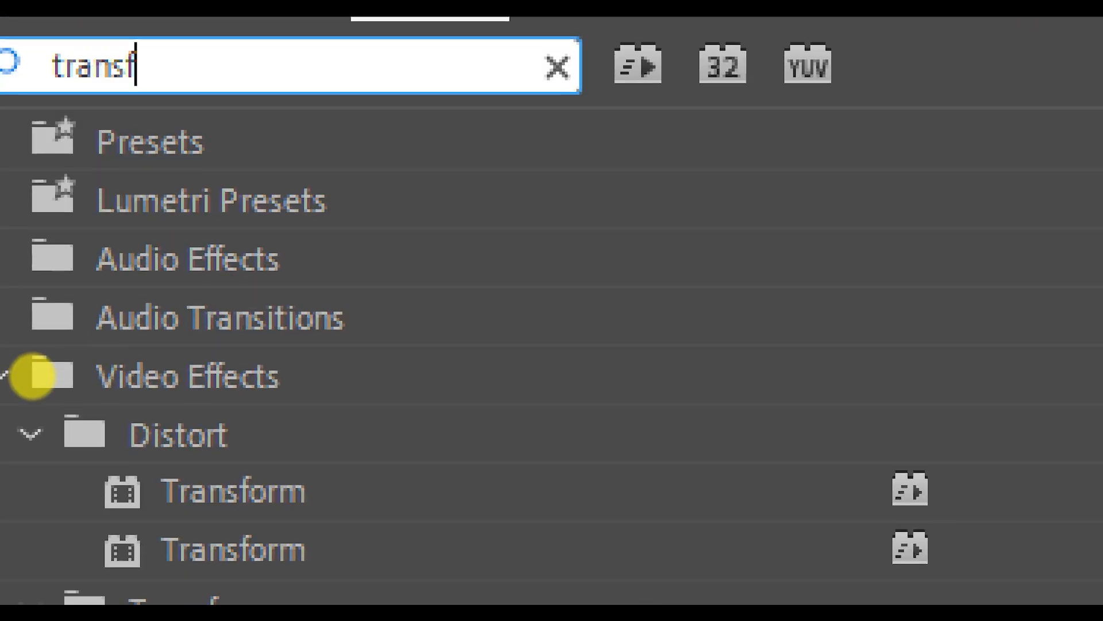
click(95, 477)
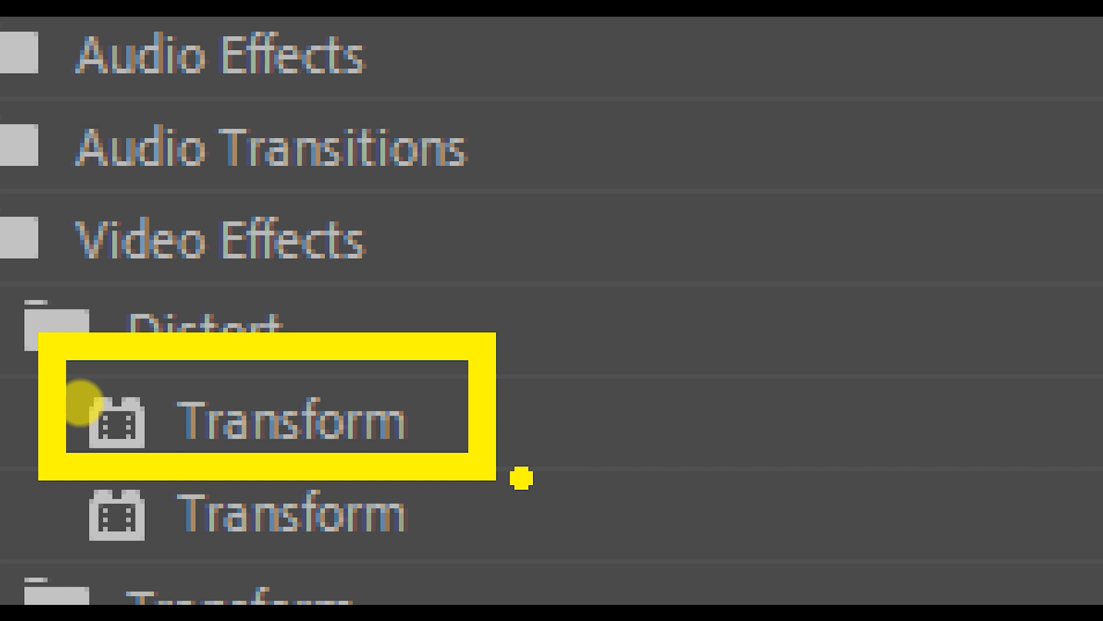
drag(360, 417, 550, 405)
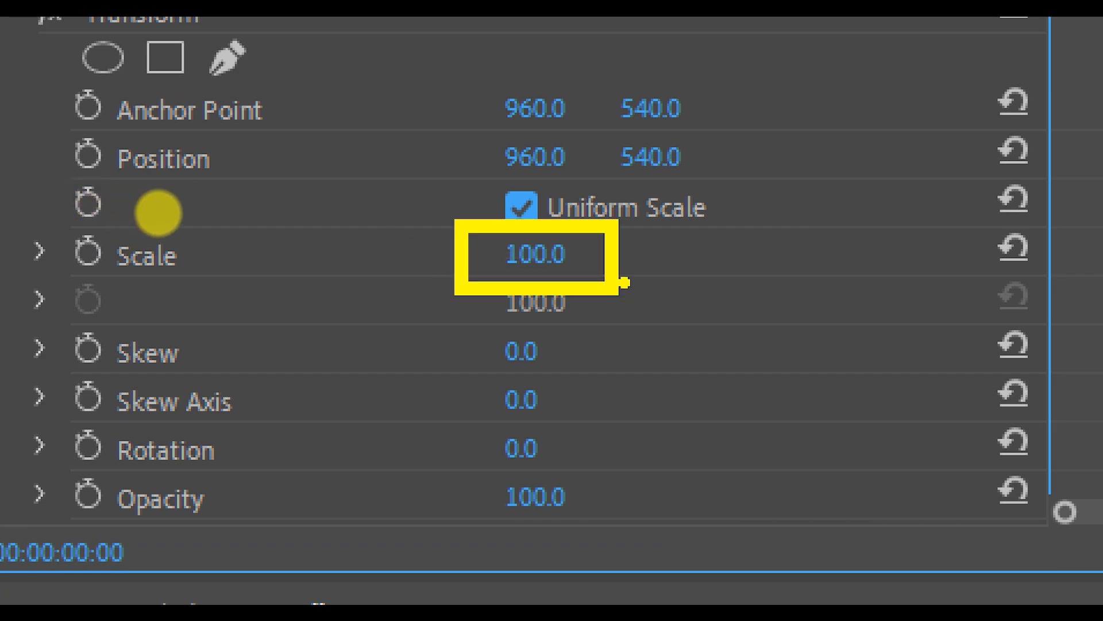
Step: Keyframe the adjustment layer's Transform scale from 120 at the clip start to 110 at 00:00:04:29, and preview the result
click(569, 252)
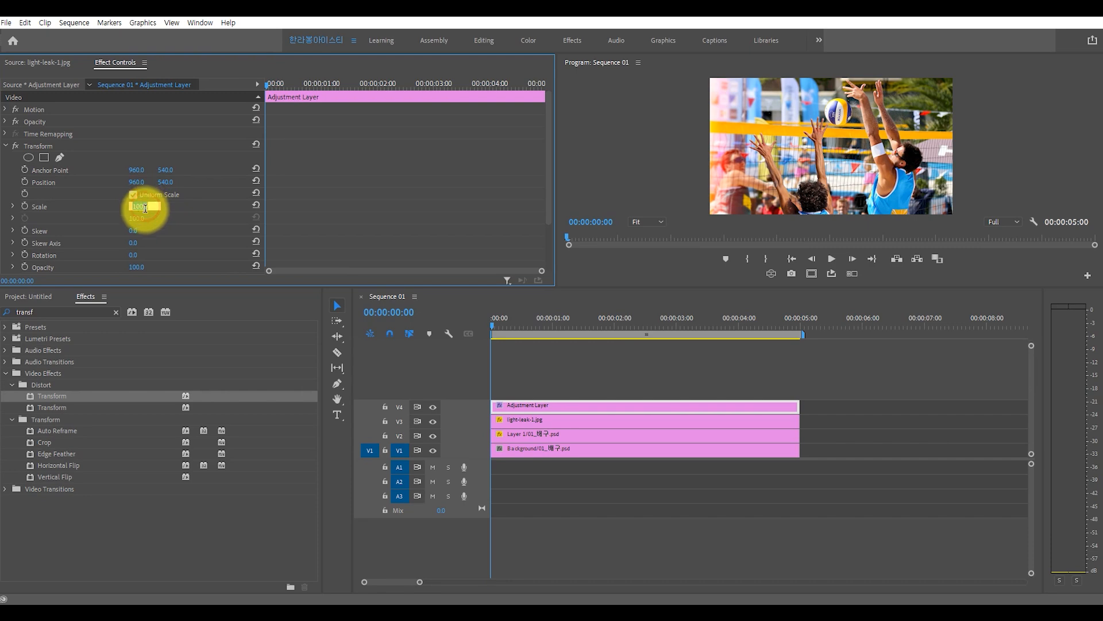
text(120)
key(Return)
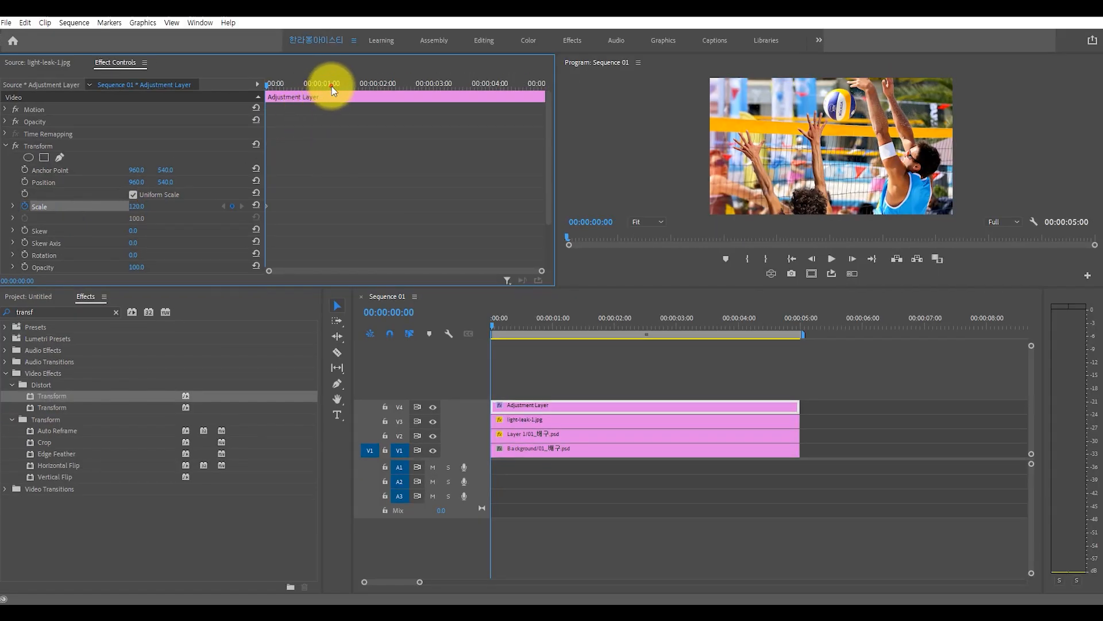
drag(332, 86, 543, 78)
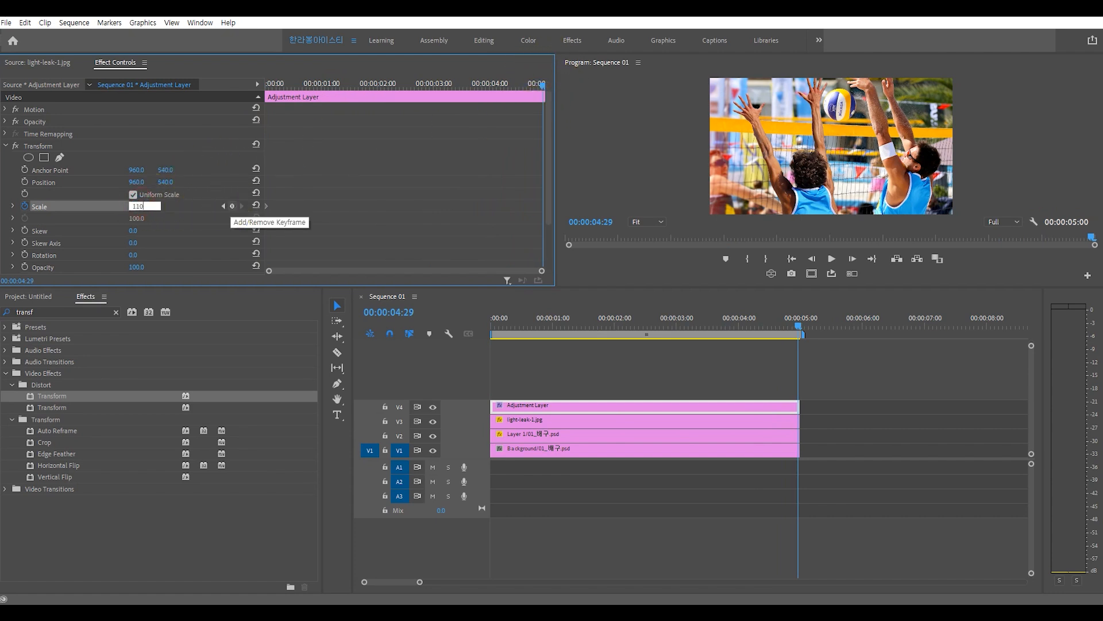
click(232, 206)
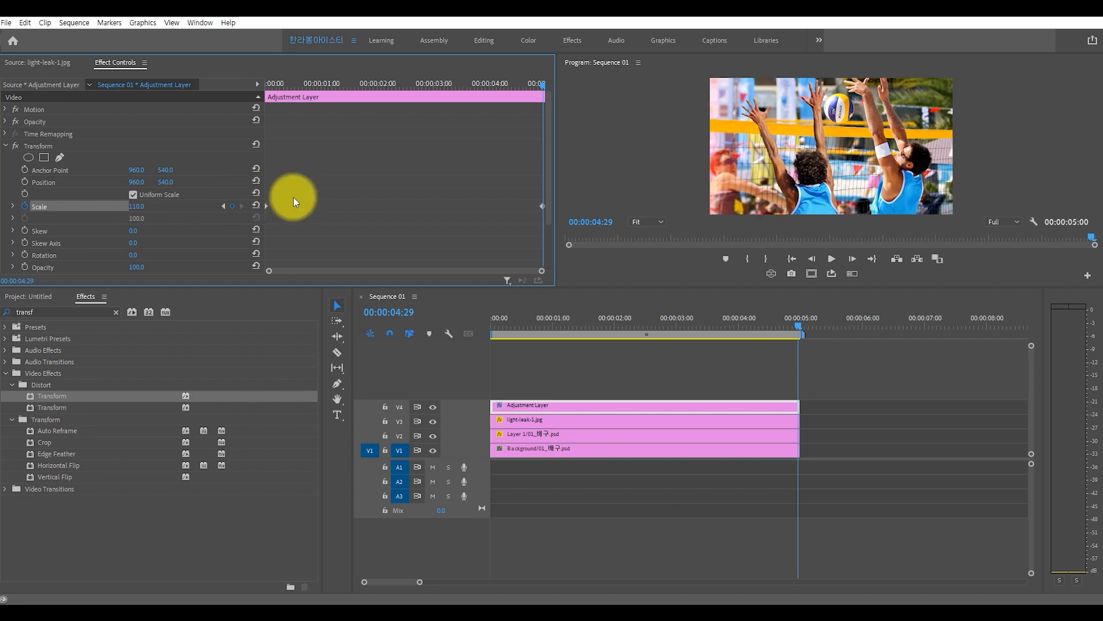
key(space)
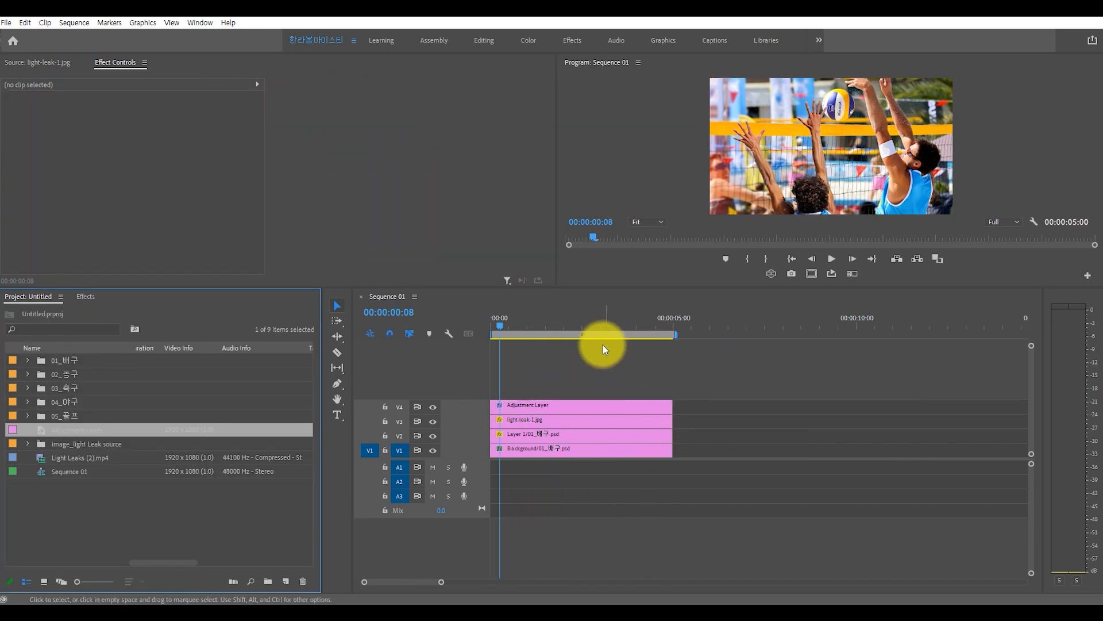
click(634, 325)
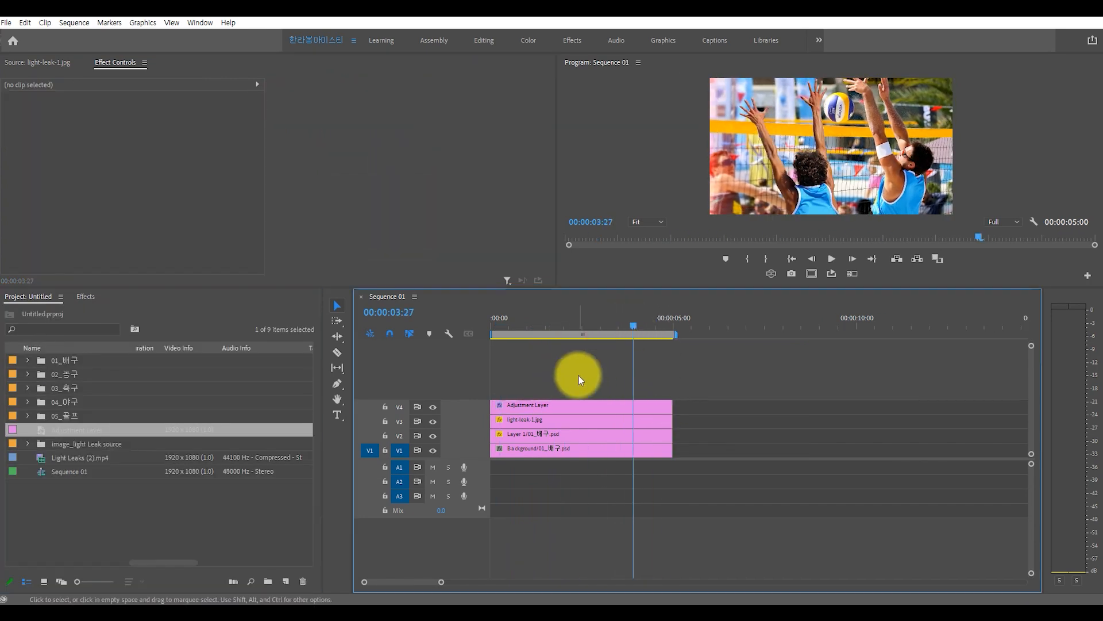
Step: Expand the 02_농구 bin and place Background/02_농구.psd on track V1 directly after the volleyball background
click(28, 374)
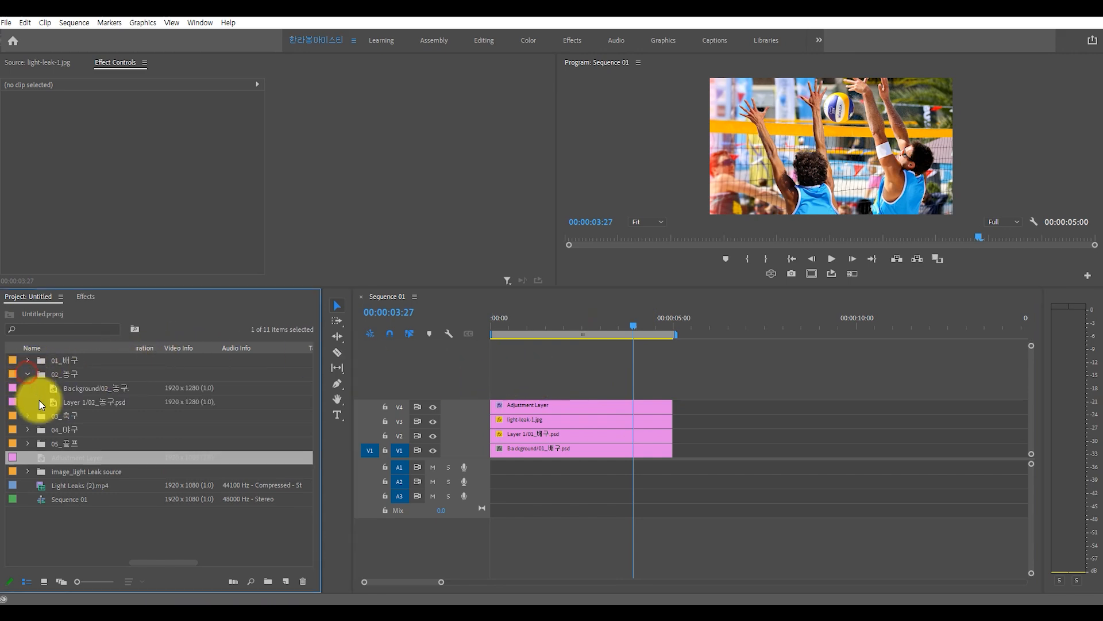
click(69, 374)
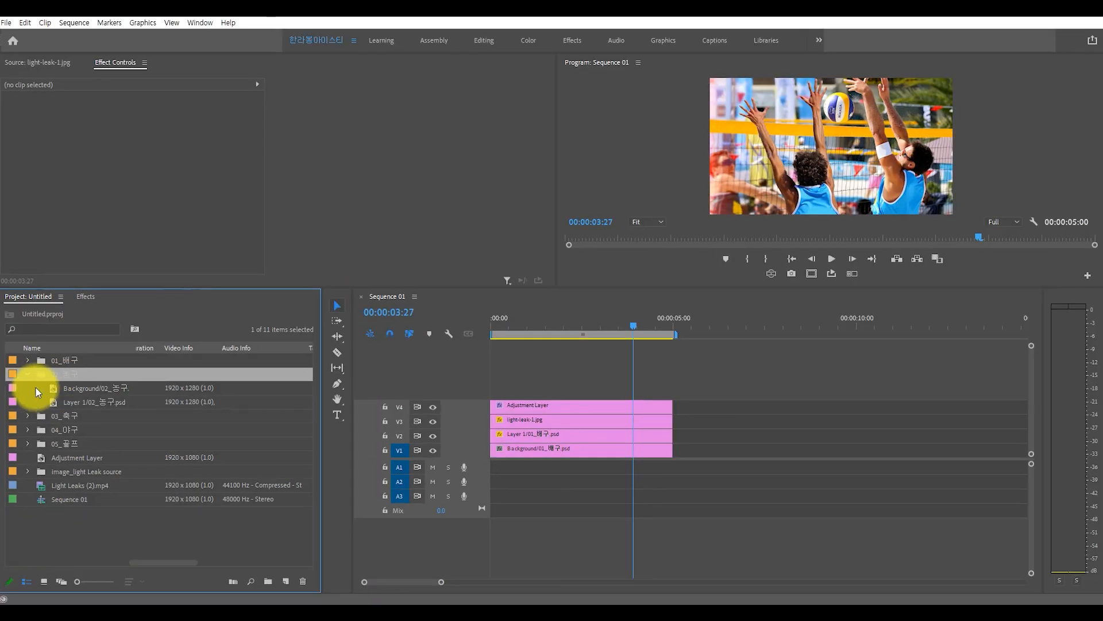
double_click(52, 389)
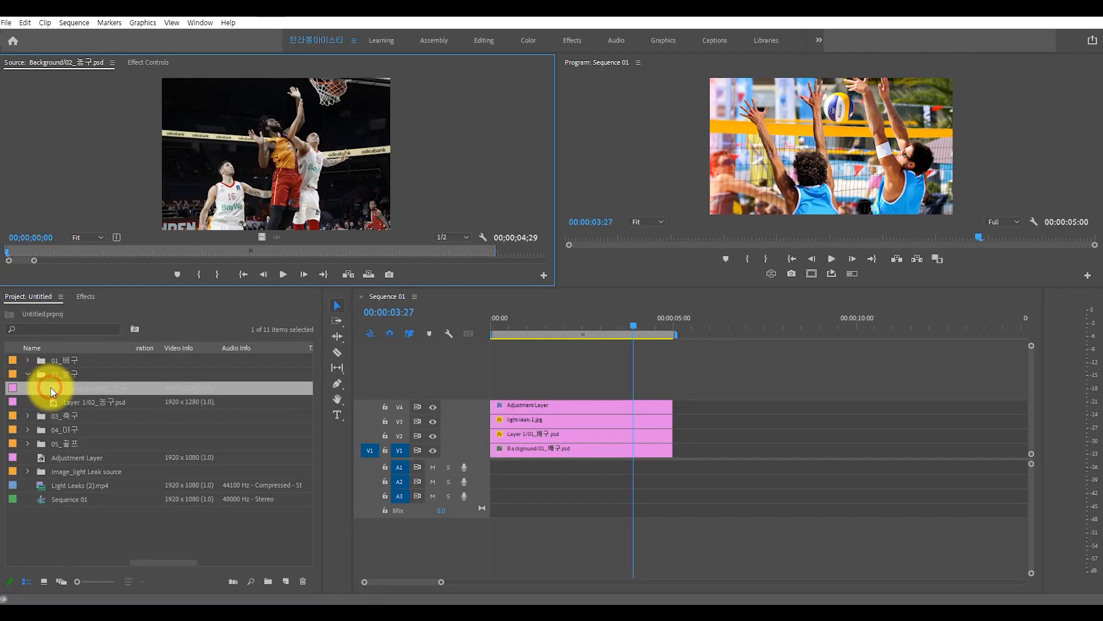
drag(54, 388, 694, 447)
click(712, 319)
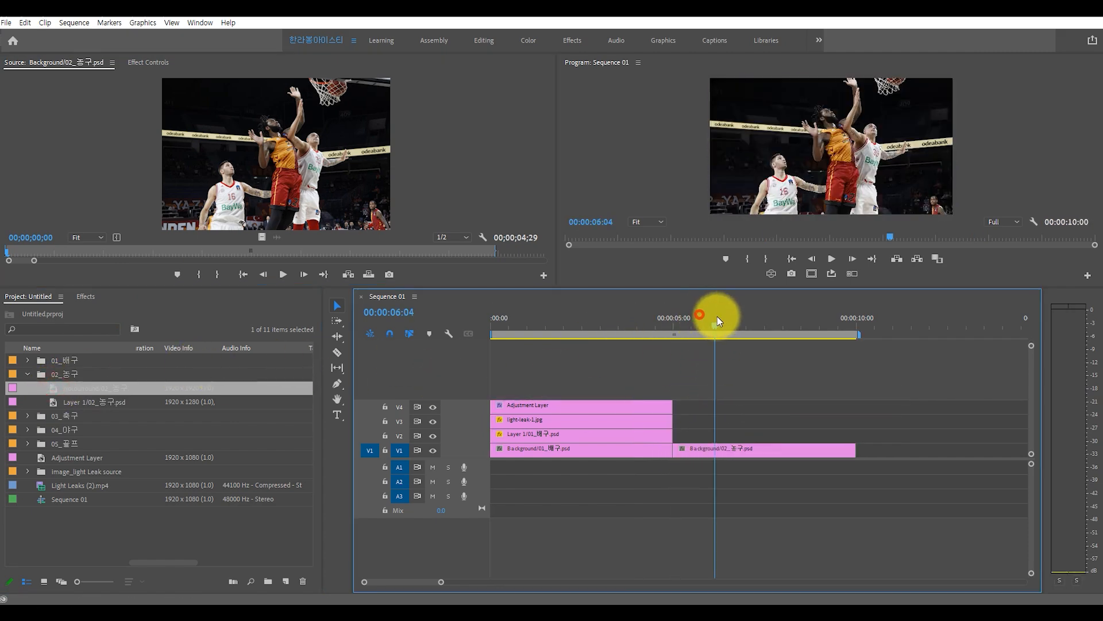
Step: Place Layer 1/02_농구.psd on V2 above the basketball background, and briefly hide track V1 to check the cut-out players
click(103, 402)
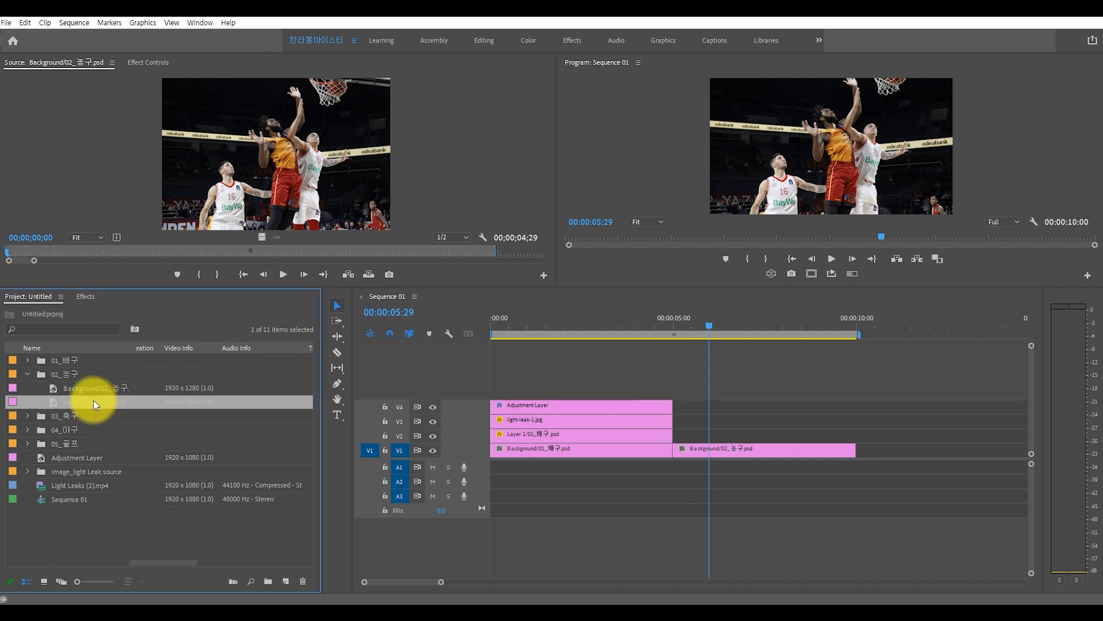
drag(722, 281, 679, 442)
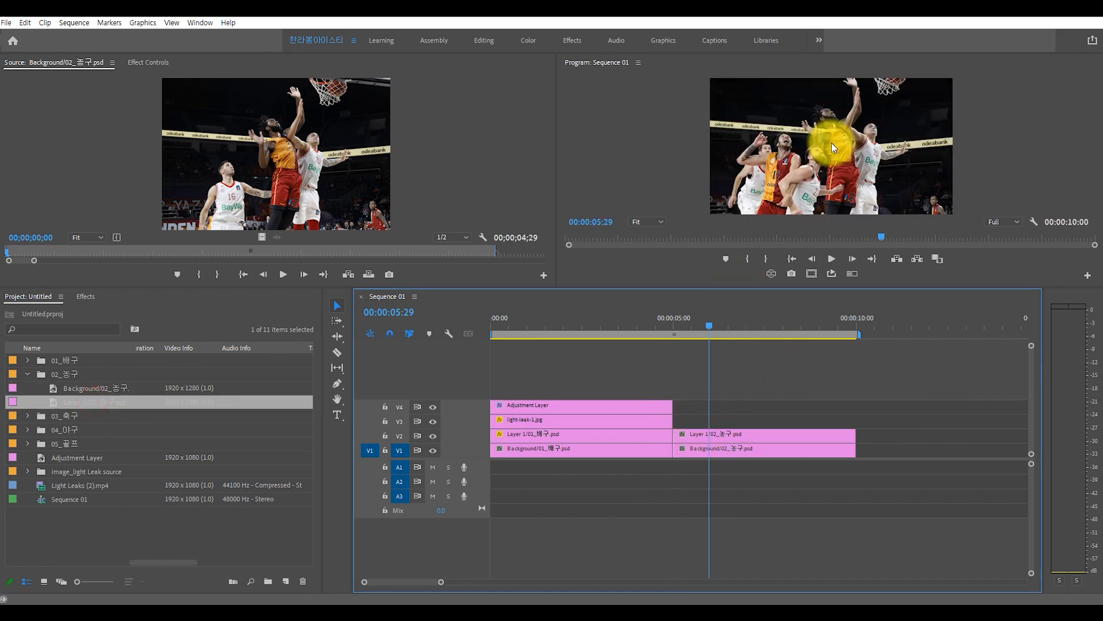
click(433, 450)
click(763, 166)
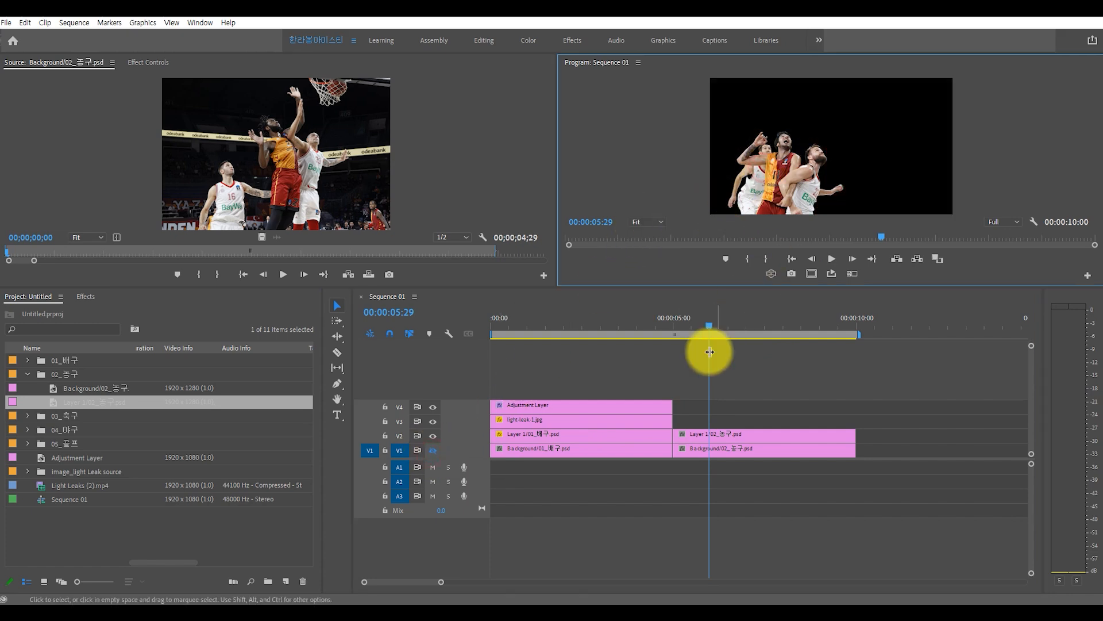
click(435, 451)
Step: Animate the Layer 1/02_농구.psd clip's position from its start to about 1149, 425 at 00:00:09:28, and enlarge its scale to 134
click(793, 184)
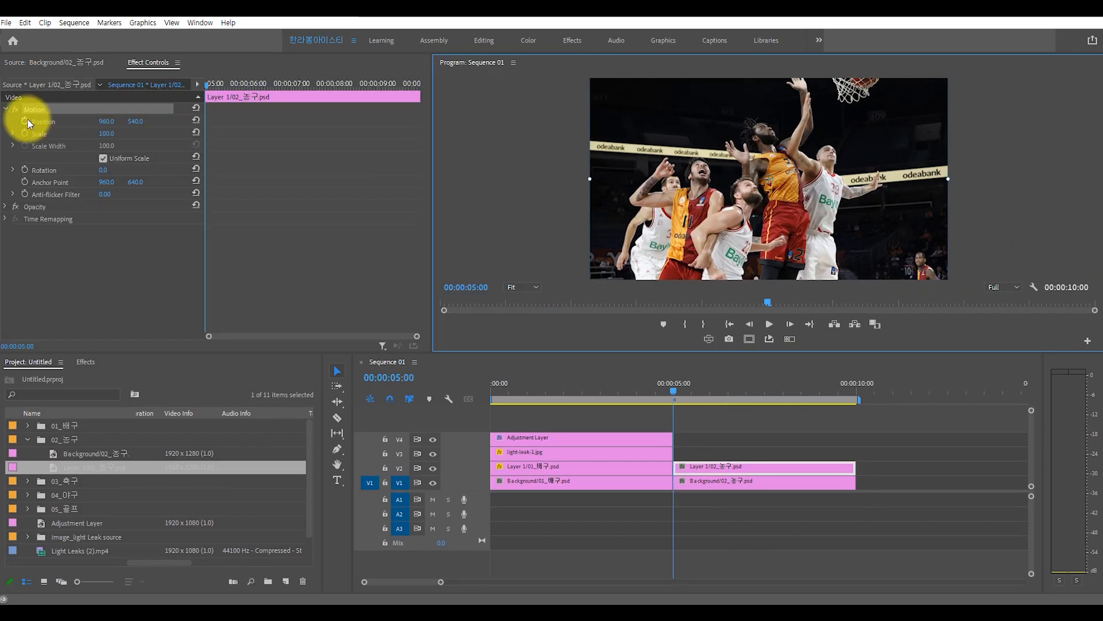
click(27, 122)
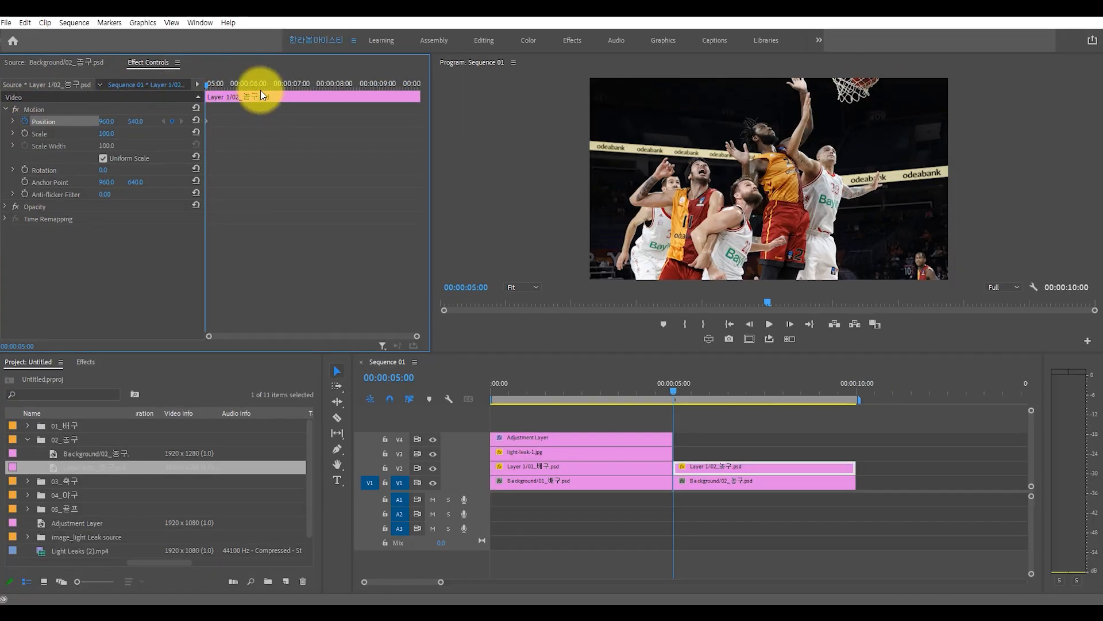
drag(371, 84, 419, 80)
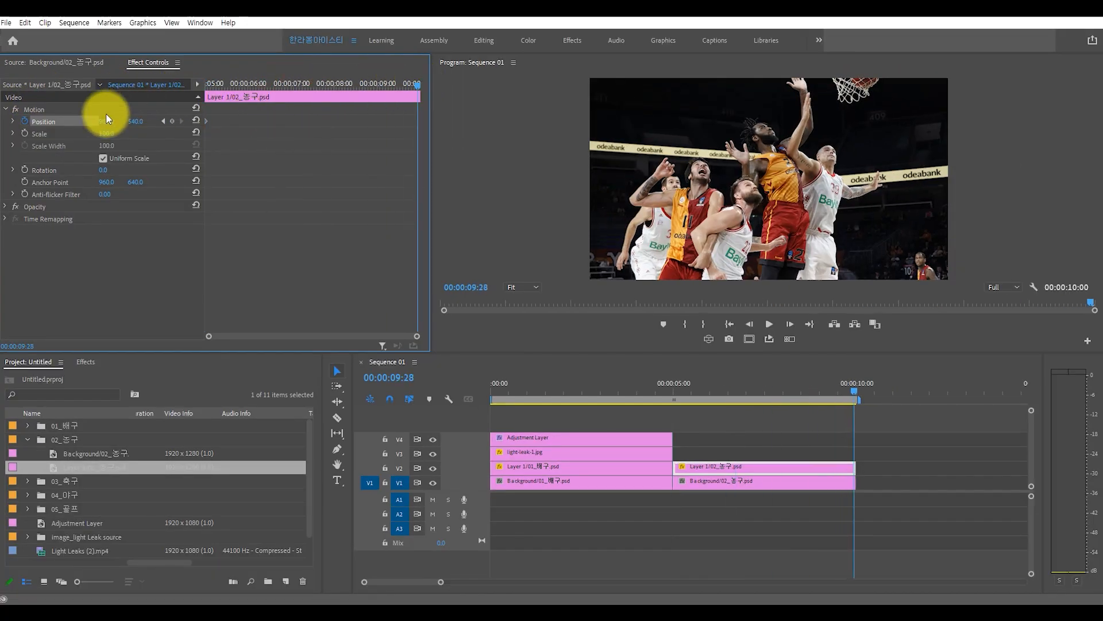
drag(136, 122, 525, 197)
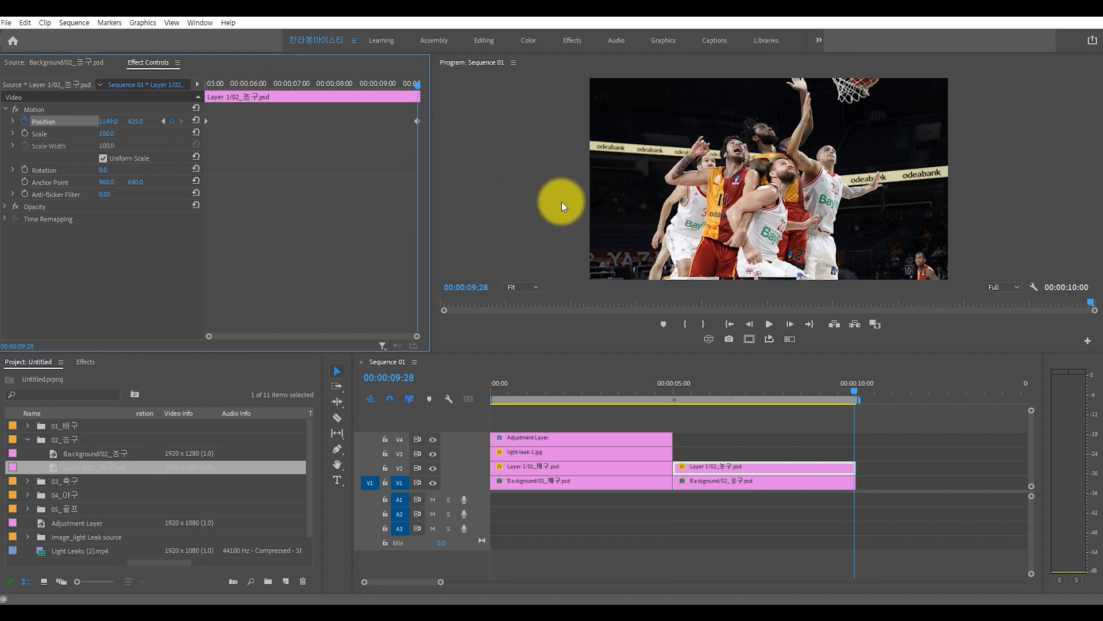
drag(109, 135, 129, 134)
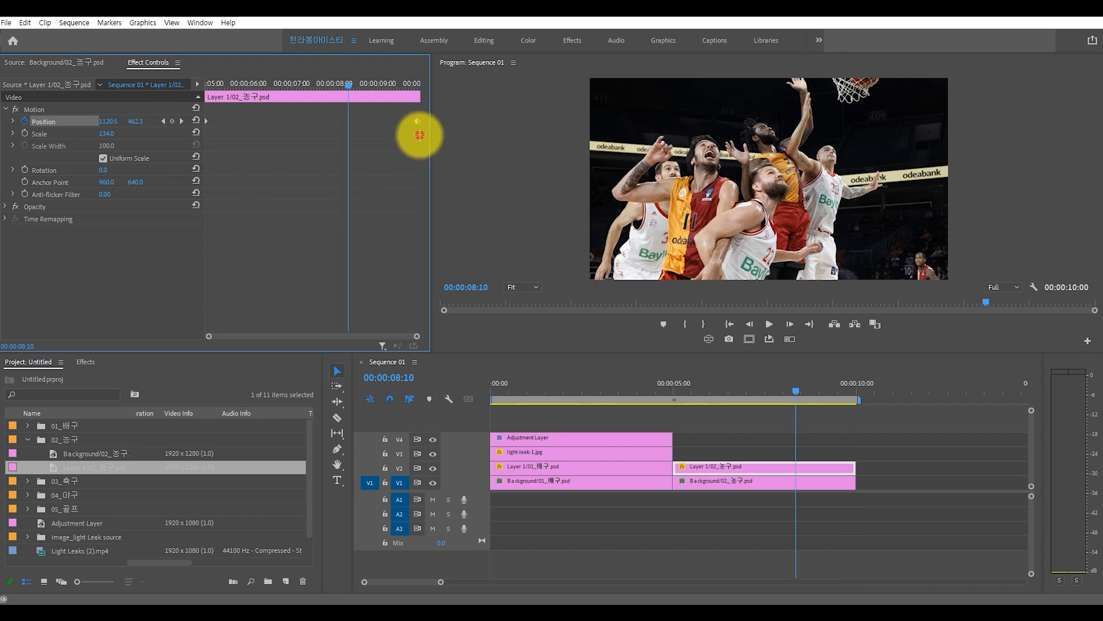
Step: Set the temporal interpolation of both Position keyframes on the basketball players clip to Bezier
drag(420, 135, 218, 107)
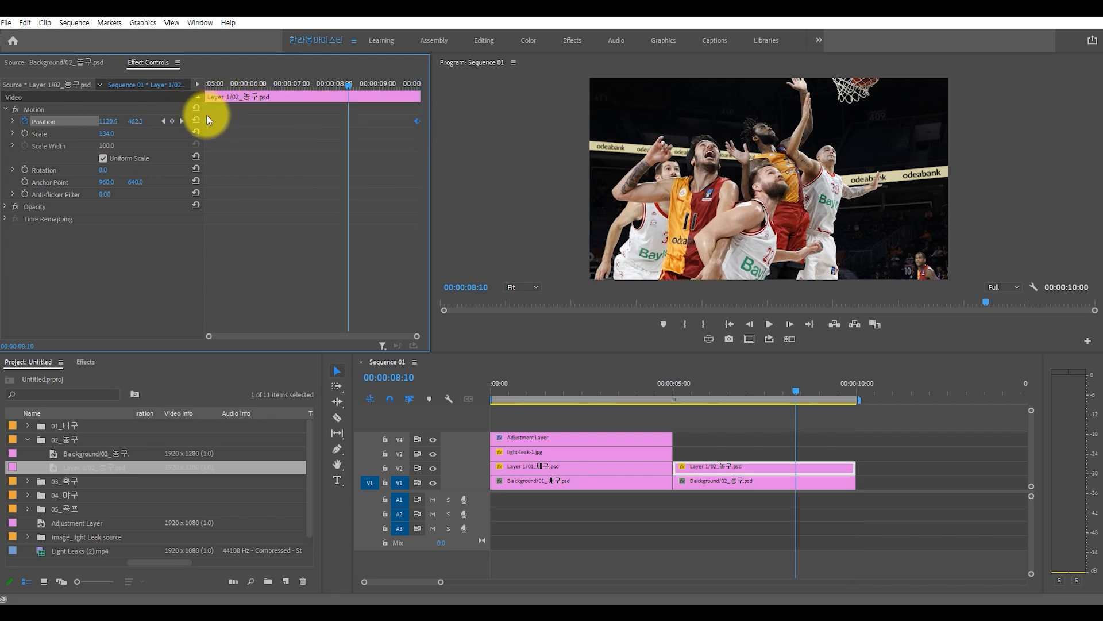
right_click(207, 123)
mouse_move(259, 221)
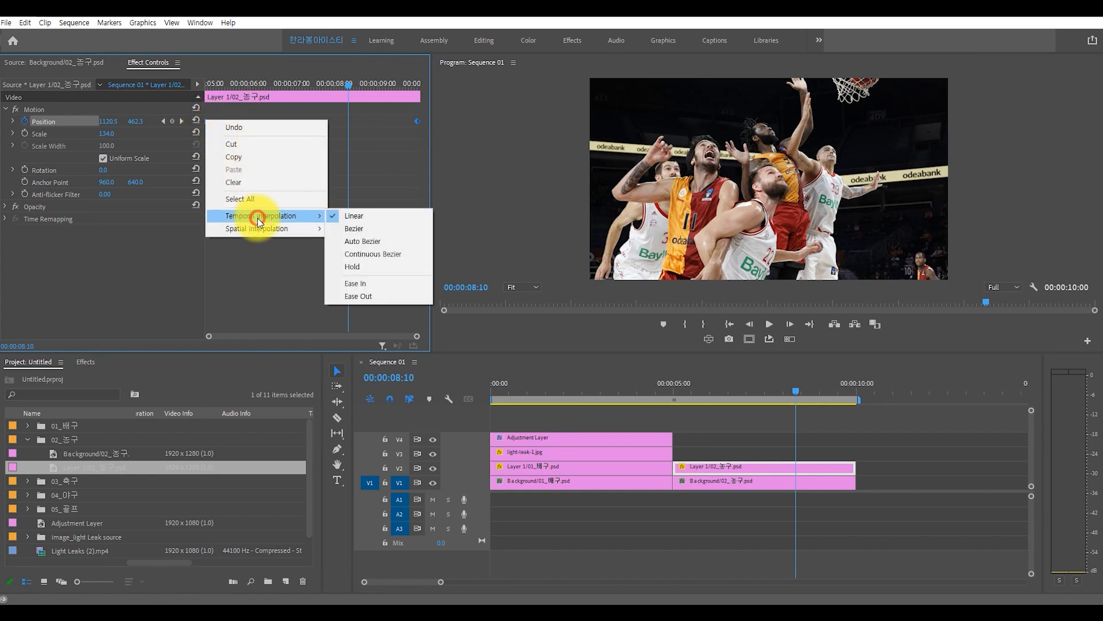
click(352, 228)
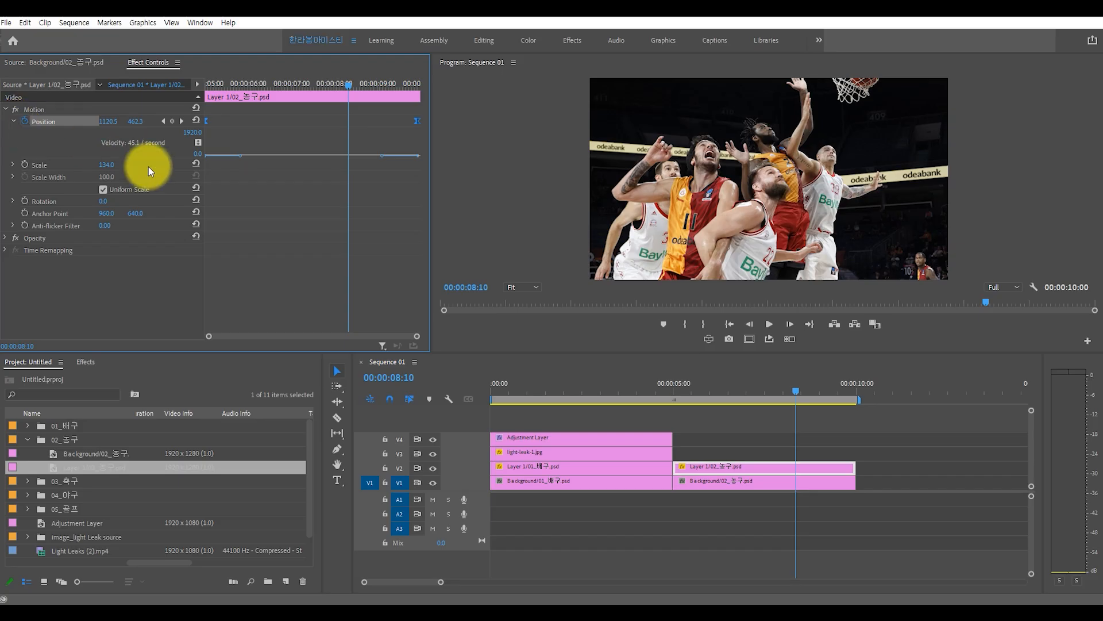
Step: Enlarge the Position velocity graph and set its upper limit to 50
drag(212, 157, 216, 229)
drag(192, 134, 126, 134)
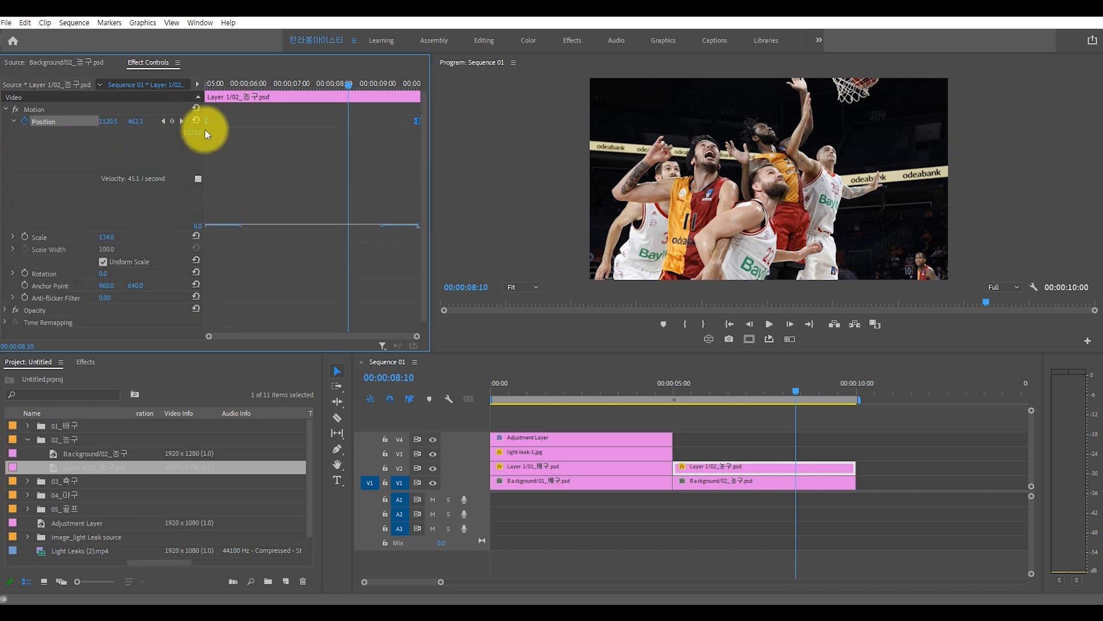
key(Return)
text(500)
key(Return)
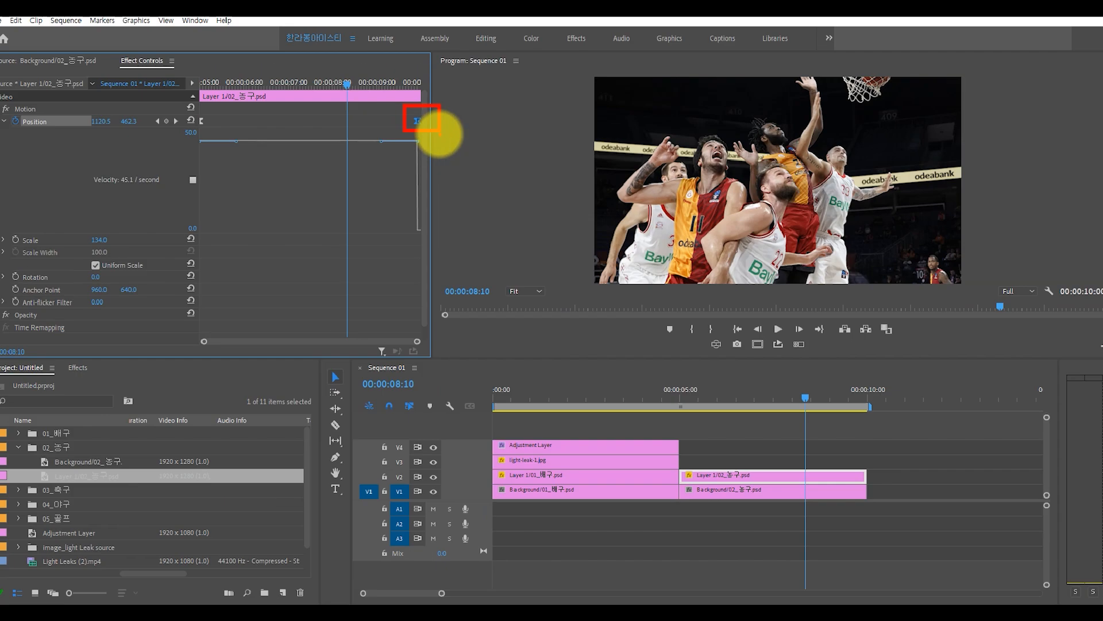
Step: Reshape the Position velocity curve to start fast and ease out slowly, and restore the graph's automatic range
drag(381, 140, 236, 232)
click(241, 140)
drag(243, 142, 212, 144)
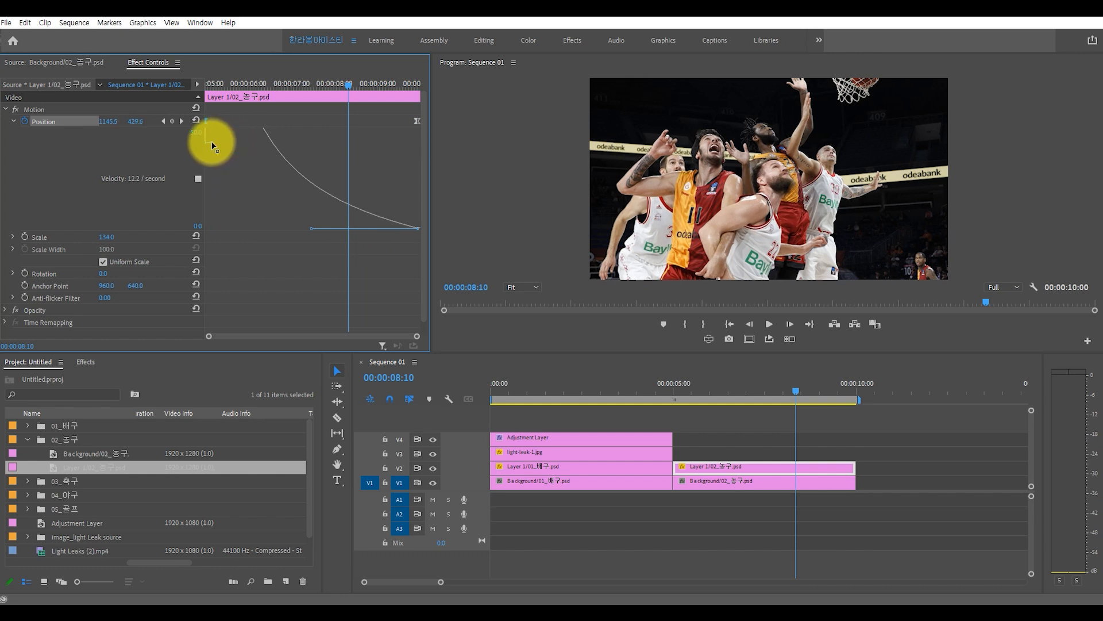
click(200, 176)
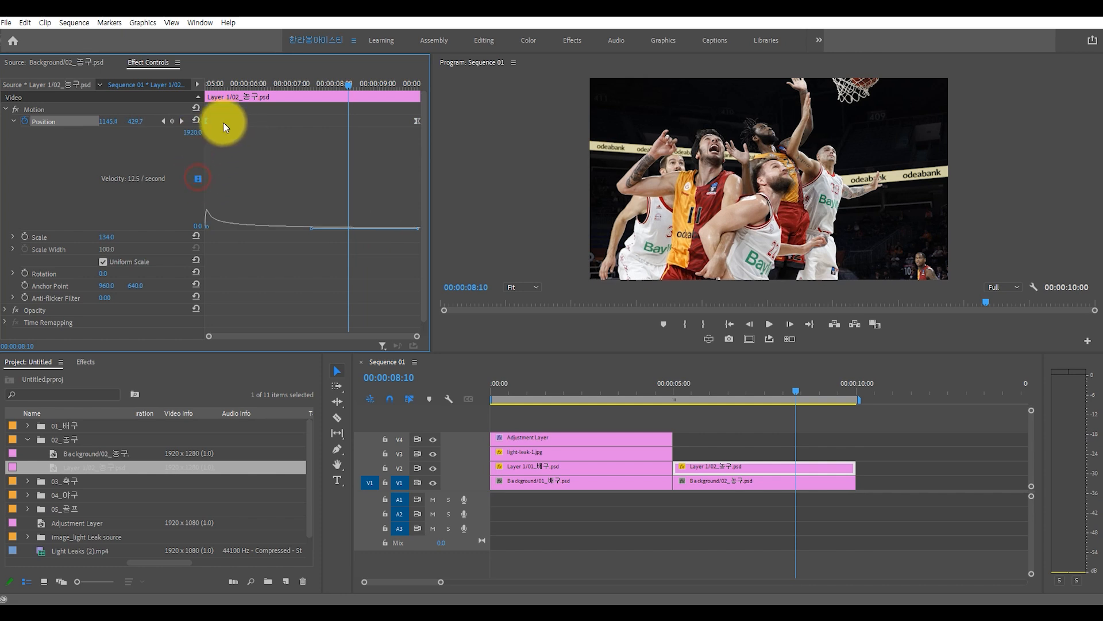
Step: Play the basketball clip from its start to check the eased movement of the cut-out players
drag(232, 87, 196, 85)
key(space)
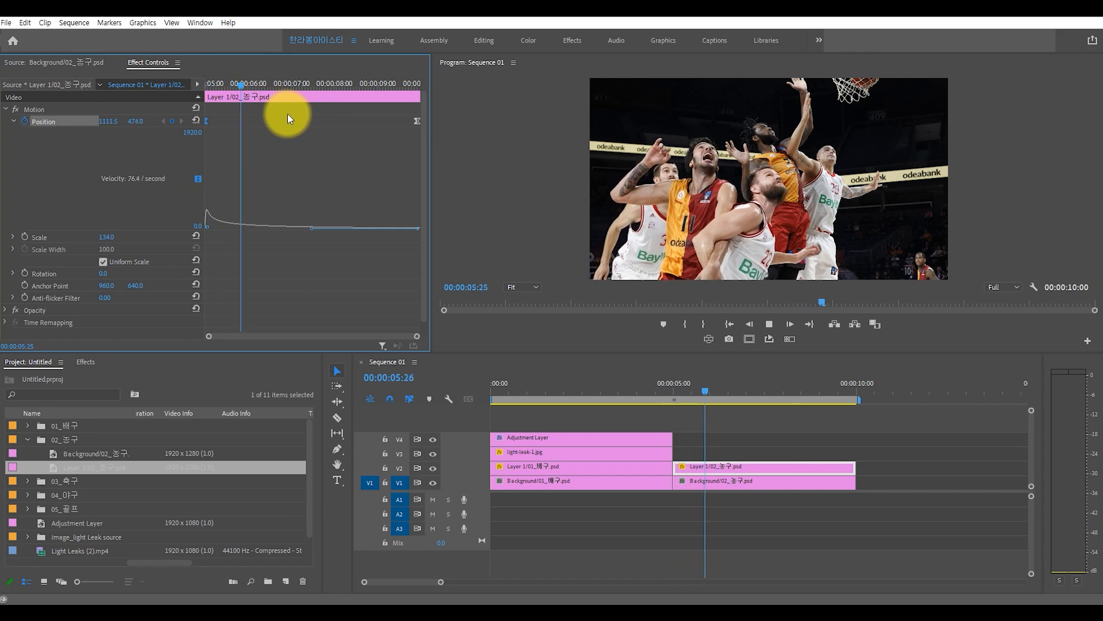
drag(288, 85, 207, 84)
key(space)
key(space)
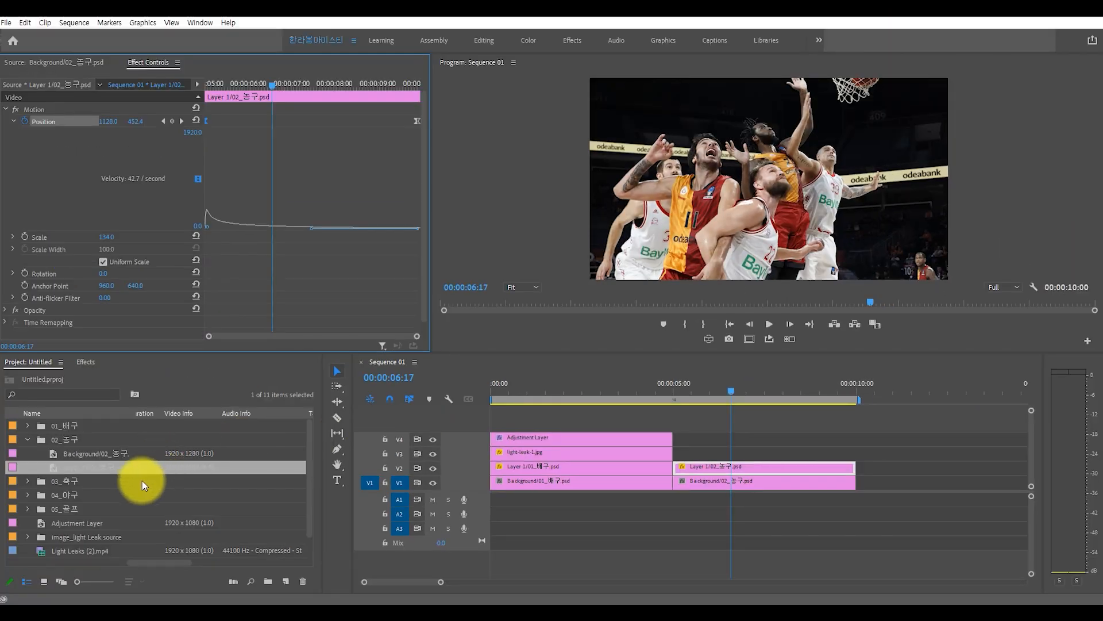
Step: Place light-leak-7.jpg on V3 above the basketball shot and scale it to the frame size
click(26, 536)
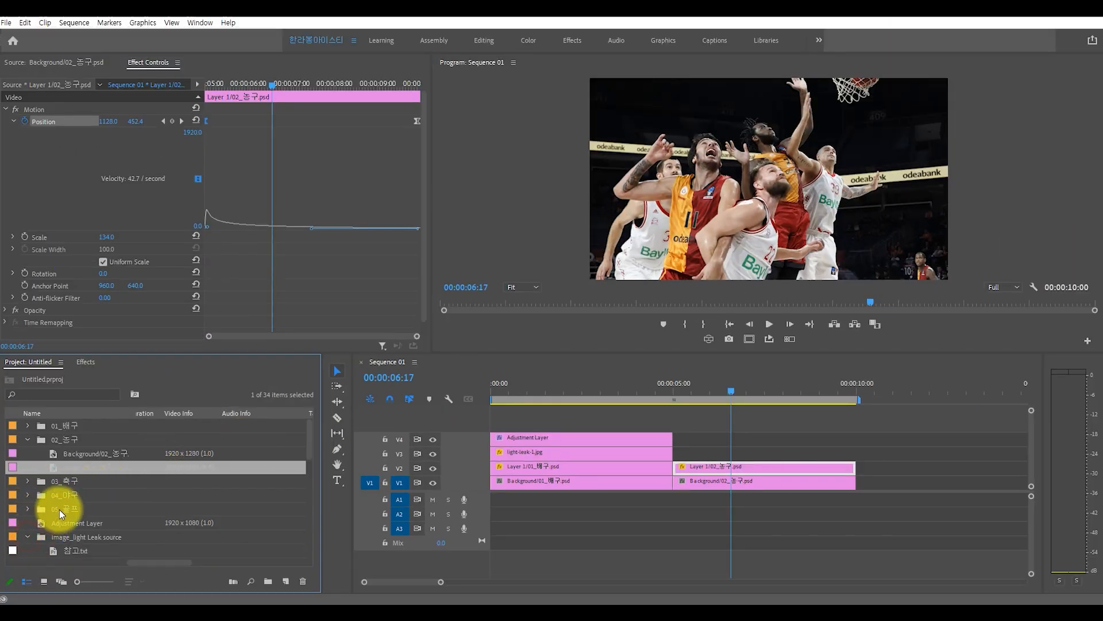
scroll(57, 511, down, 3)
drag(57, 509, 681, 457)
click(719, 391)
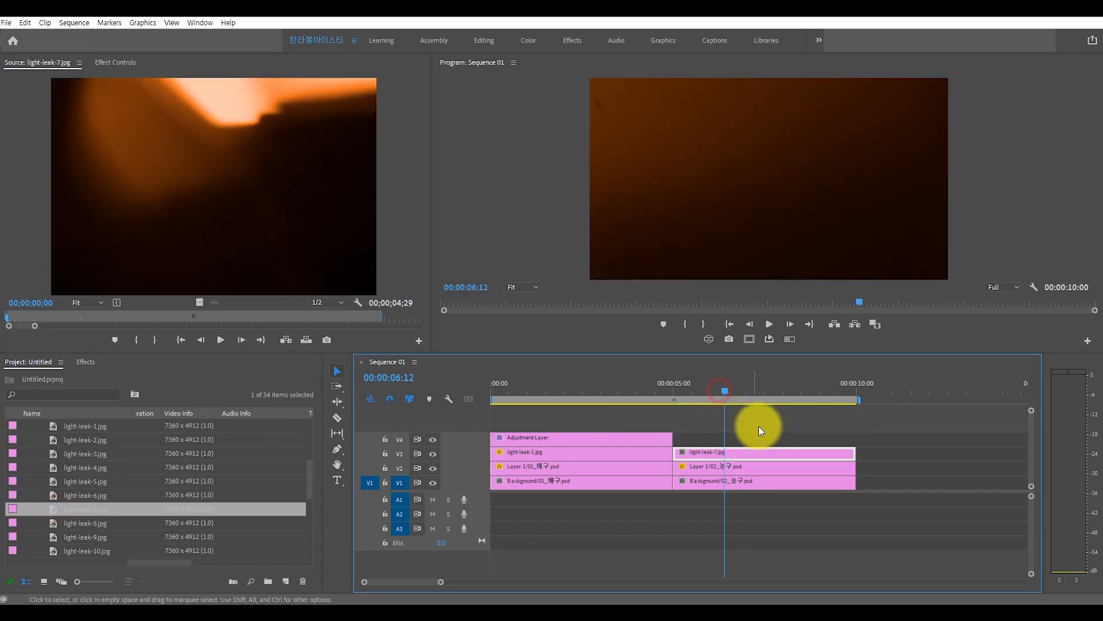
right_click(754, 453)
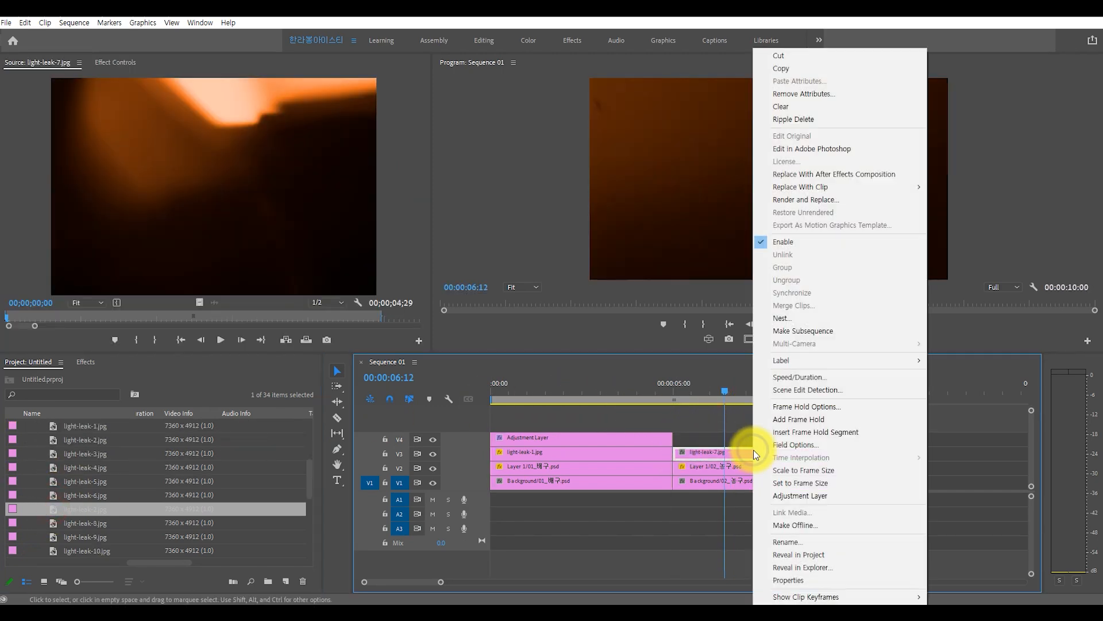
click(804, 471)
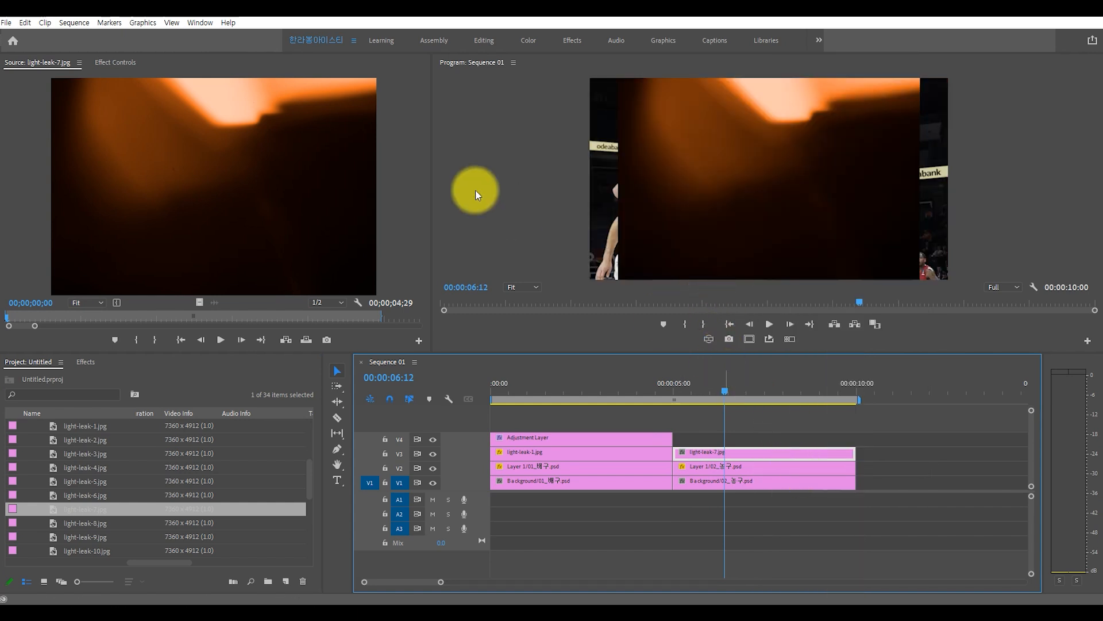
Step: Set light-leak-7.jpg's scale to 140 and blend mode to Screen, and scrub the basketball shot to check the glow
click(114, 62)
drag(106, 134, 138, 134)
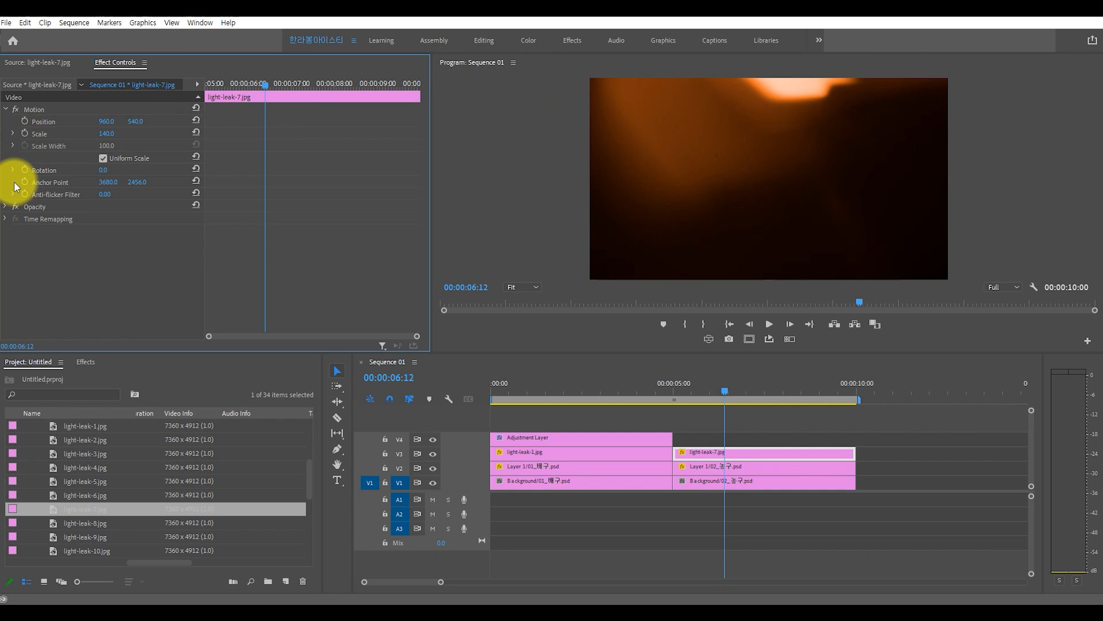
click(12, 206)
click(122, 242)
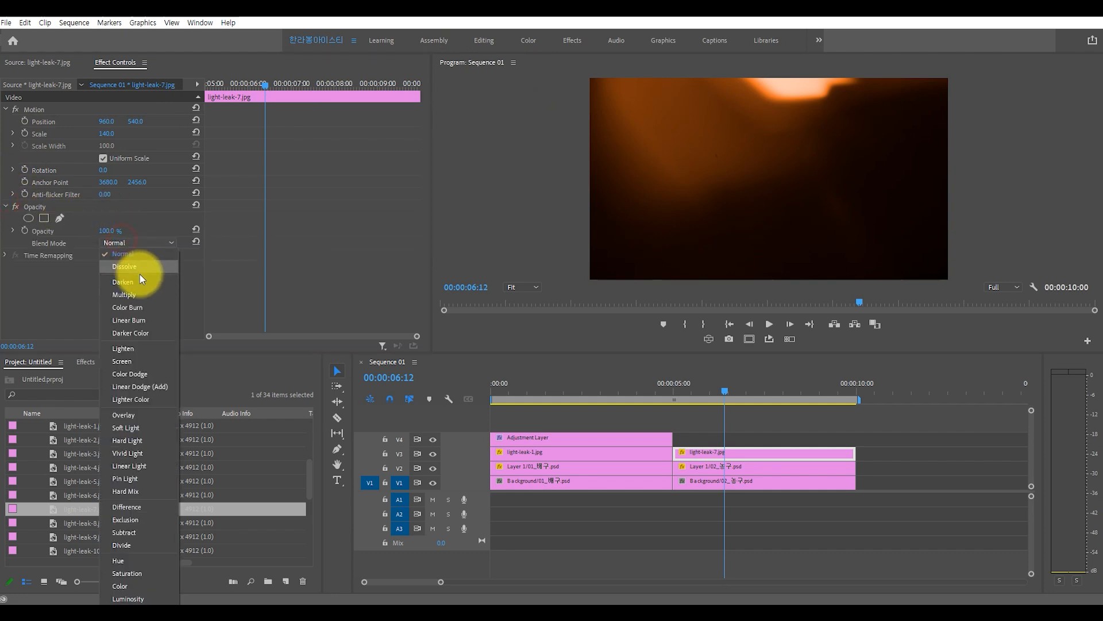
click(144, 363)
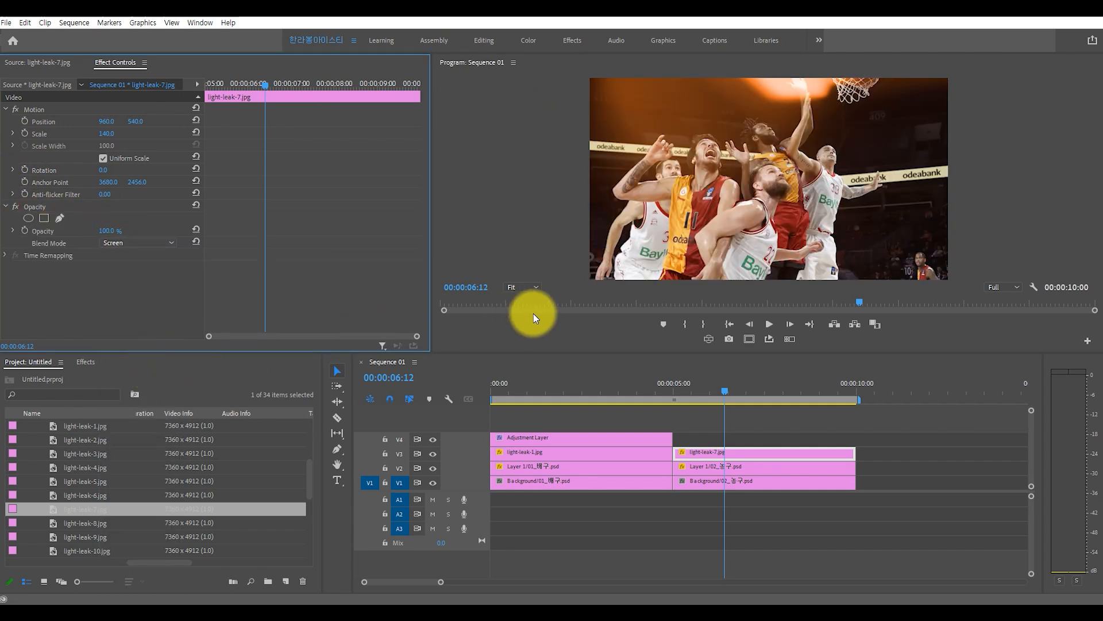
drag(705, 393, 759, 397)
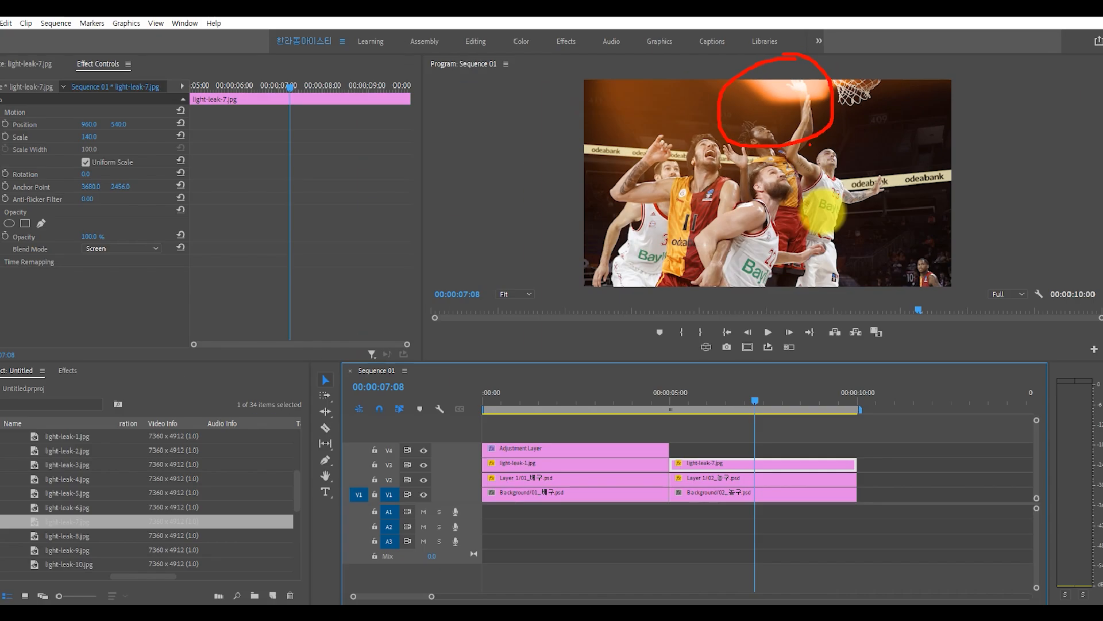
click(798, 393)
Step: Copy the volleyball shot's adjustment layer onto V4 above the basketball shot
click(752, 508)
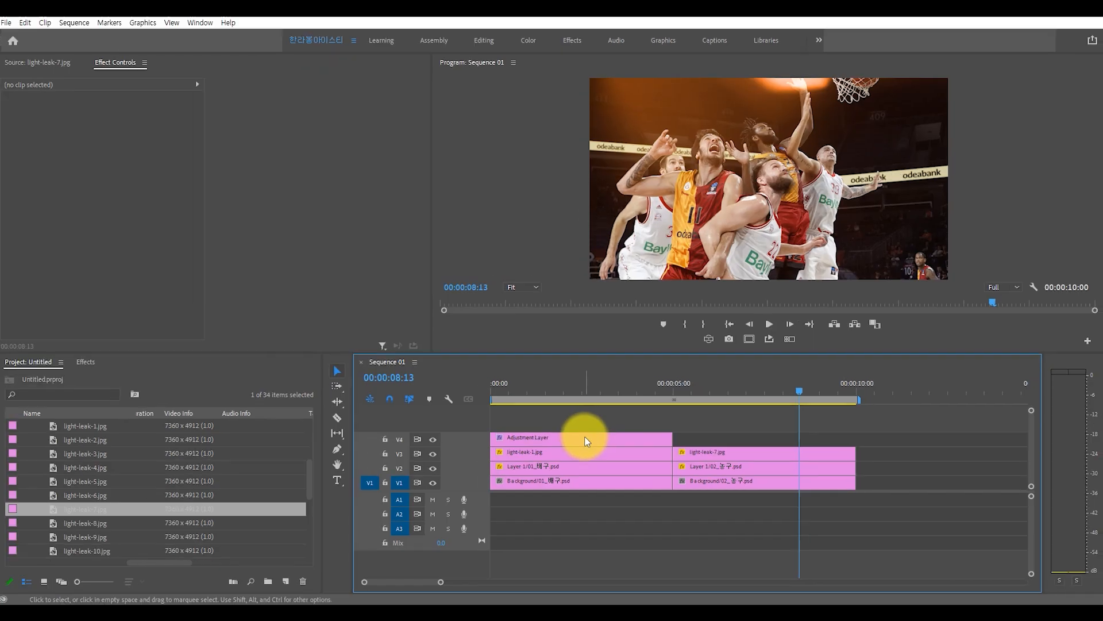
click(266, 370)
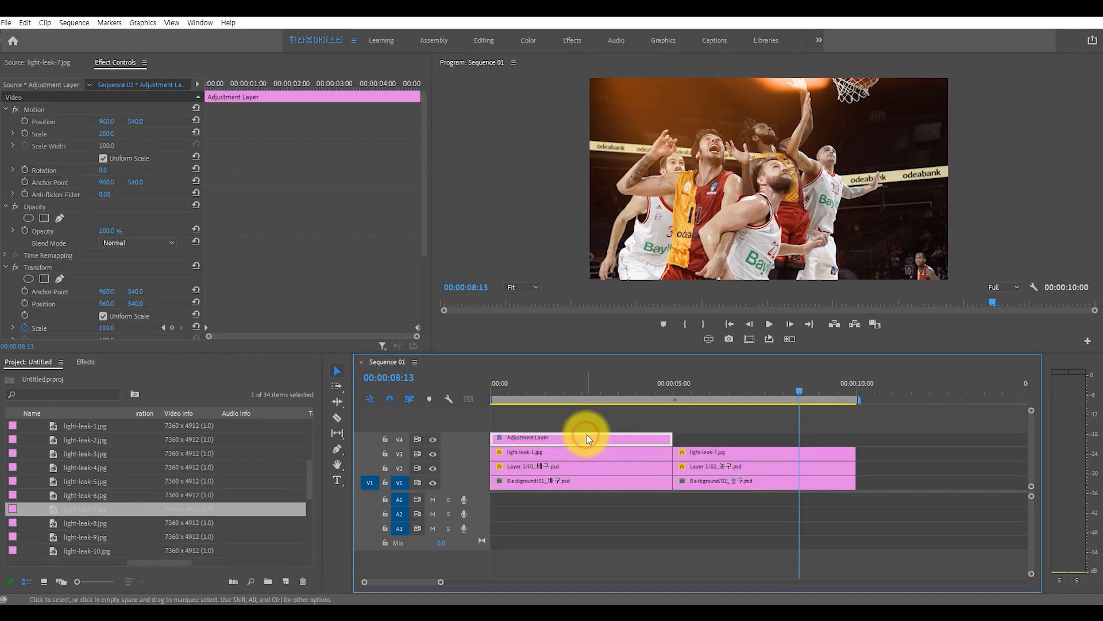
drag(570, 438, 753, 435)
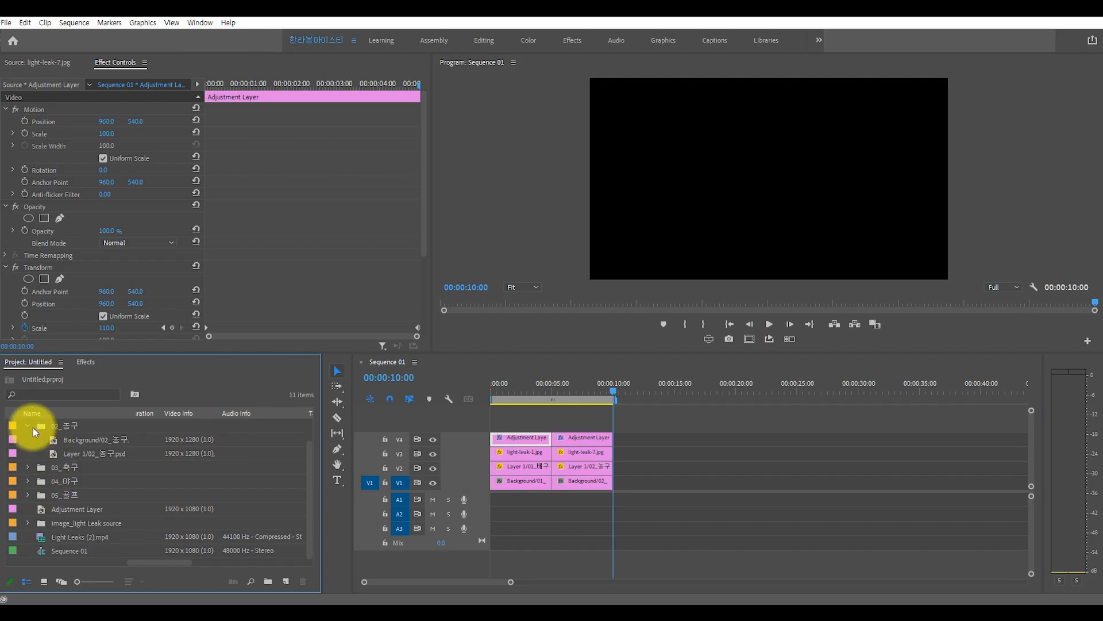
Step: Place Background/03_축구 on V1 and Layer 1/03_축구.psd on V2 at 00:00:10:00
click(27, 466)
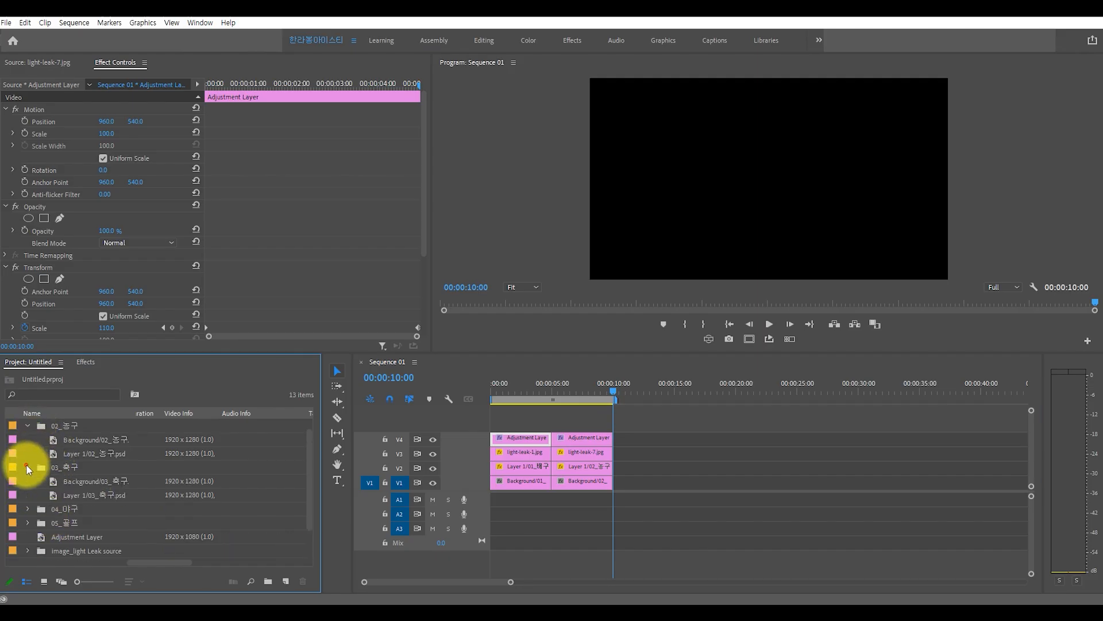
double_click(88, 484)
drag(60, 485, 612, 492)
drag(116, 494, 622, 465)
Step: Set the football player cut-out's scale to 86 and its position to 1494, 625
click(635, 467)
click(151, 63)
drag(107, 134, 165, 121)
drag(108, 121, 114, 121)
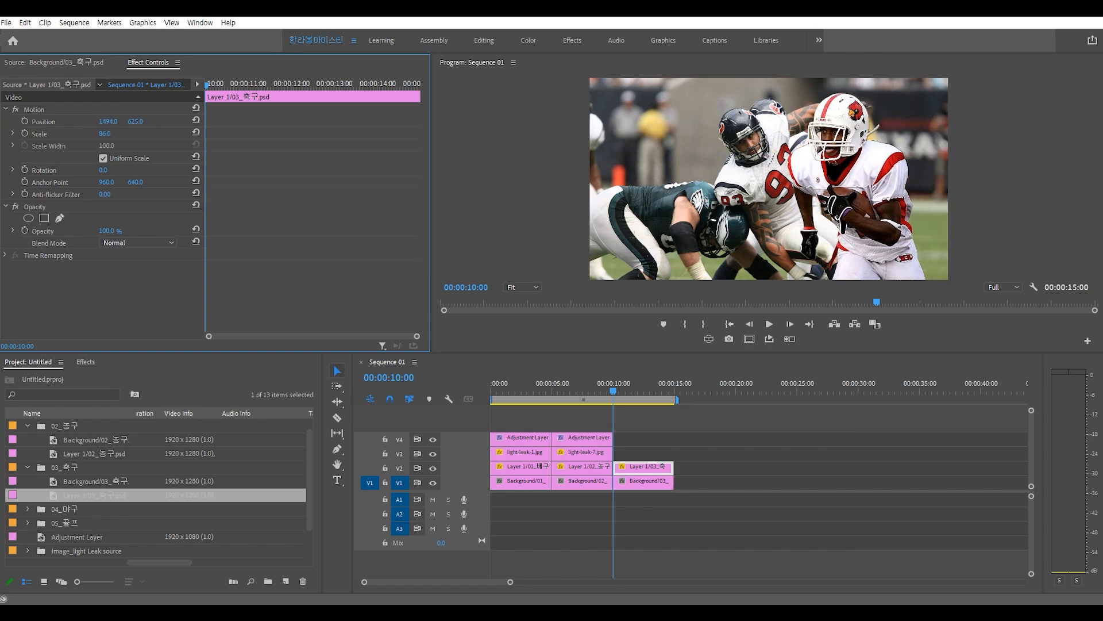
Step: Keyframe the football player's Position from the clip's start to 1308, 625 at 00:00:14:28
click(24, 121)
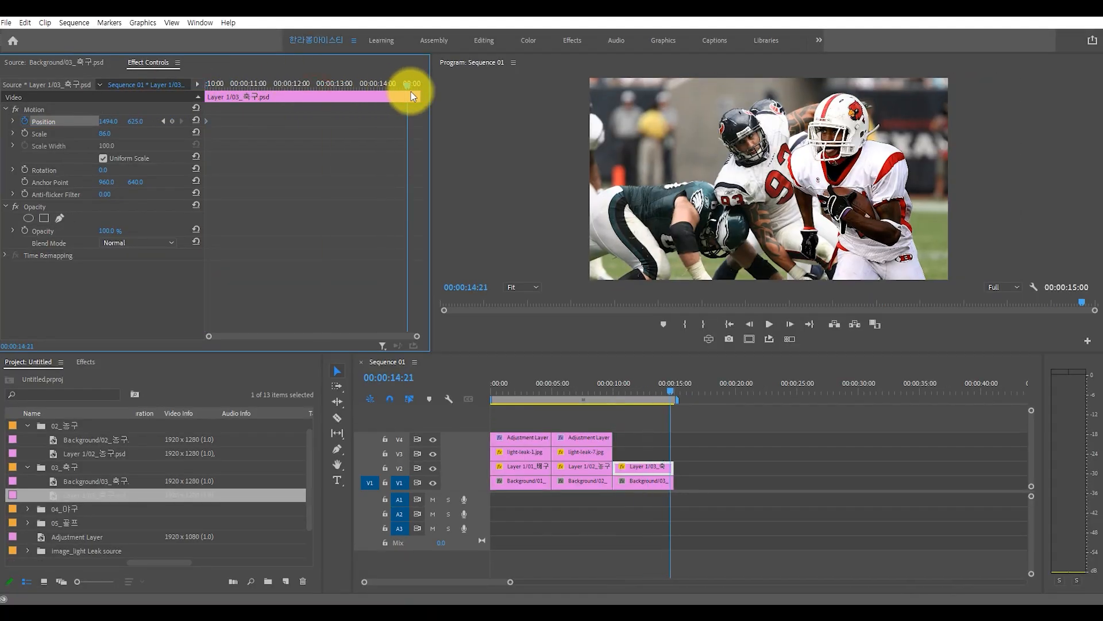
drag(411, 91, 420, 92)
drag(108, 122, 39, 122)
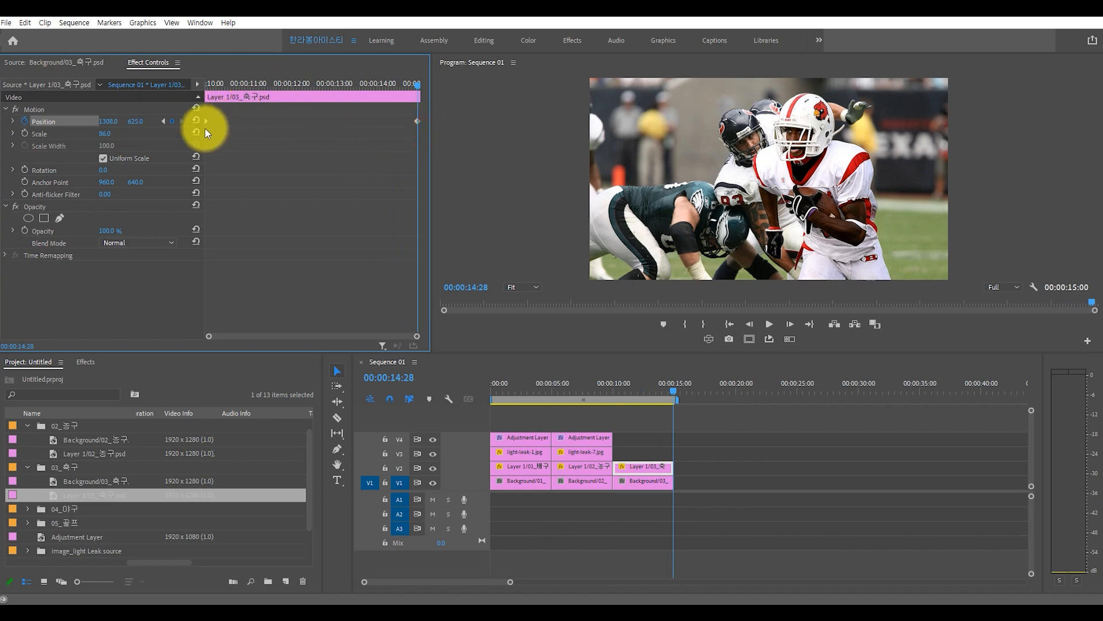
Step: Set both football Position keyframes to Bezier temporal interpolation and shape the velocity curve to start fast and ease out
right_click(418, 121)
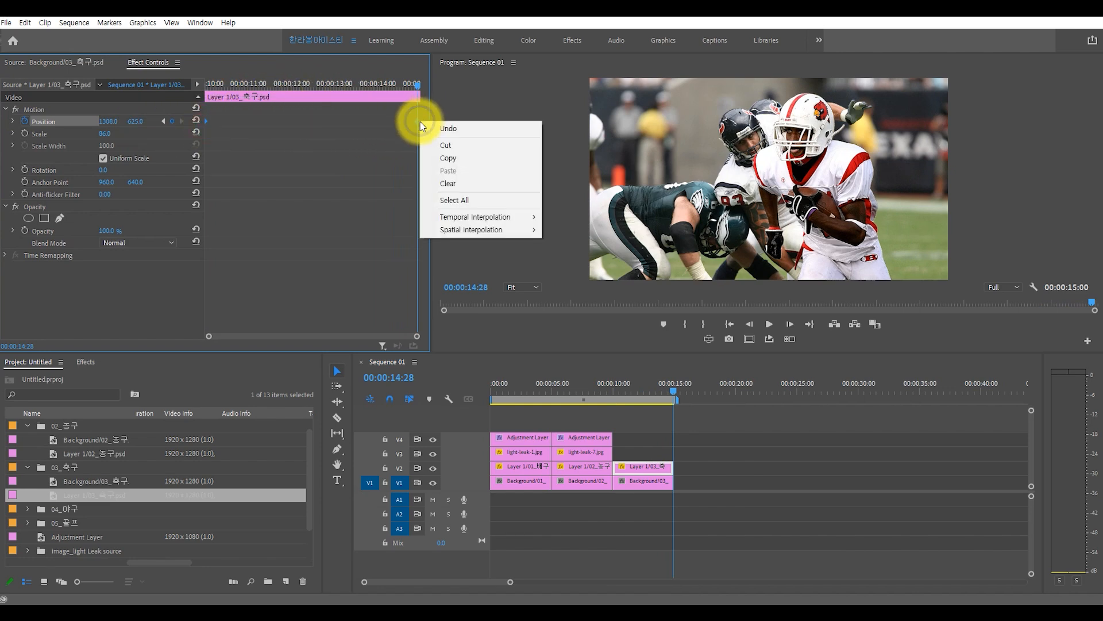
mouse_move(486, 217)
click(575, 229)
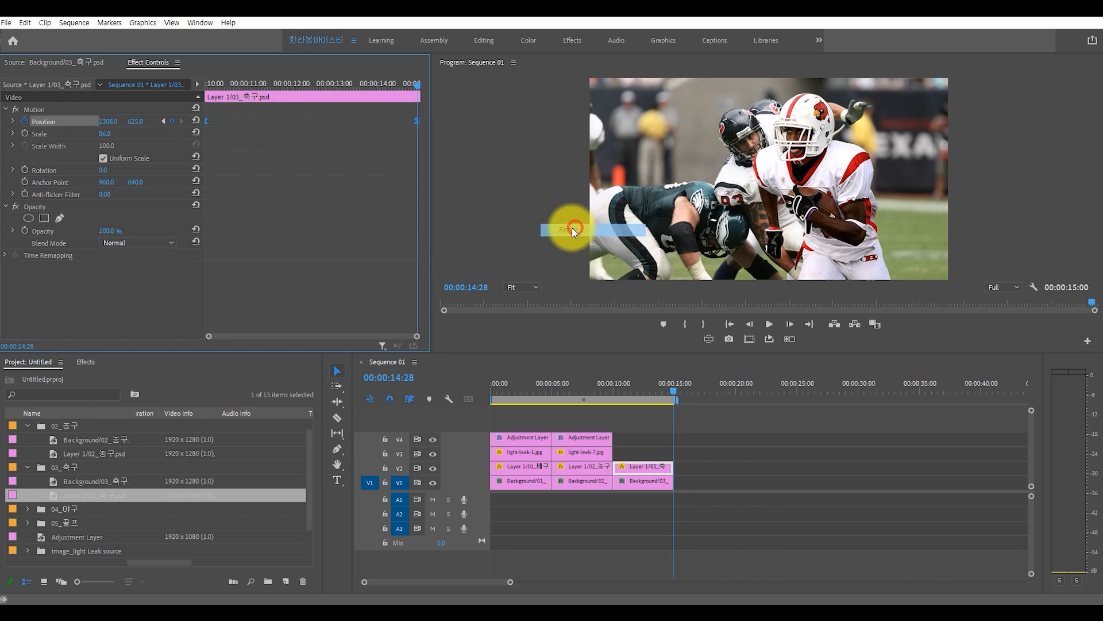
click(15, 122)
click(379, 158)
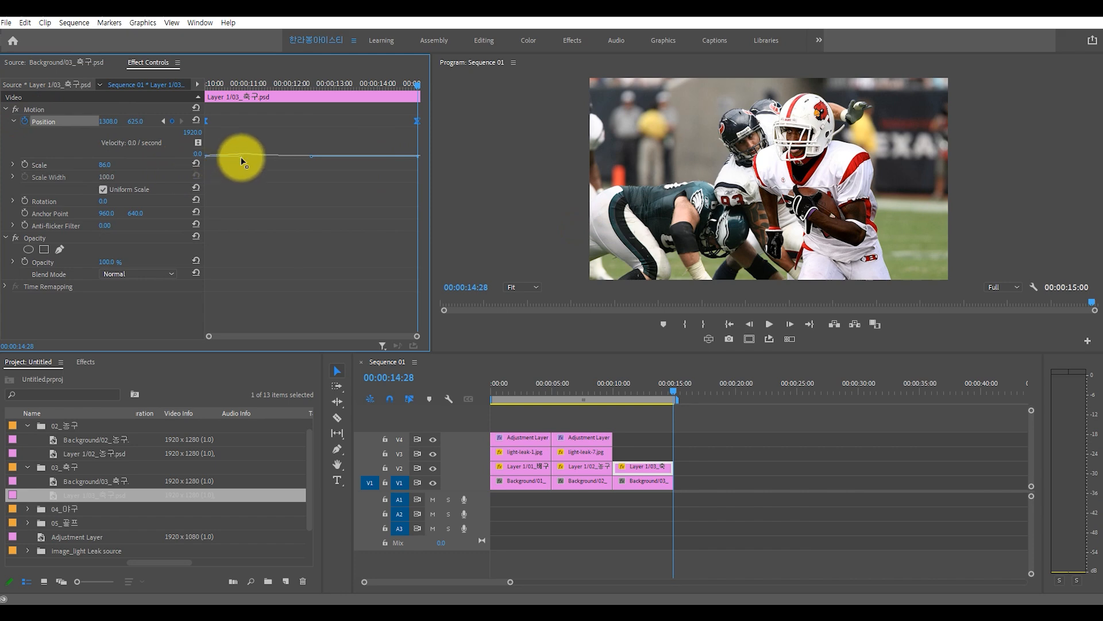
Step: Play the football clip from its start to check the eased movement of the cut-out player
click(206, 84)
key(space)
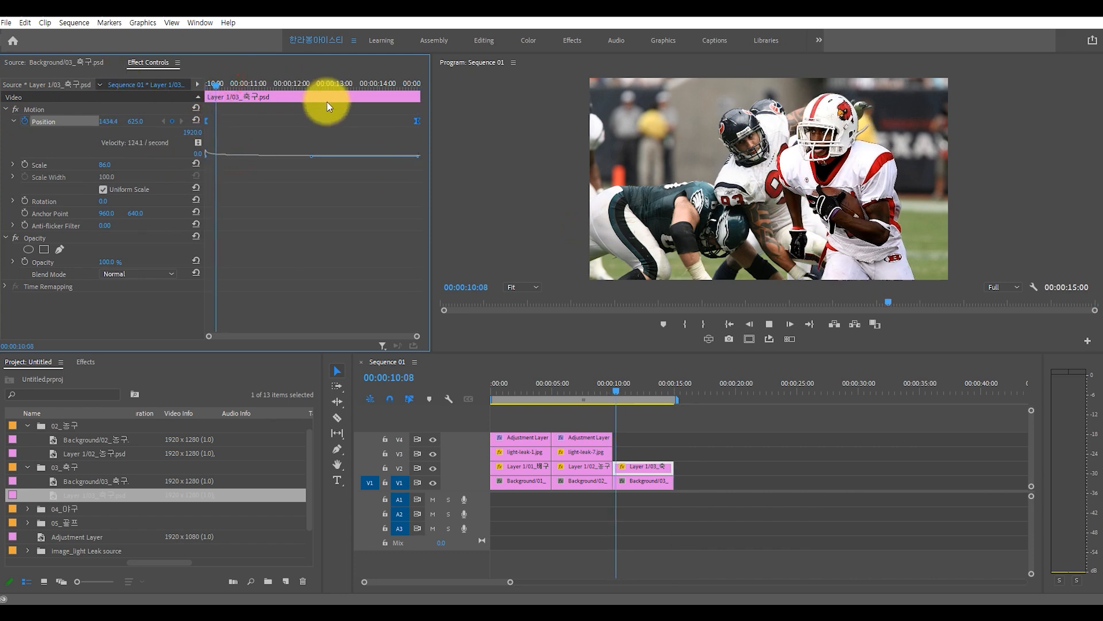
key(space)
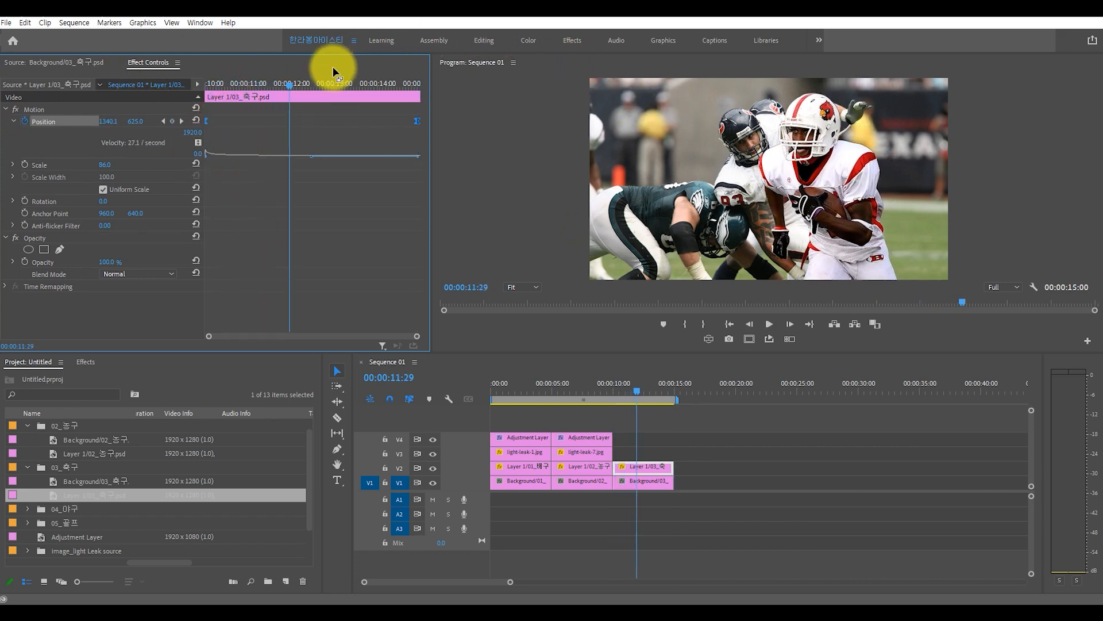
key(space)
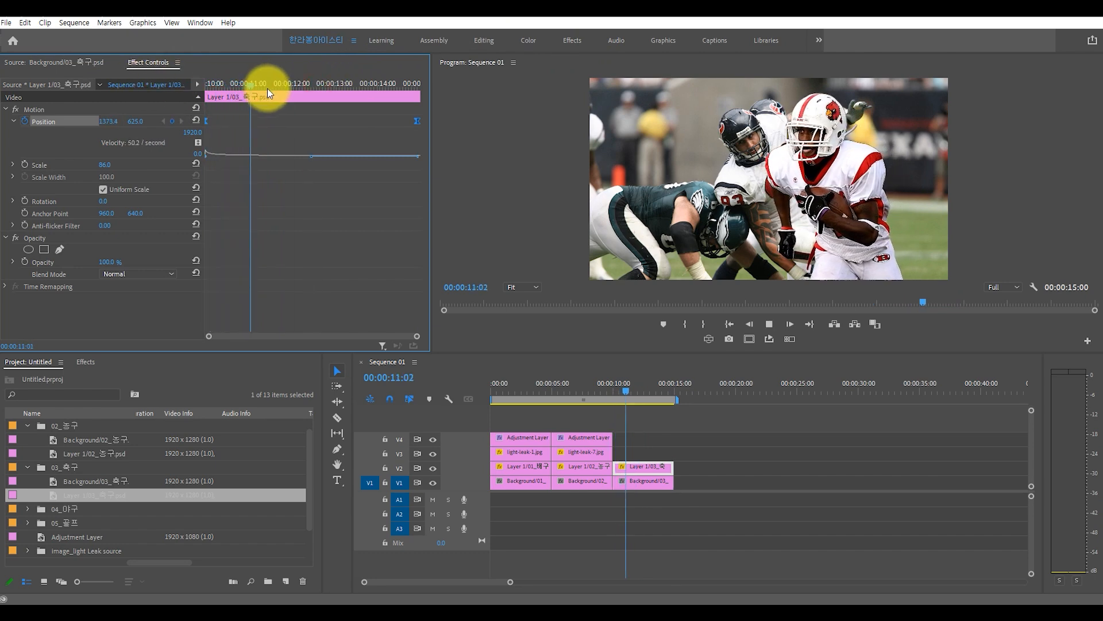
Step: Place light-leak-11.jpg on V3 above the football shot and scale it to the frame size
scroll(315, 505, down, 2)
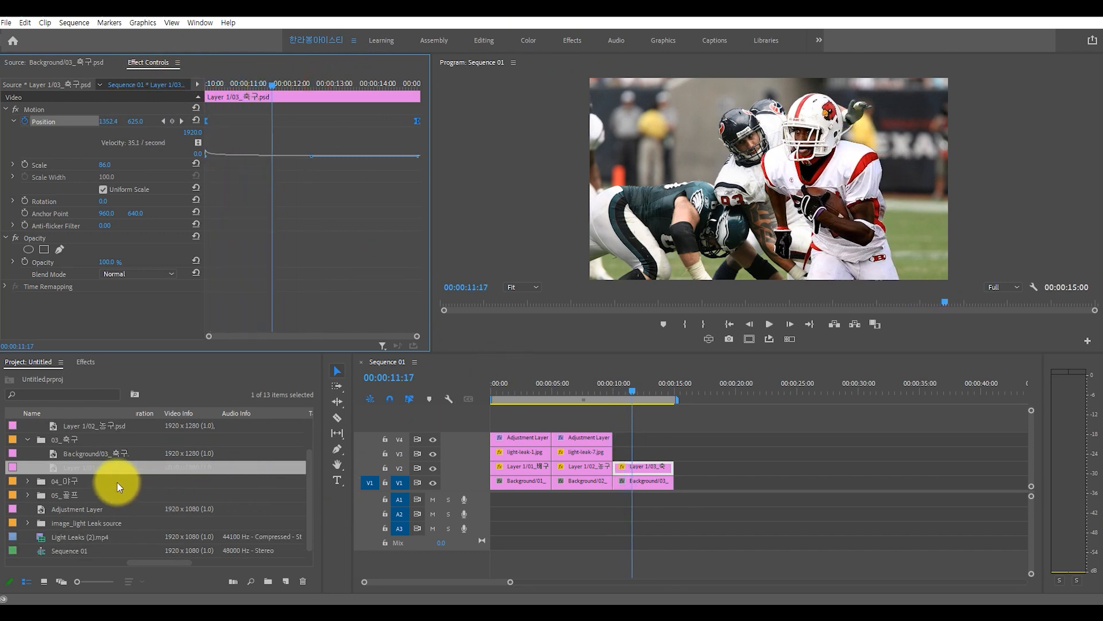
click(34, 518)
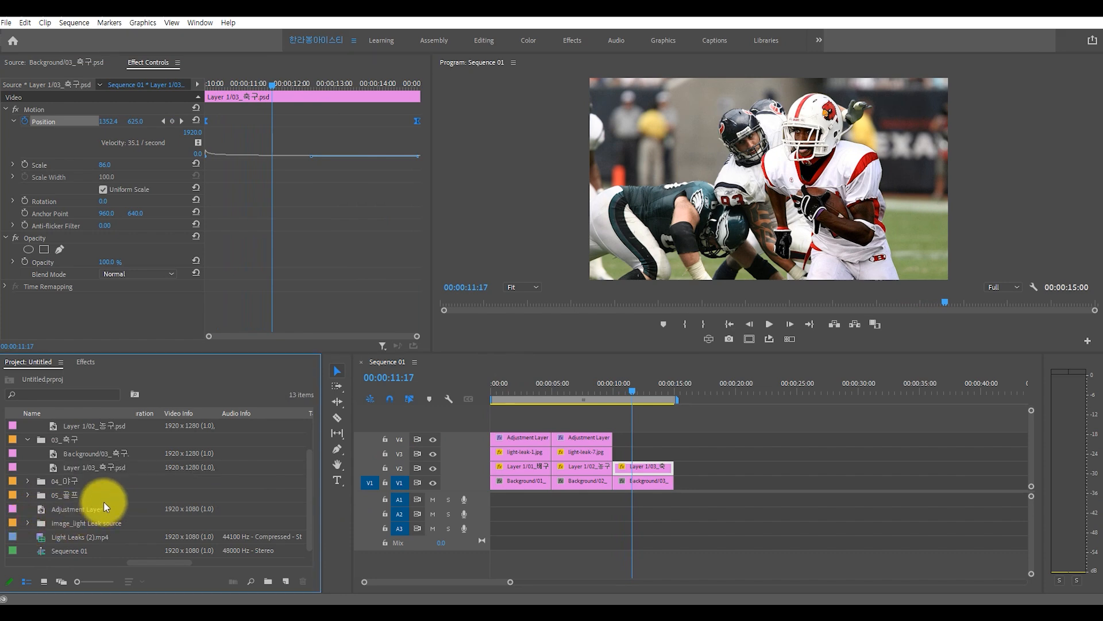
scroll(81, 503, down, 4)
drag(73, 521, 614, 457)
right_click(650, 454)
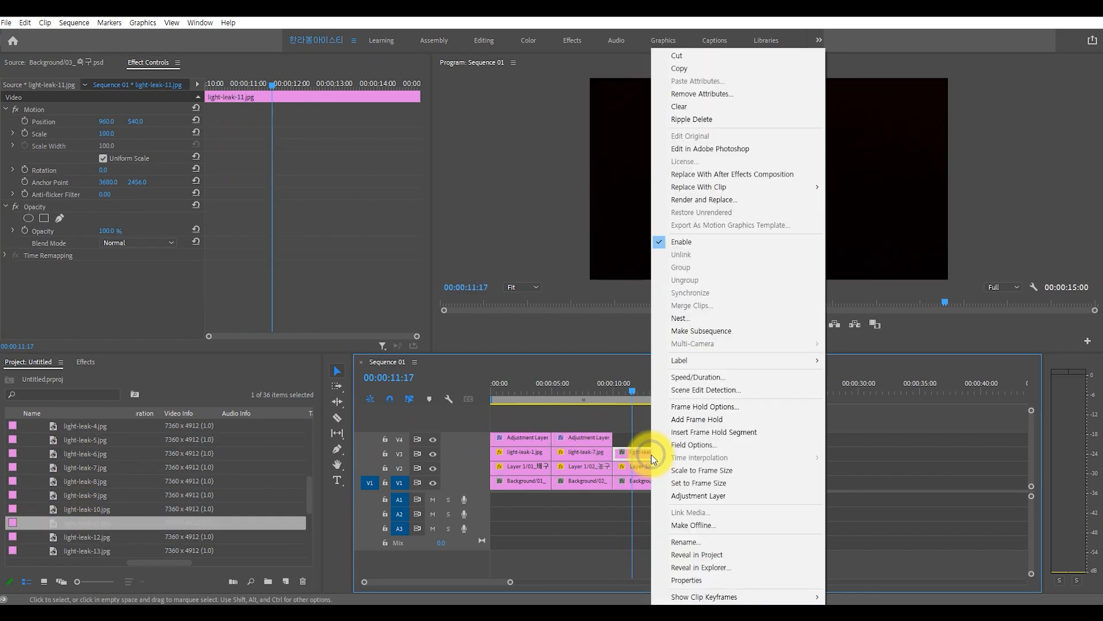
click(701, 471)
Step: Set light-leak-11.jpg's blend mode to Screen and copy the adjustment layer above the football shot
drag(631, 384, 634, 385)
click(649, 452)
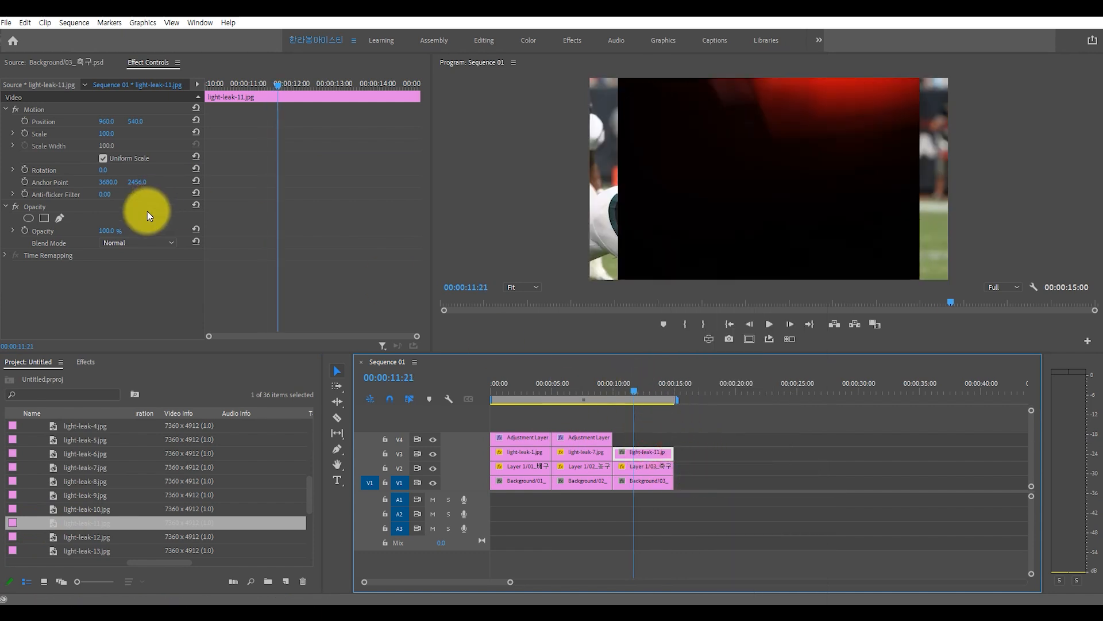
click(137, 242)
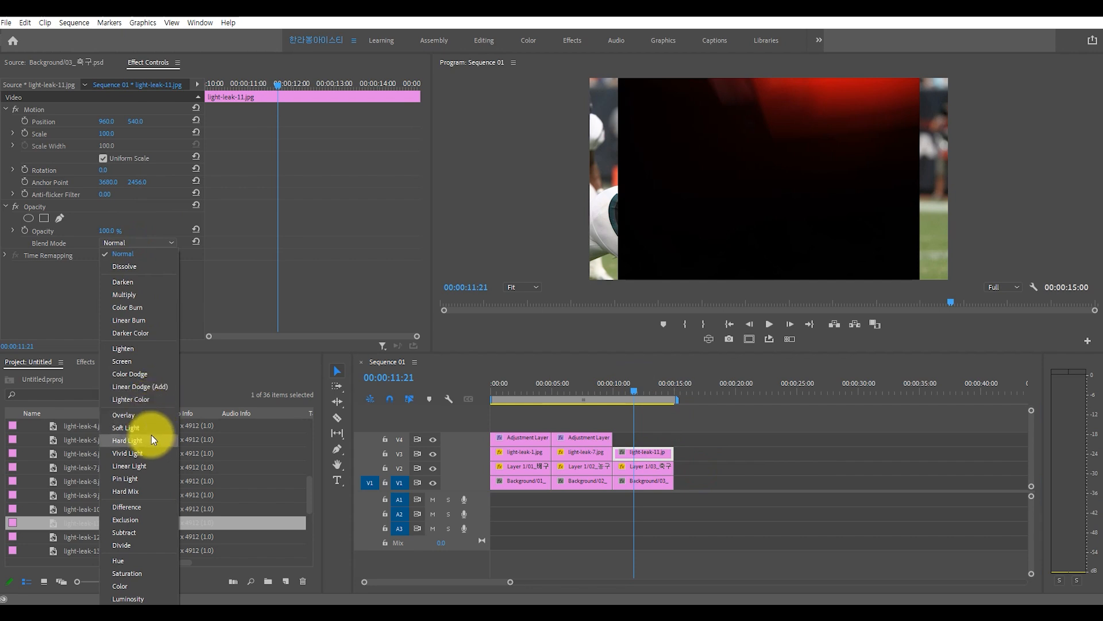
click(141, 356)
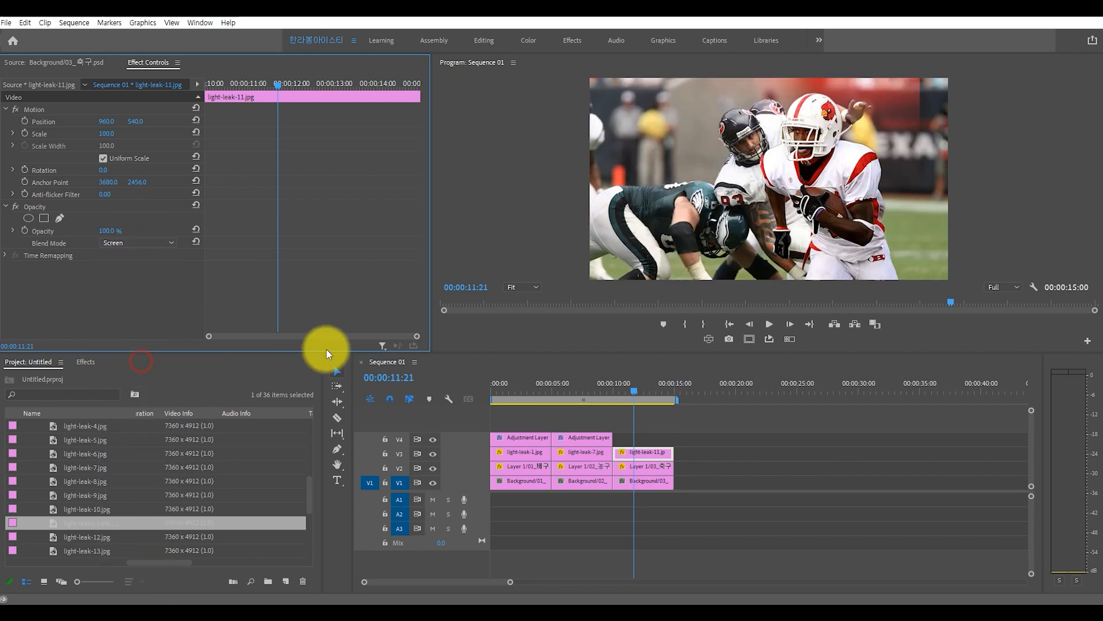
drag(571, 440, 638, 439)
Step: Fine-tune the light-leak overlays, setting light-leak-7.jpg's position to 960, 489 and adjusting its opacity
click(654, 454)
drag(109, 122, 209, 122)
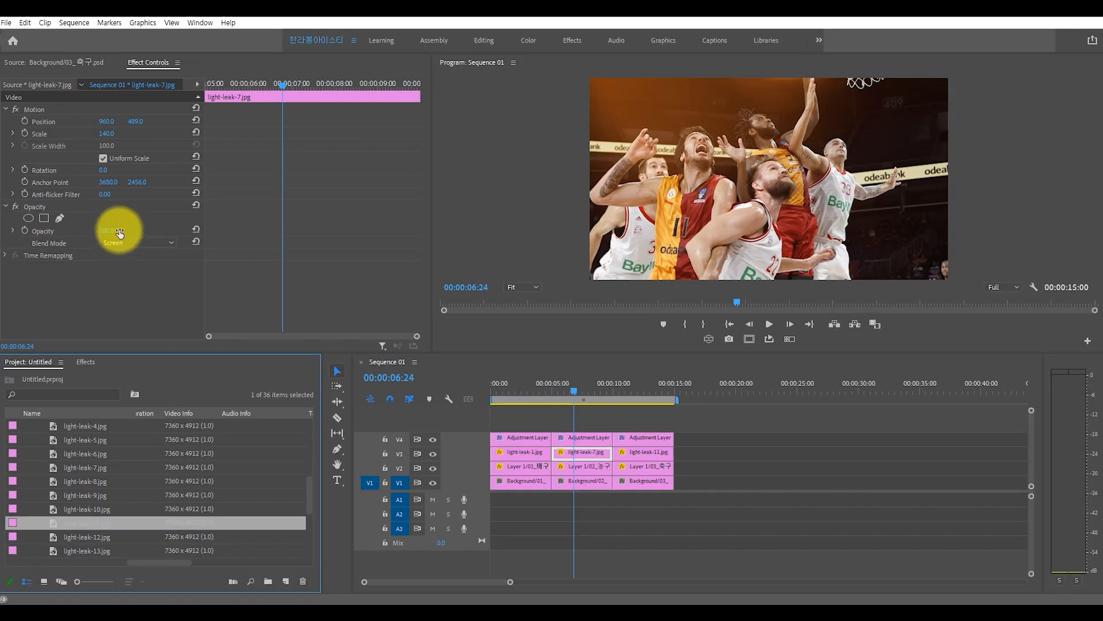
mouse_move(118, 232)
mouse_down()
mouse_move(60, 231)
mouse_move(109, 232)
mouse_up()
Step: Shift the sliding player and ball cut-outs in the baseball shot to the left
click(668, 448)
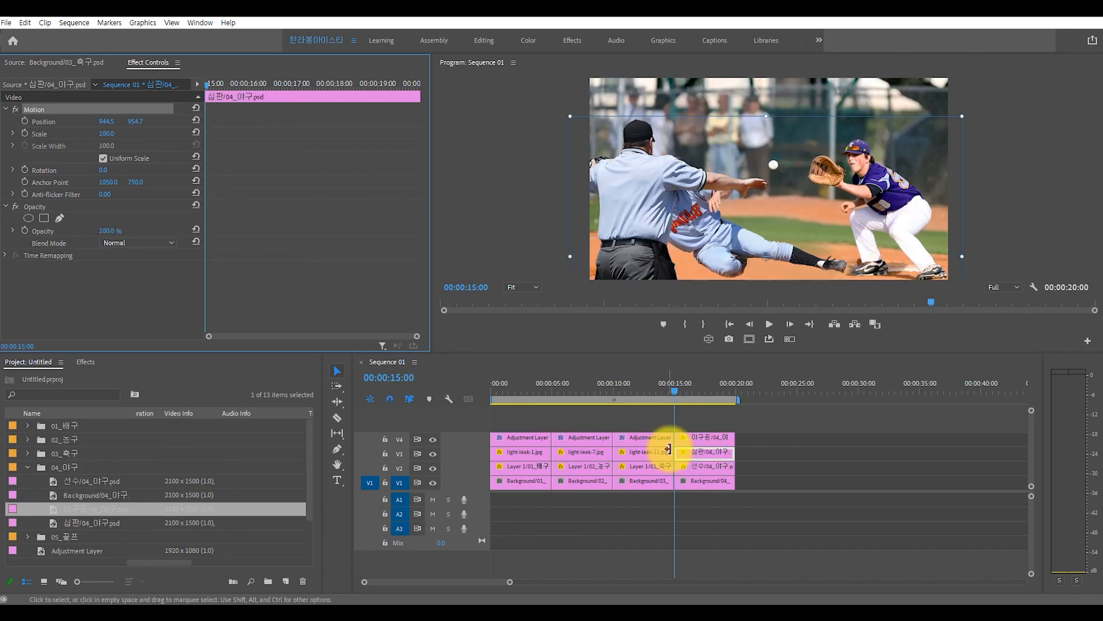
click(704, 464)
mouse_move(111, 121)
mouse_down()
mouse_move(63, 121)
mouse_move(92, 121)
mouse_up()
click(697, 439)
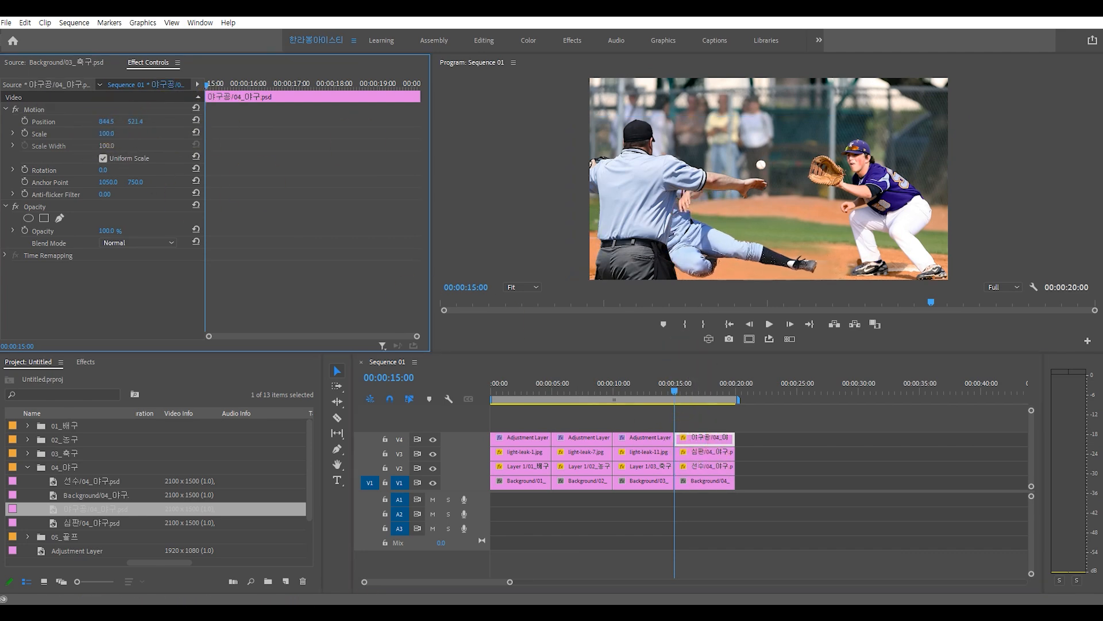
Step: Add starting Position keyframes at 00:00:15:00 to the umpire clip and the sliding player clip of the baseball shot
click(697, 451)
click(24, 121)
click(699, 474)
click(25, 121)
Step: Add an end Position keyframe farther right for the sliding player, and set its starting position to 779, 540
drag(401, 84, 416, 85)
drag(106, 122, 112, 119)
drag(268, 86, 62, 81)
drag(106, 120, 92, 120)
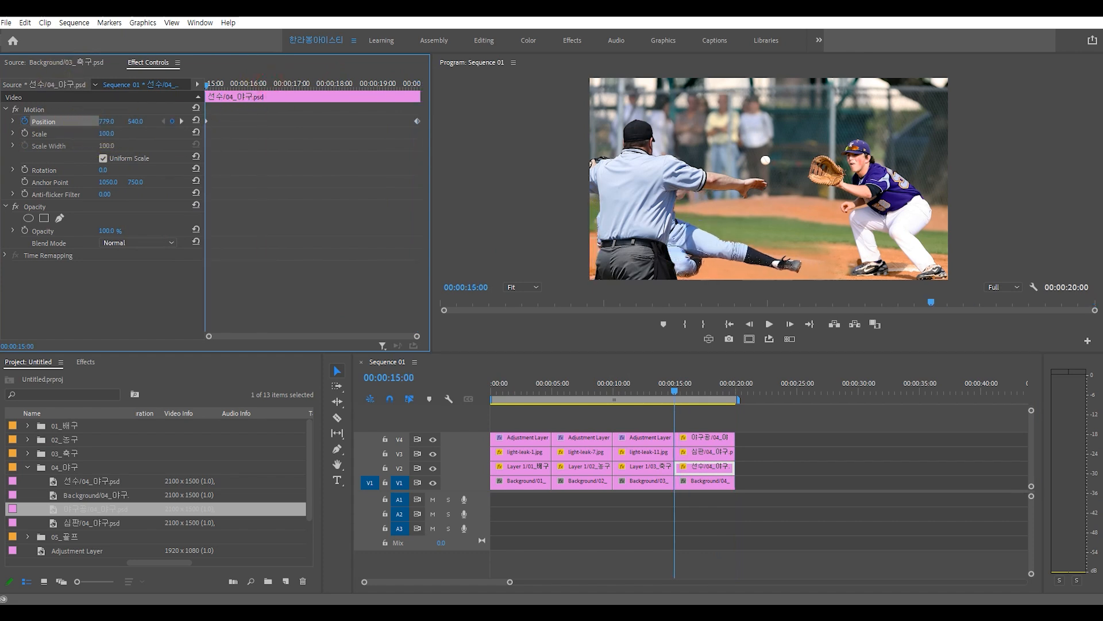
drag(222, 83, 419, 93)
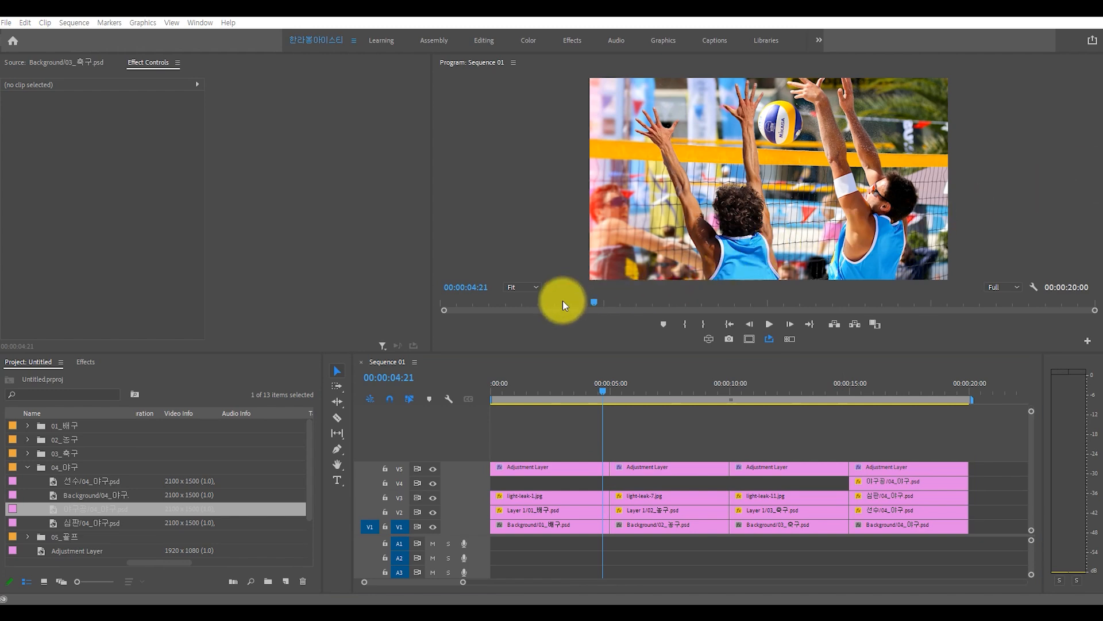
Step: Apply the Whip slide transition to the cut between the first and second adjustment layers on V5
click(80, 362)
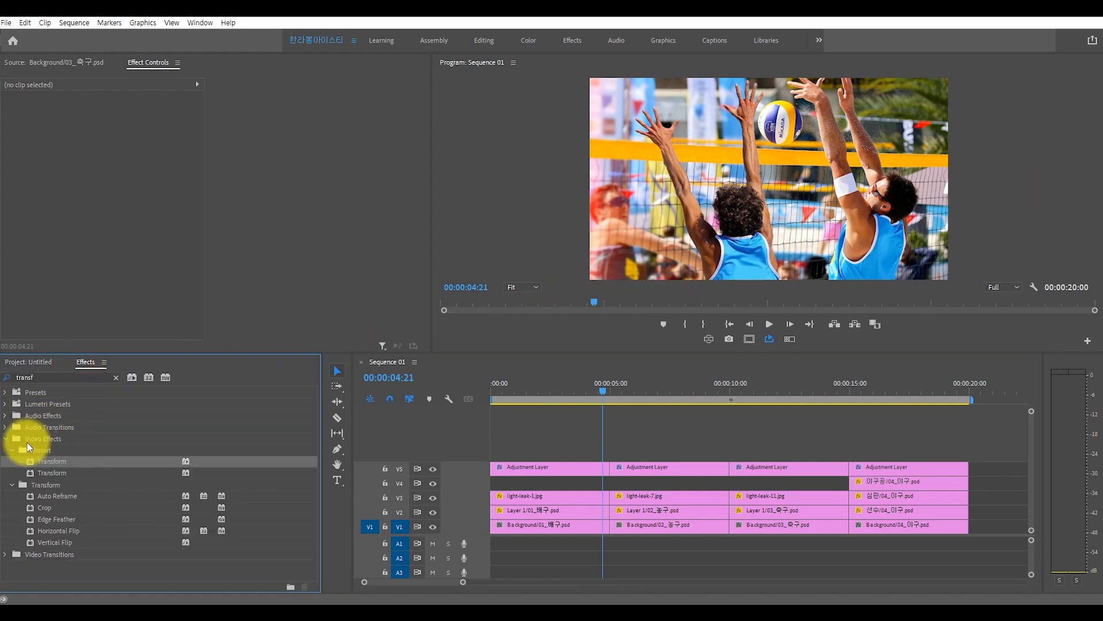
click(5, 439)
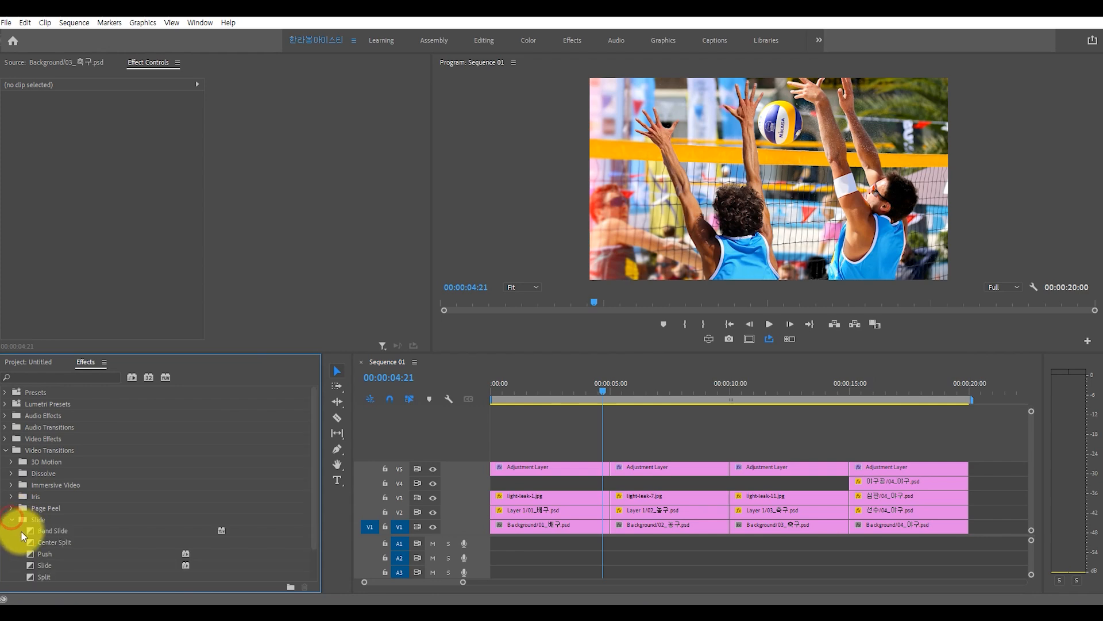
scroll(63, 529, down, 2)
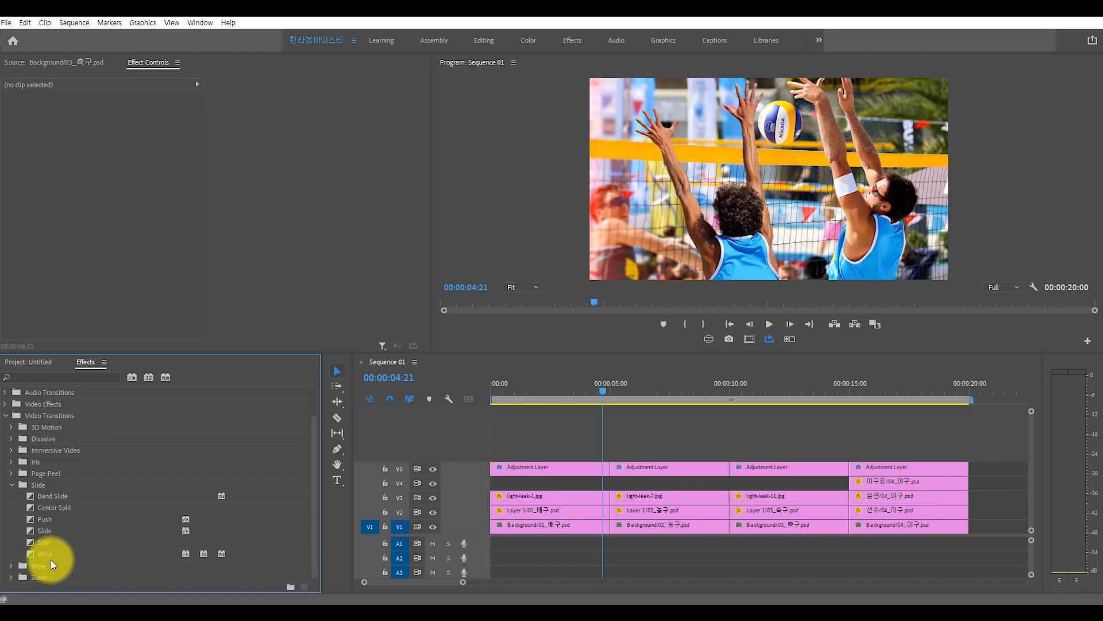
drag(50, 553, 594, 429)
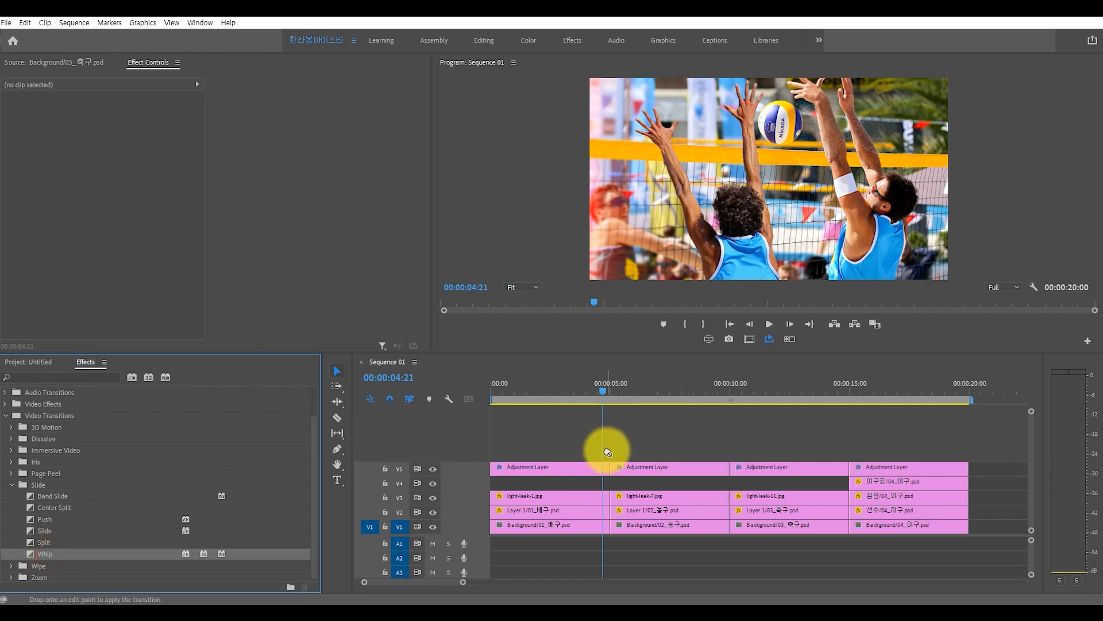
drag(613, 468, 615, 470)
Step: Play back the Whip transition between the volleyball and basketball shots
click(597, 393)
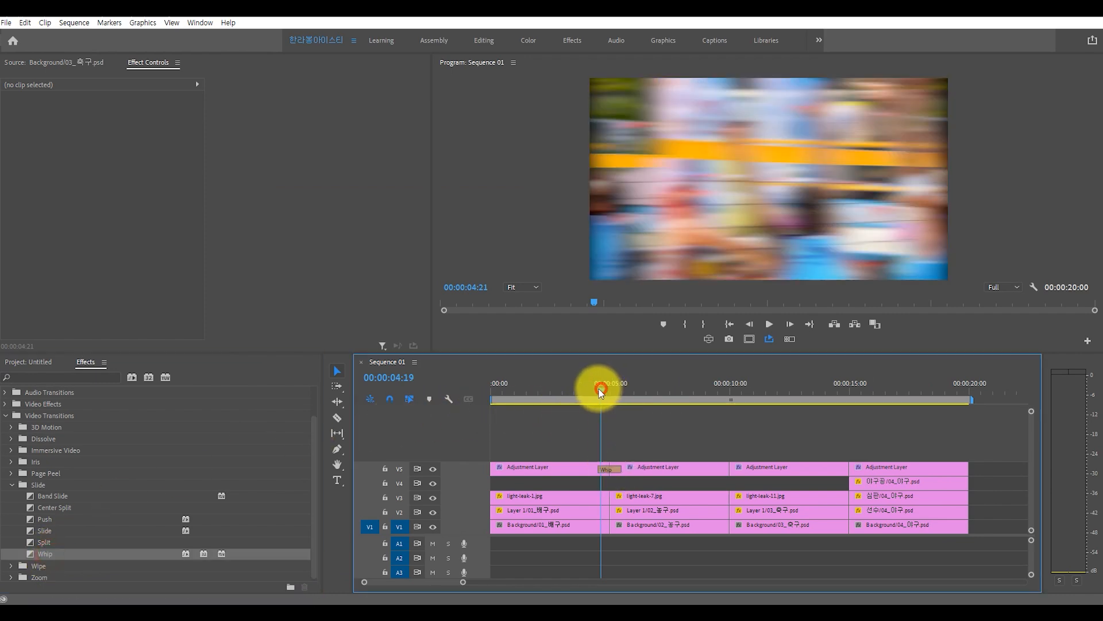
key(space)
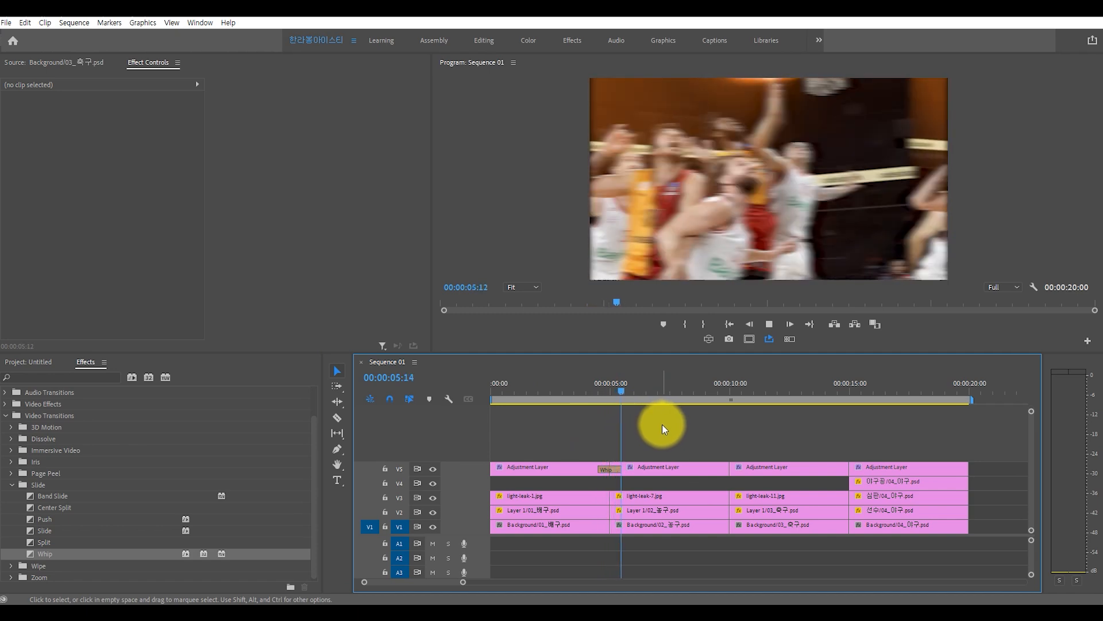
drag(612, 395, 596, 394)
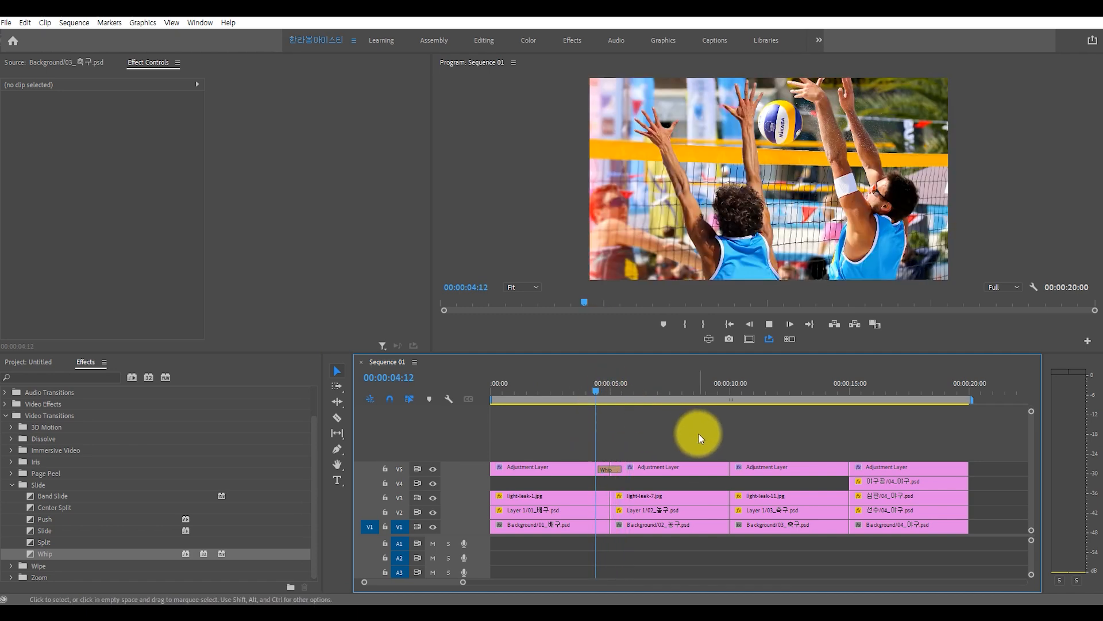
key(space)
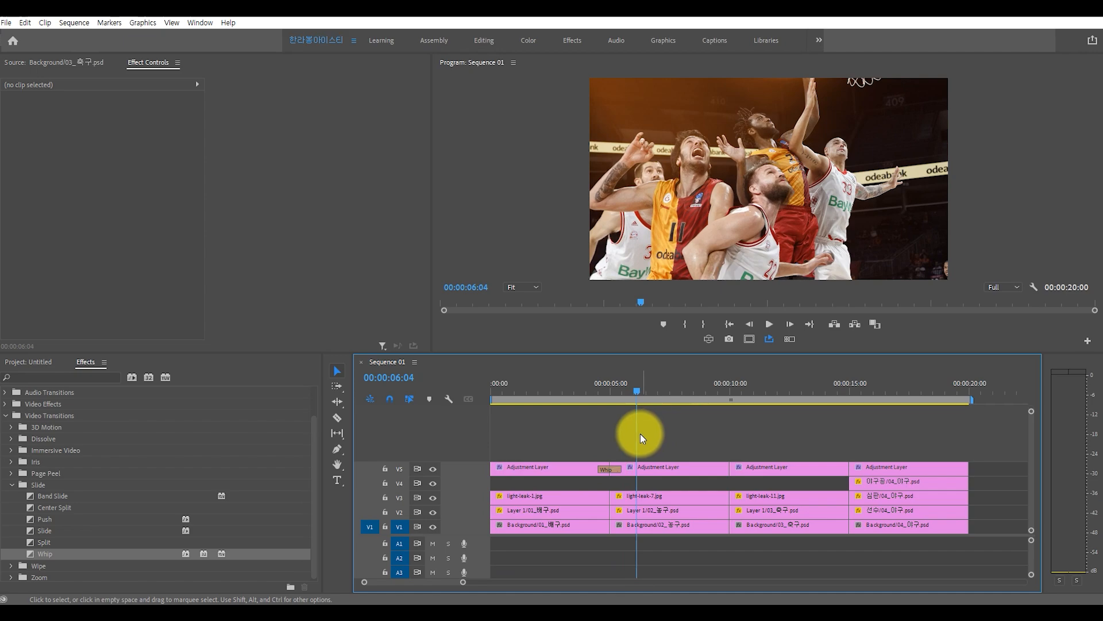
Step: Set the duration of the first Whip transition to 10 frames and play it back
click(614, 469)
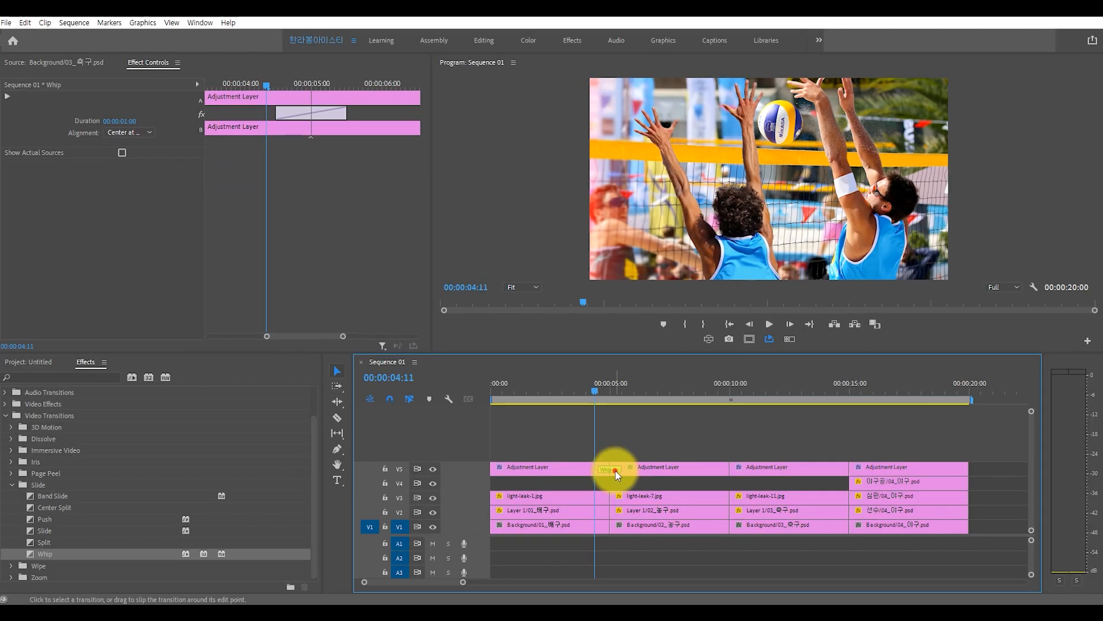
double_click(614, 469)
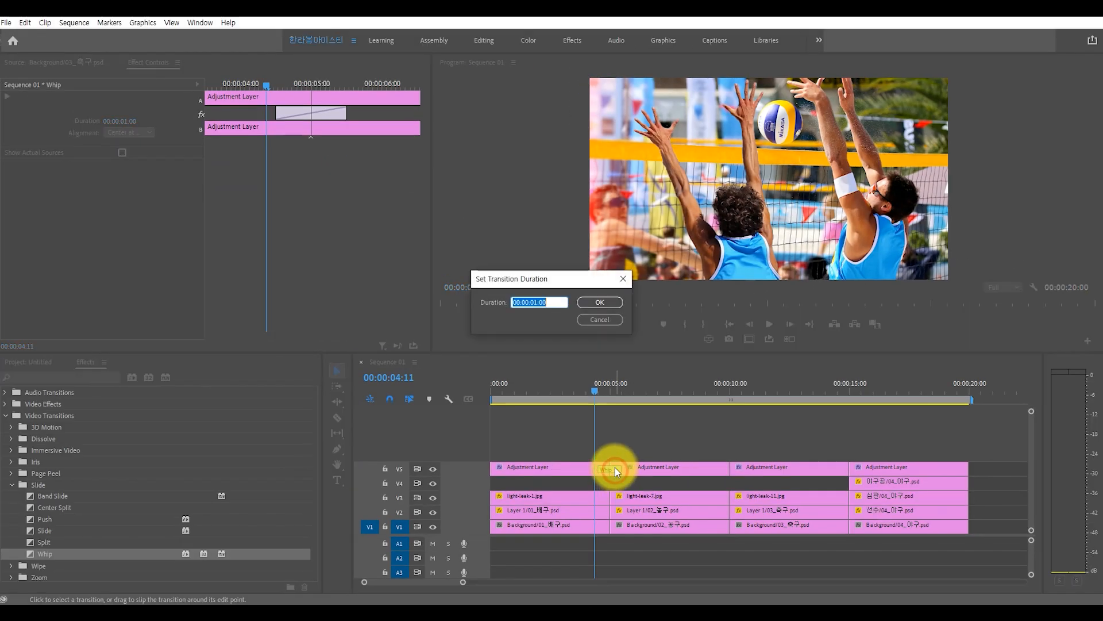
drag(589, 279, 681, 397)
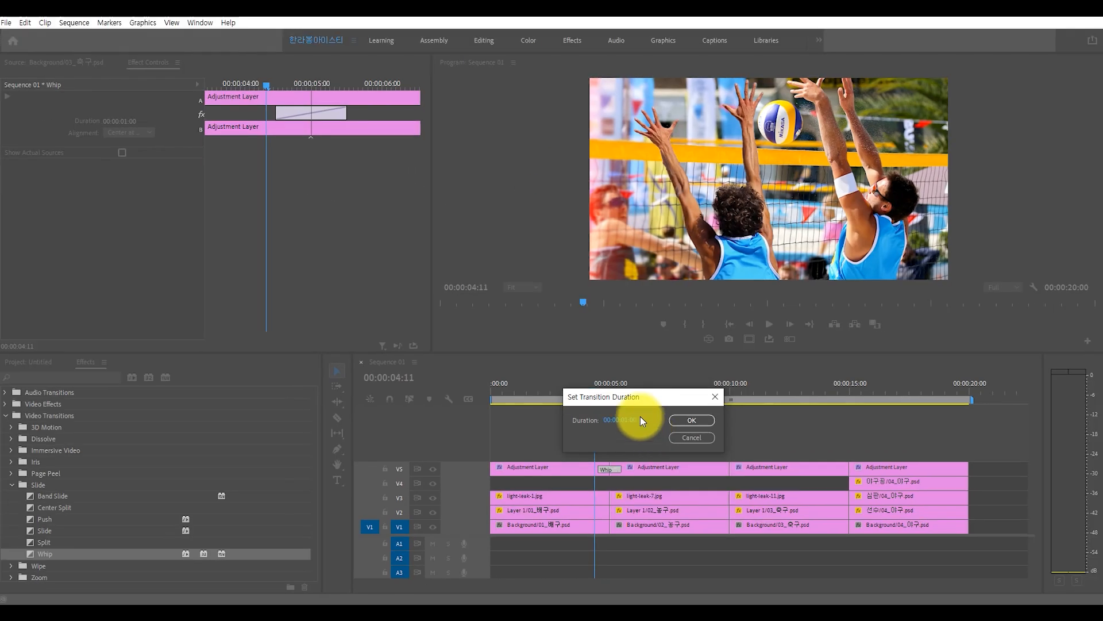
text(10)
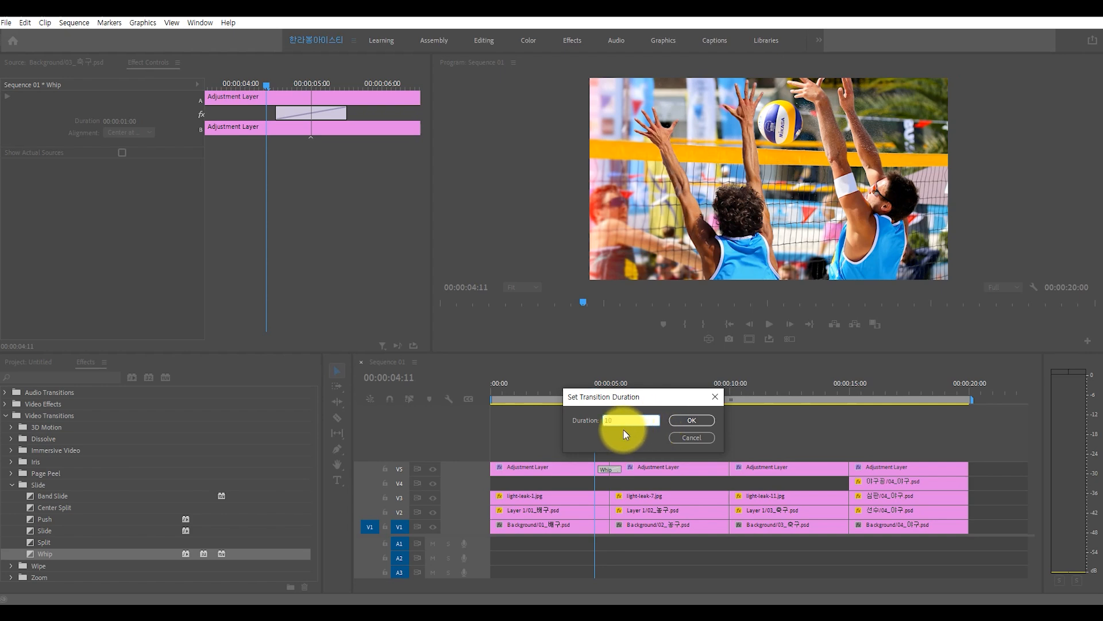
key(Return)
key(space)
click(629, 386)
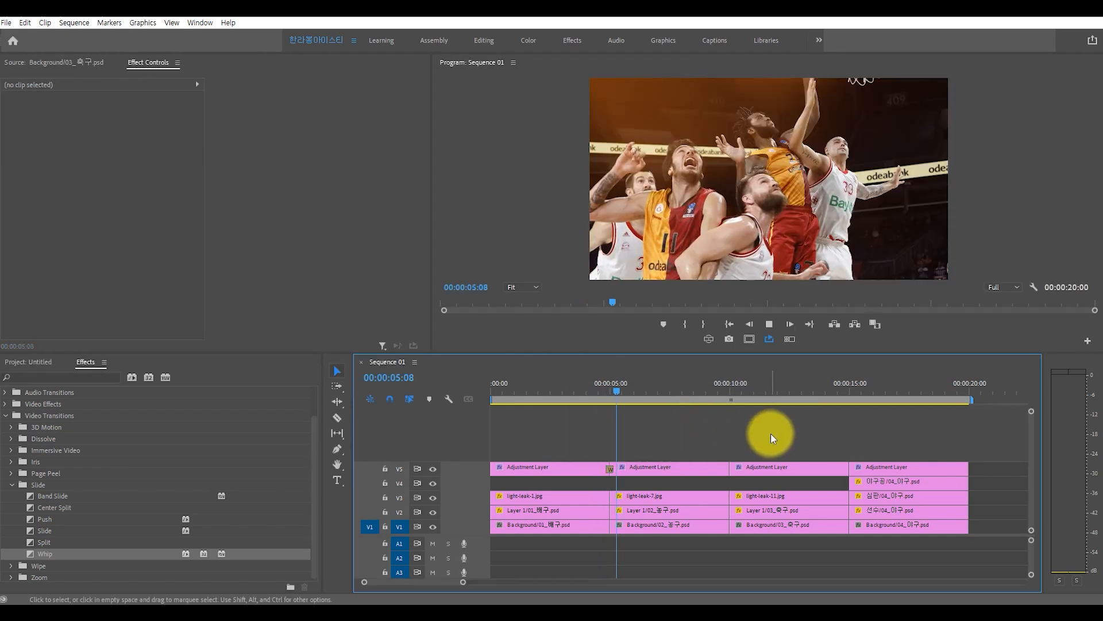
Step: Add 10-frame Whip transitions to the remaining two adjustment-layer cuts on V5 and play back the sequence
drag(45, 553, 718, 420)
drag(734, 472, 736, 472)
drag(45, 553, 733, 467)
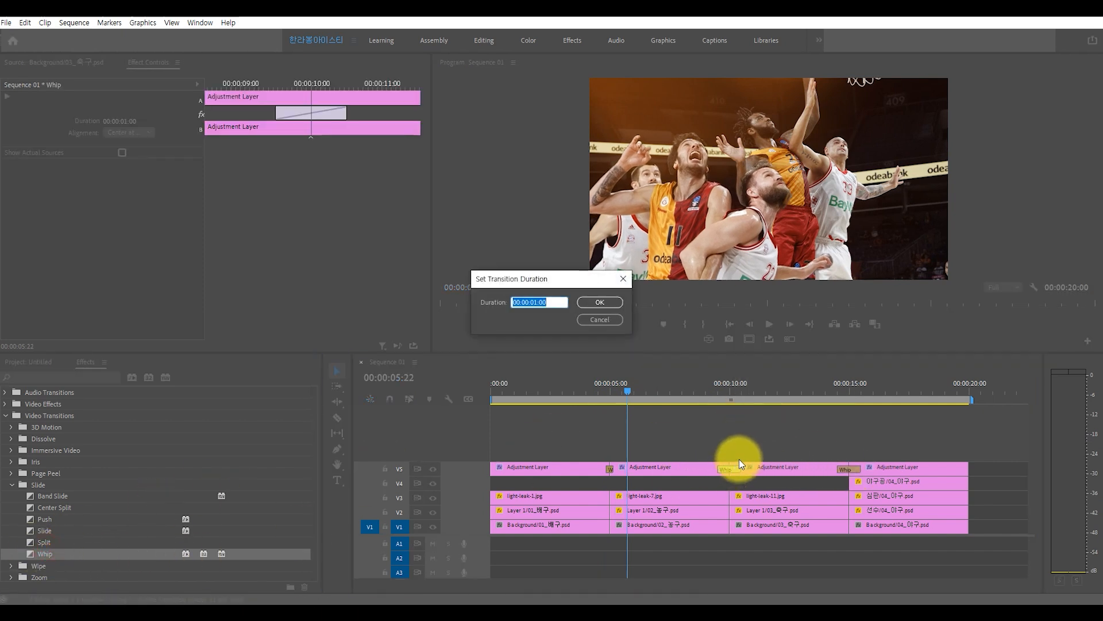
key(Return)
click(792, 423)
key(space)
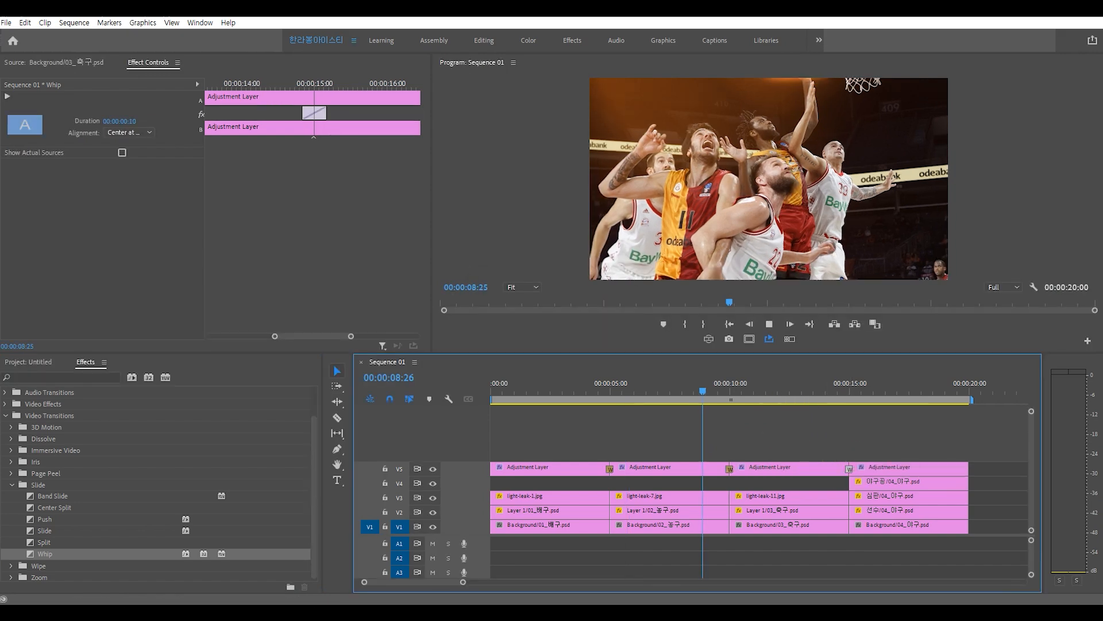
key(space)
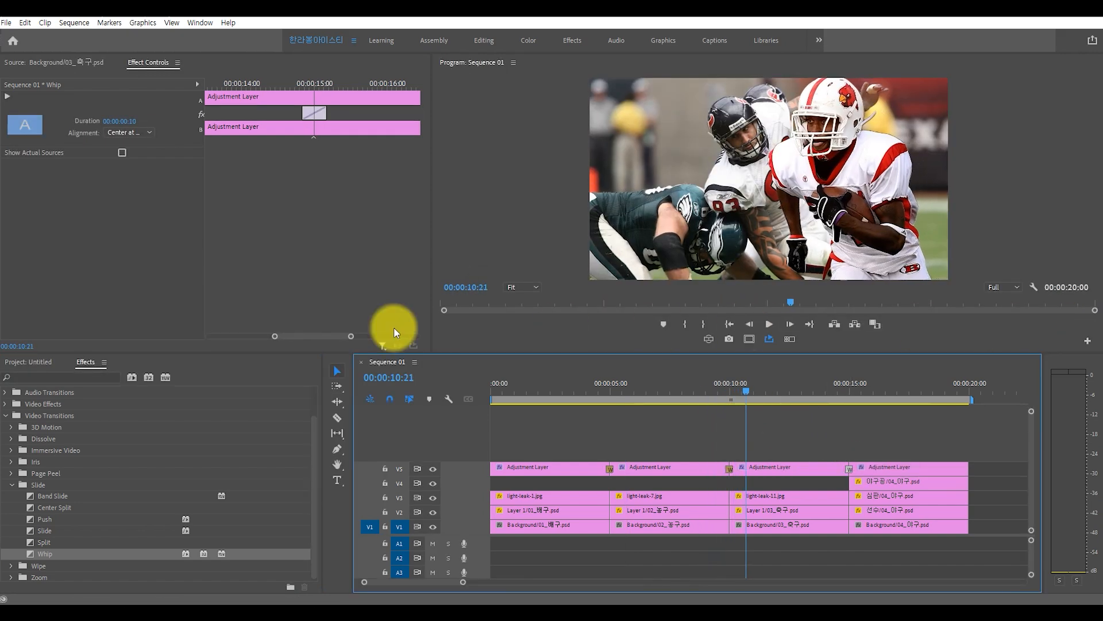
Step: Open the Light Leaks (2).mp4 clip in the source monitor and preview its footage
click(31, 362)
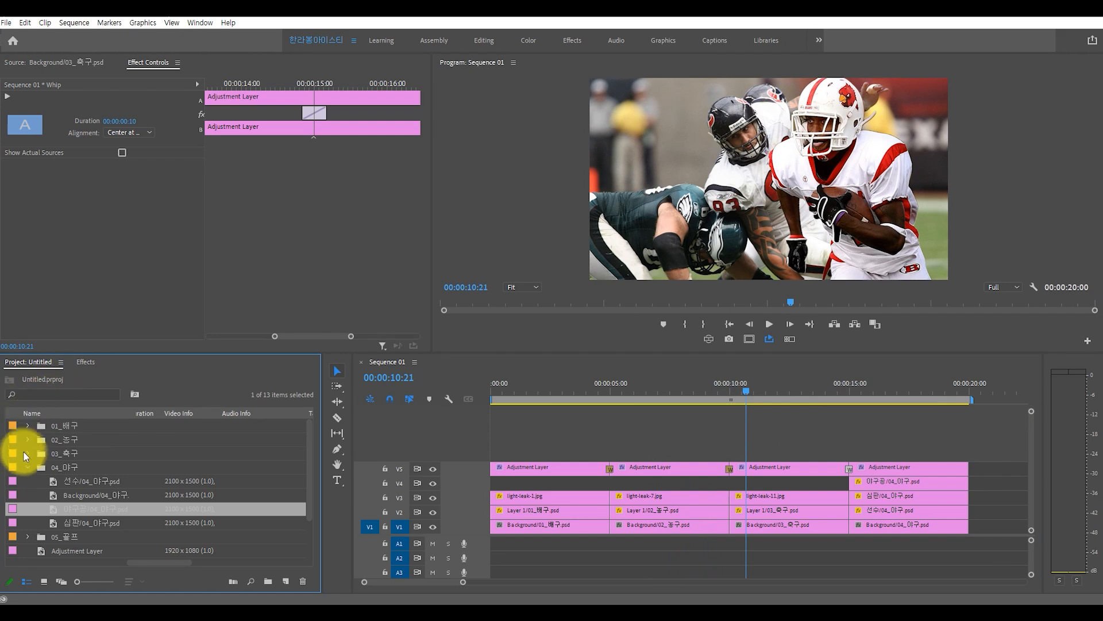
click(27, 467)
double_click(81, 522)
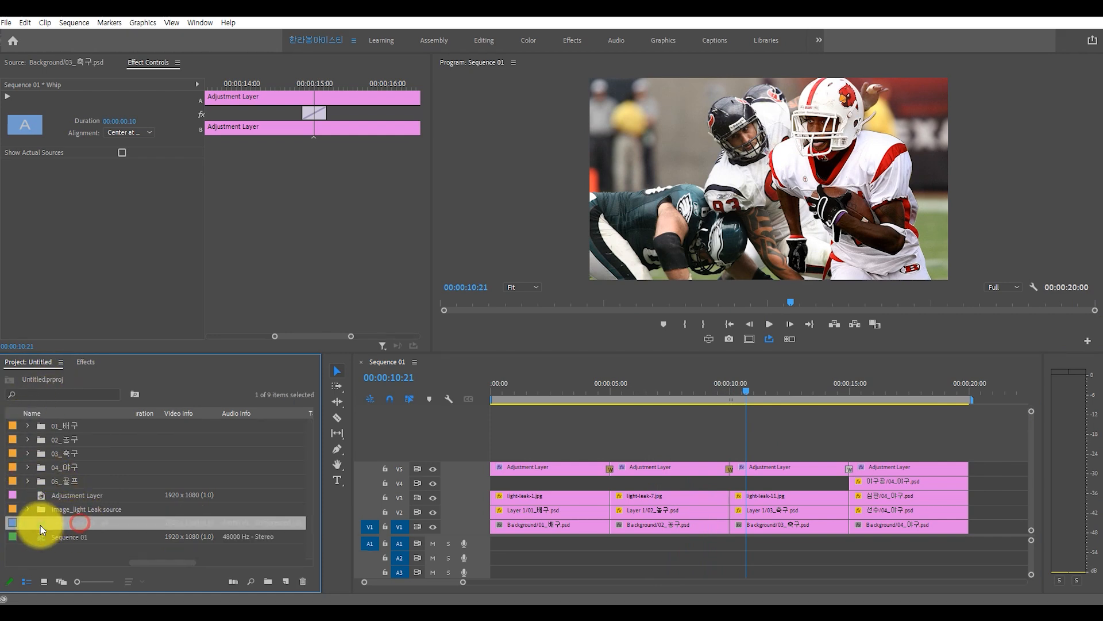
mouse_move(39, 322)
mouse_down()
mouse_move(346, 320)
mouse_move(39, 319)
mouse_up()
key(space)
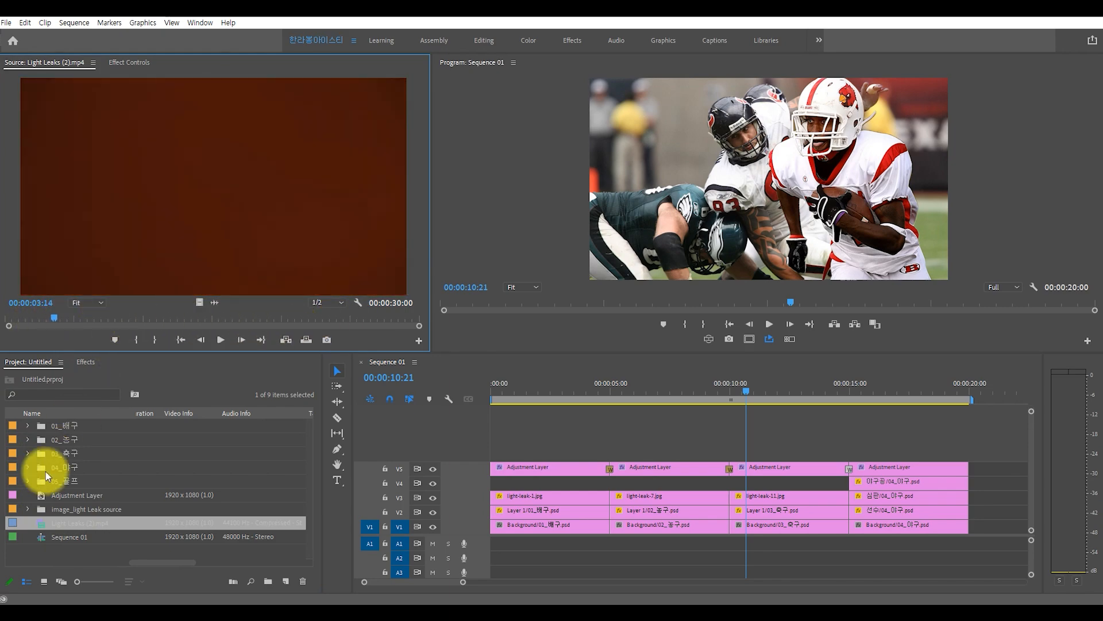
click(41, 553)
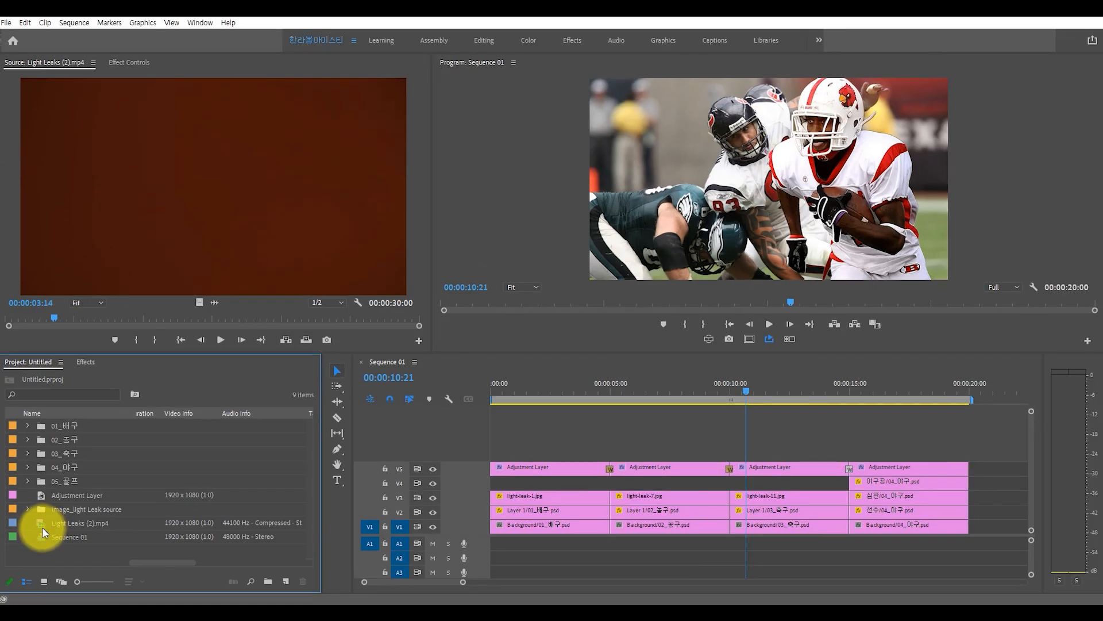
Step: Place Light Leaks (2).mp4 on V6 from the sequence start and trim its end to 00:00:20:00 with the other clips
drag(117, 496, 530, 455)
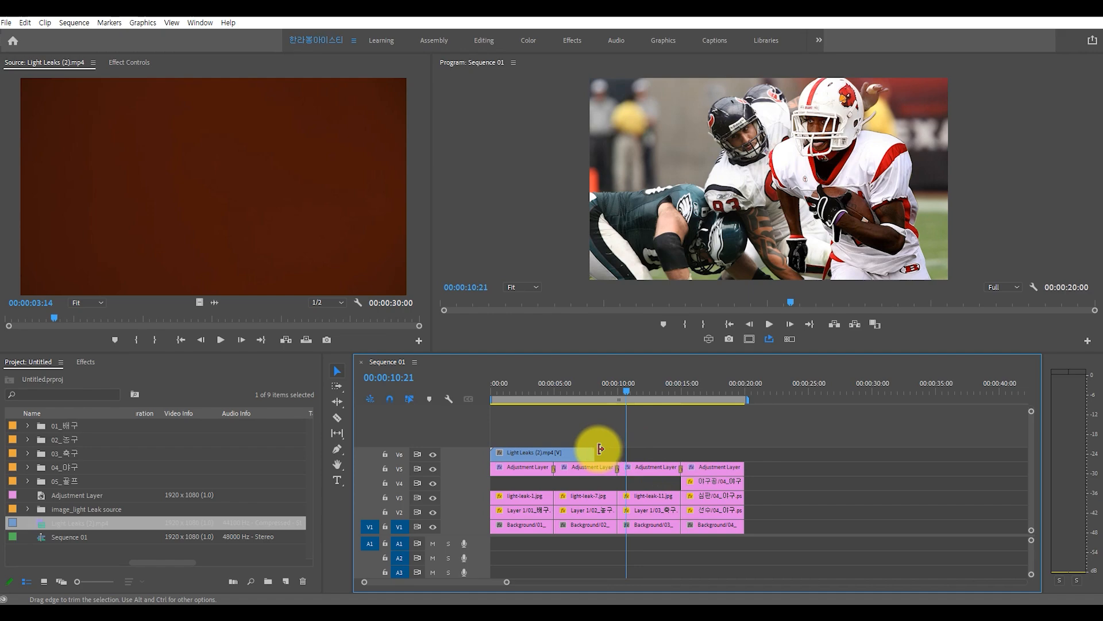
drag(593, 452, 746, 451)
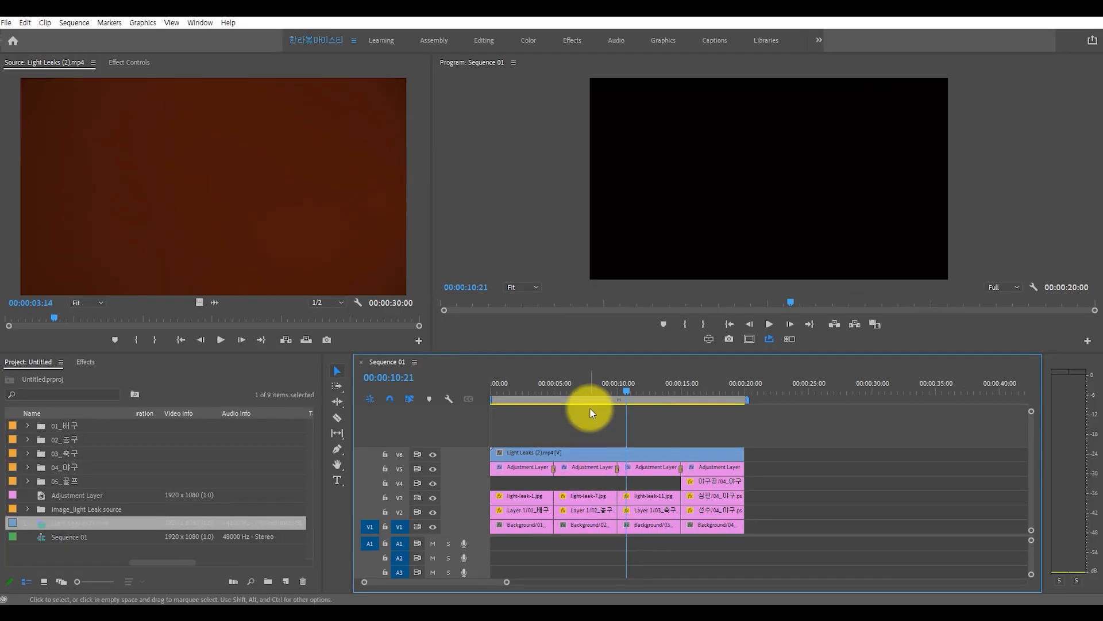
drag(530, 389, 613, 387)
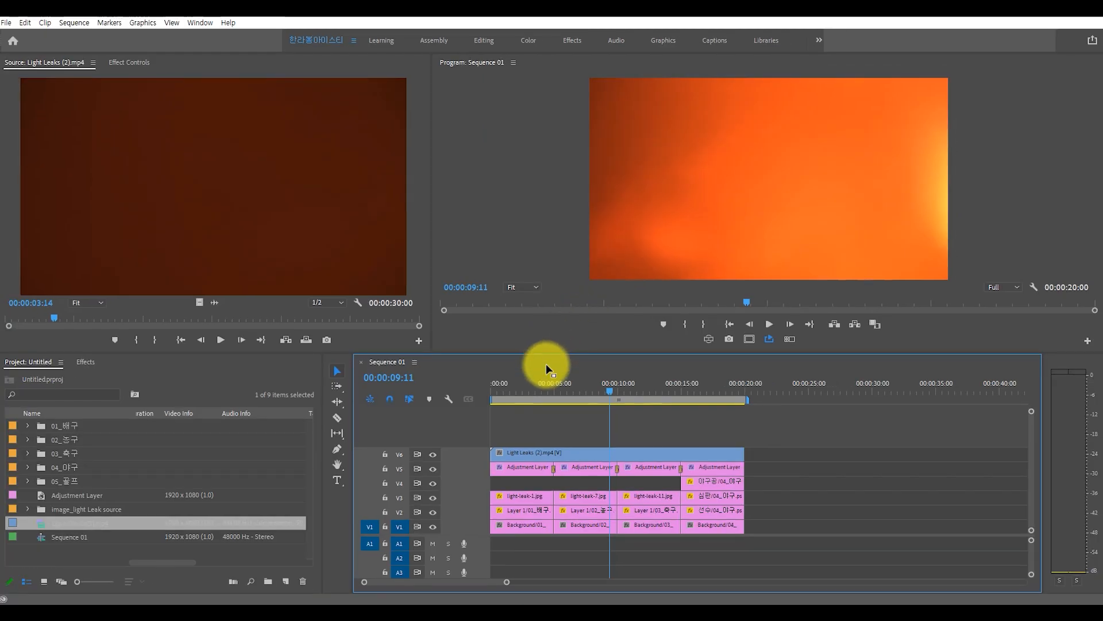
drag(549, 383, 592, 387)
Step: Set the Light Leaks (2).mp4 clip's blend mode to Screen and its opacity to 30%, and play back from 00:00:01:00
click(610, 451)
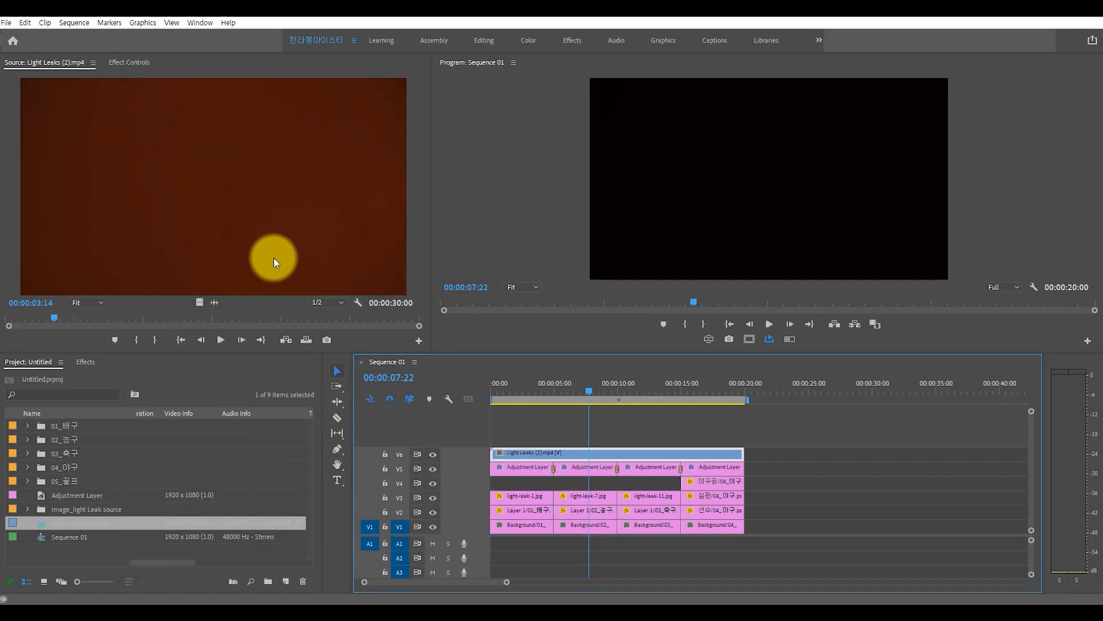
click(136, 61)
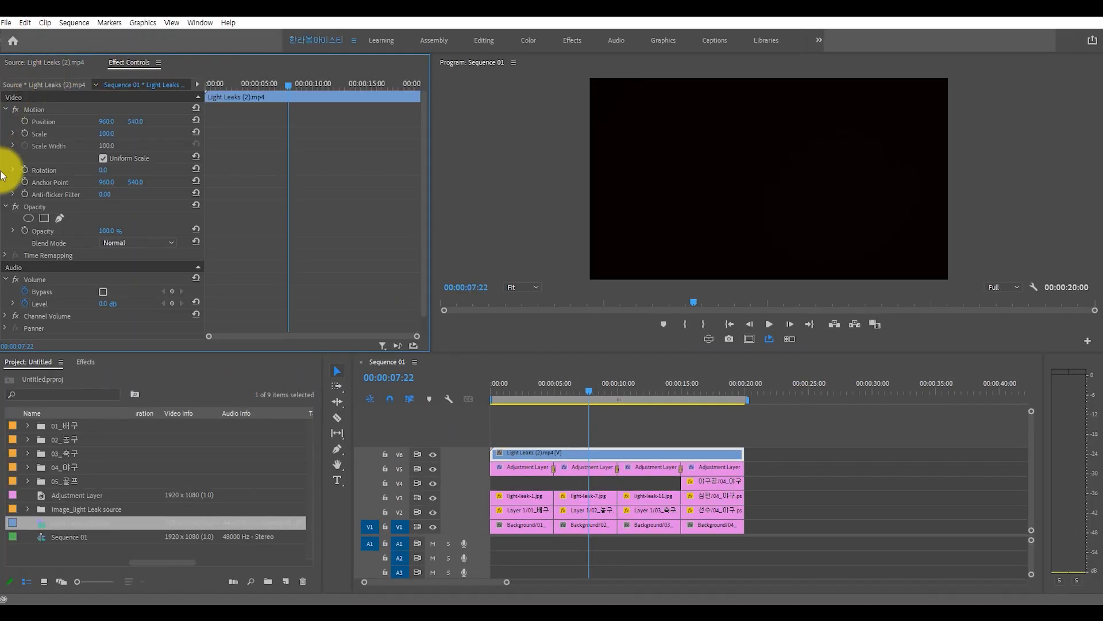
click(6, 206)
click(10, 109)
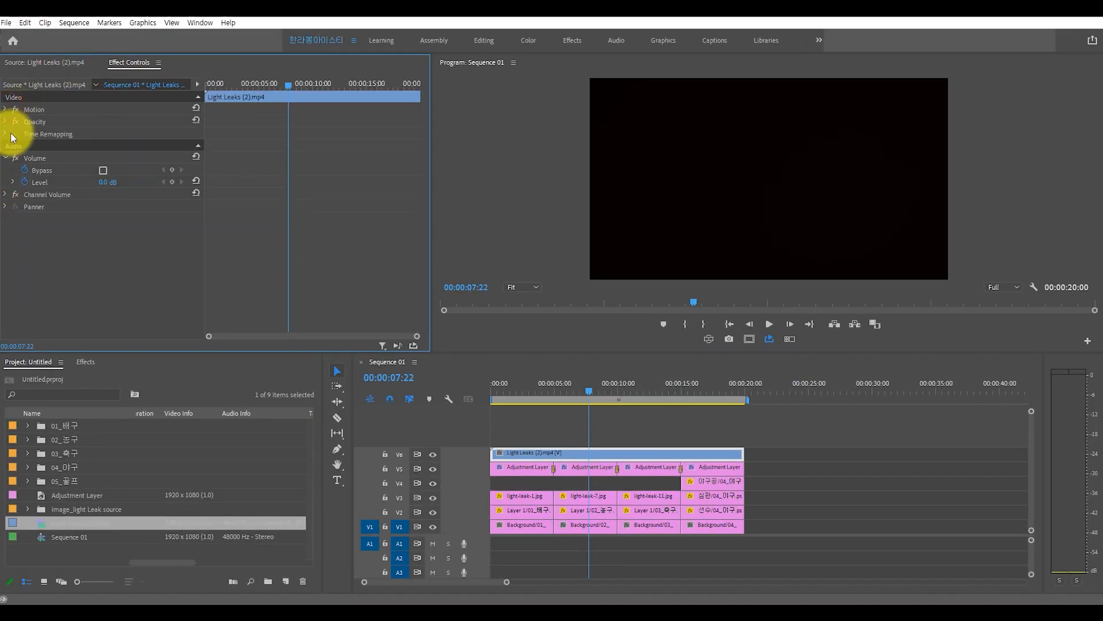
click(6, 121)
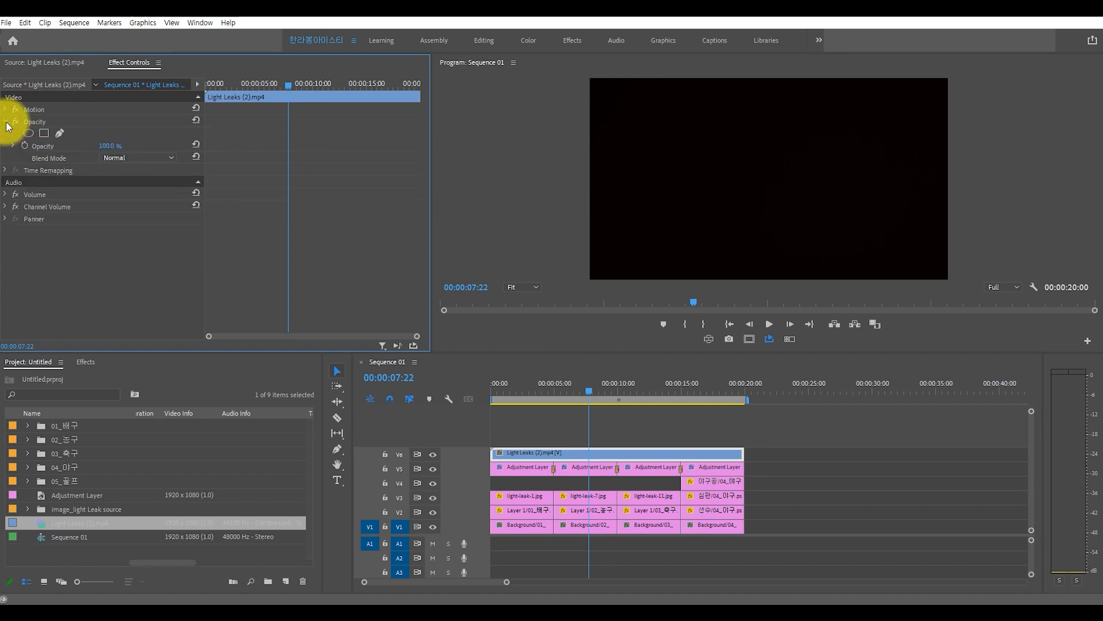
click(116, 159)
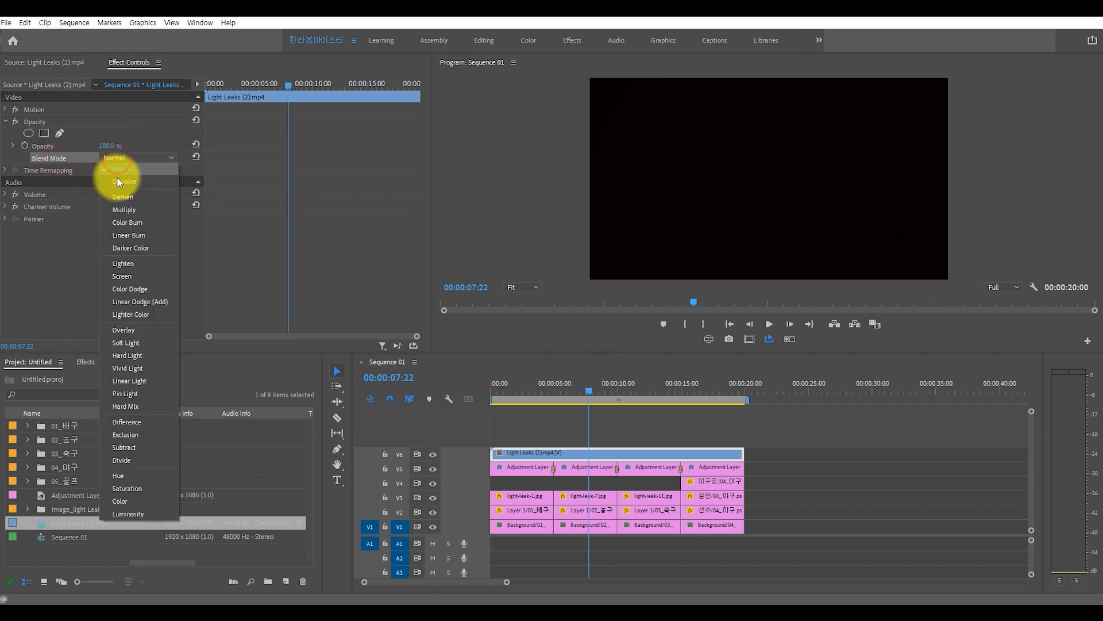
click(125, 275)
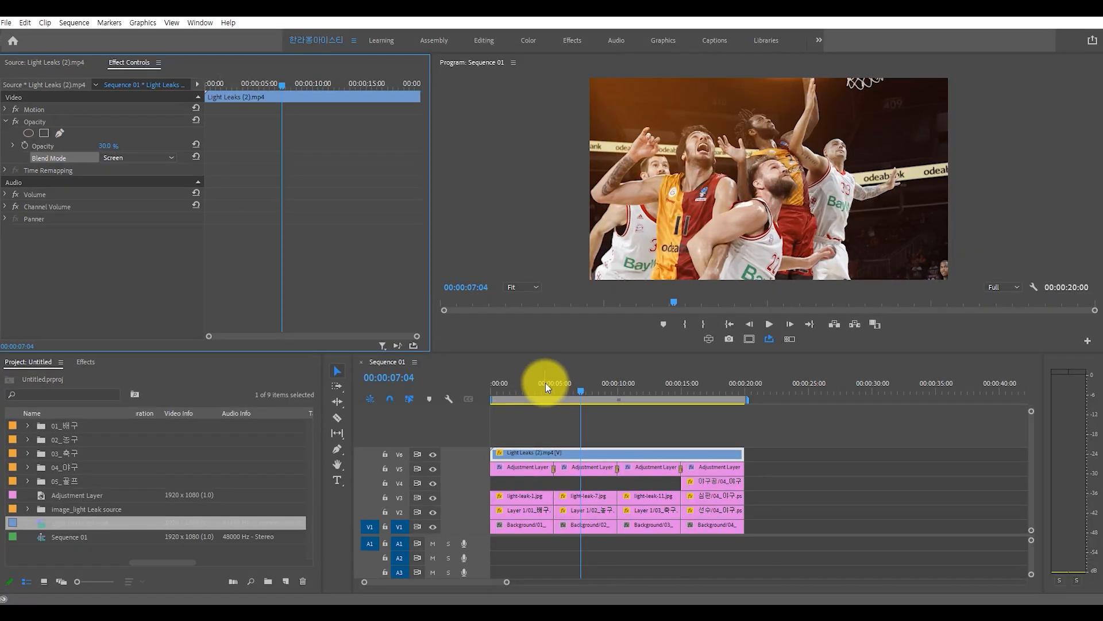
drag(545, 386, 504, 388)
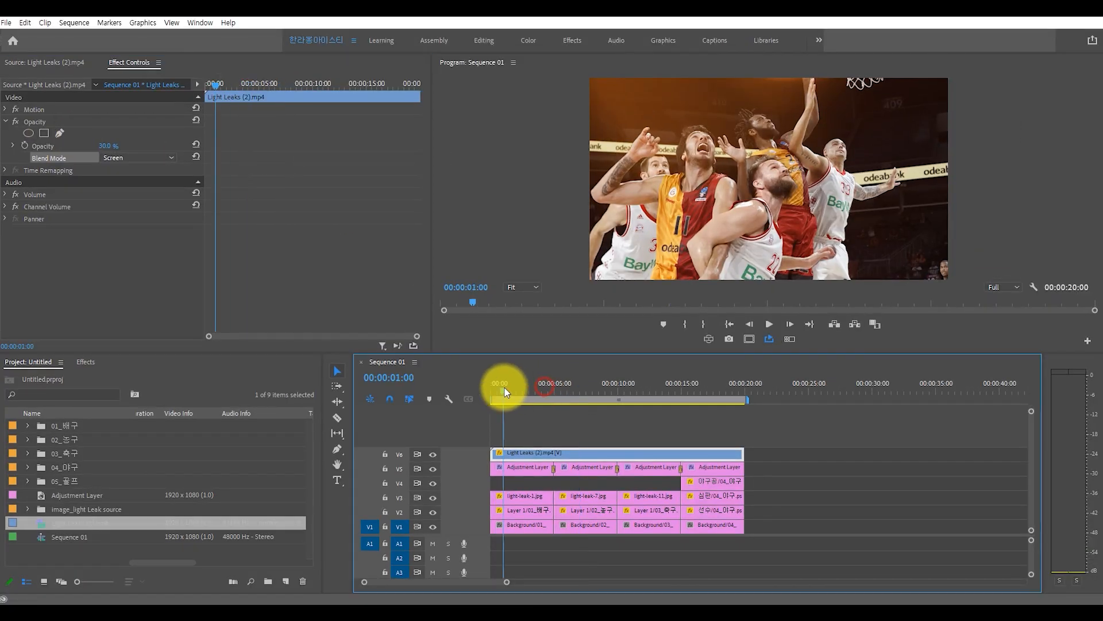
key(space)
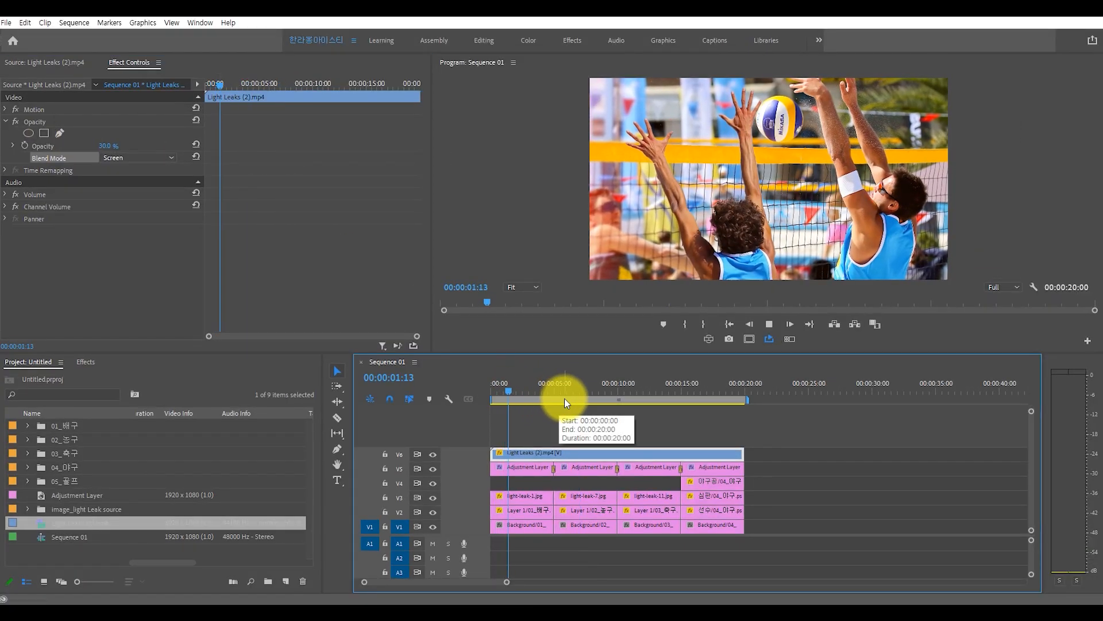